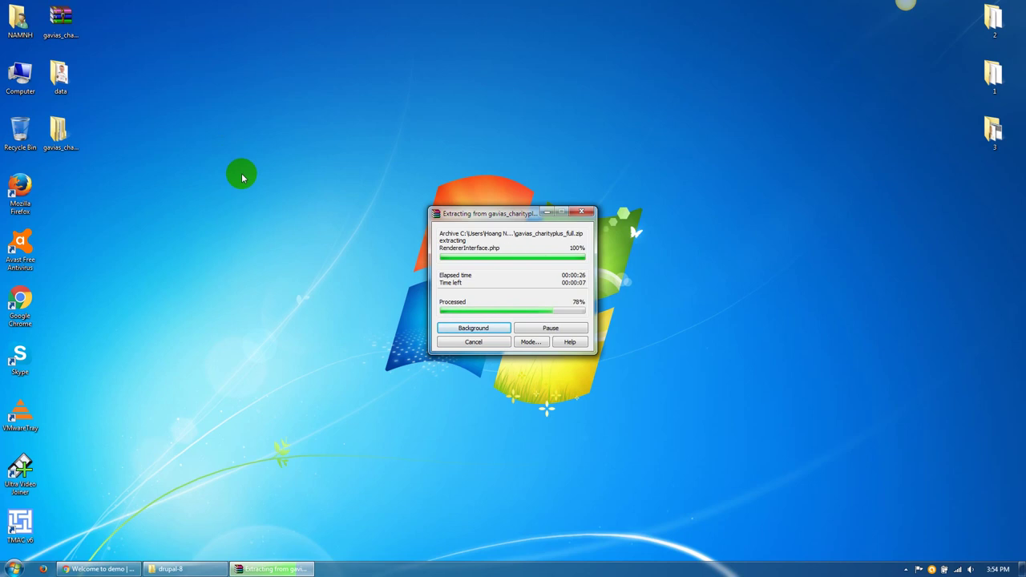
Open the extracted gavias_charityplus_full folder and examine its archives and the existing-installation folder.
double_click(57, 133)
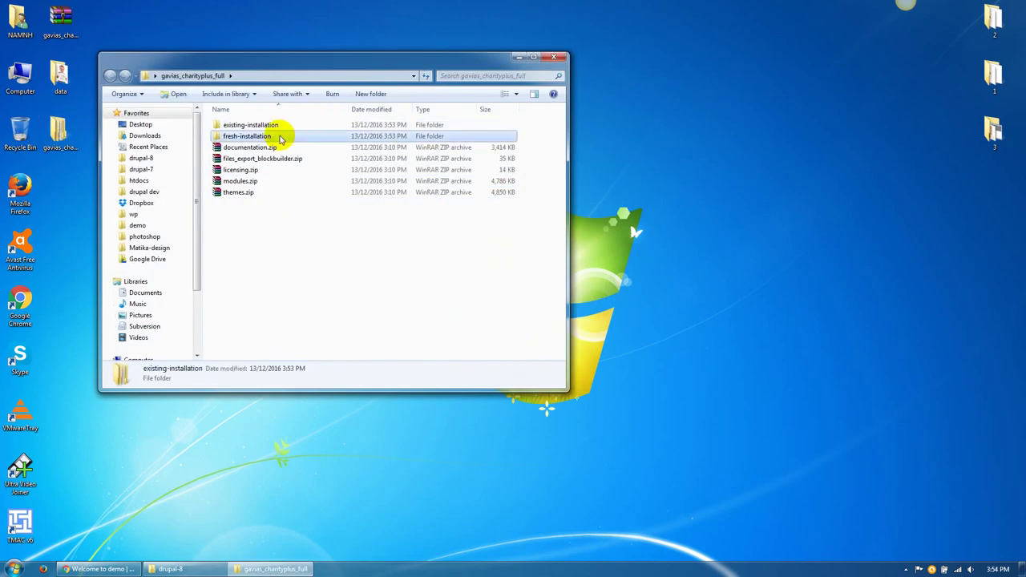
left_click(274, 150)
left_click(259, 178)
left_click(252, 192)
left_click(254, 180)
left_click(257, 169)
left_click(258, 158)
left_click(259, 148)
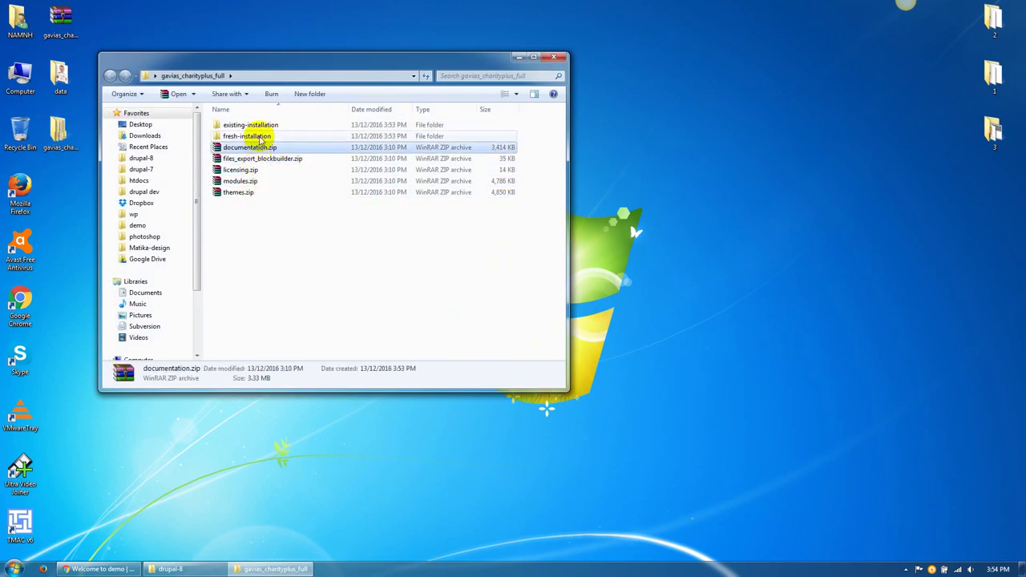
double_click(255, 125)
left_click(111, 75)
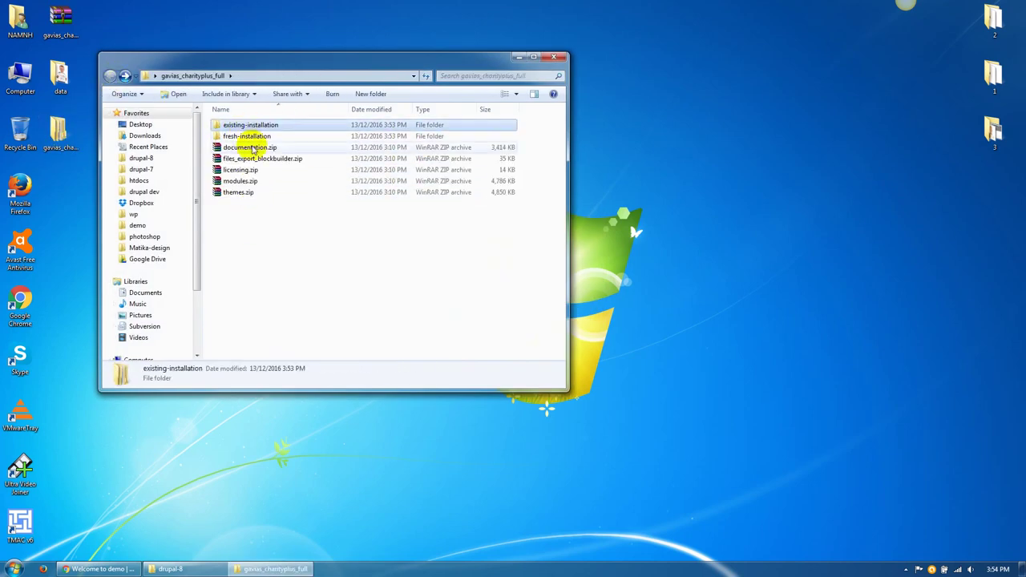
Extract documentation.zip inside the package folder and open documentation.htm from the documentation folder.
right_click(254, 149)
left_click(279, 193)
double_click(259, 127)
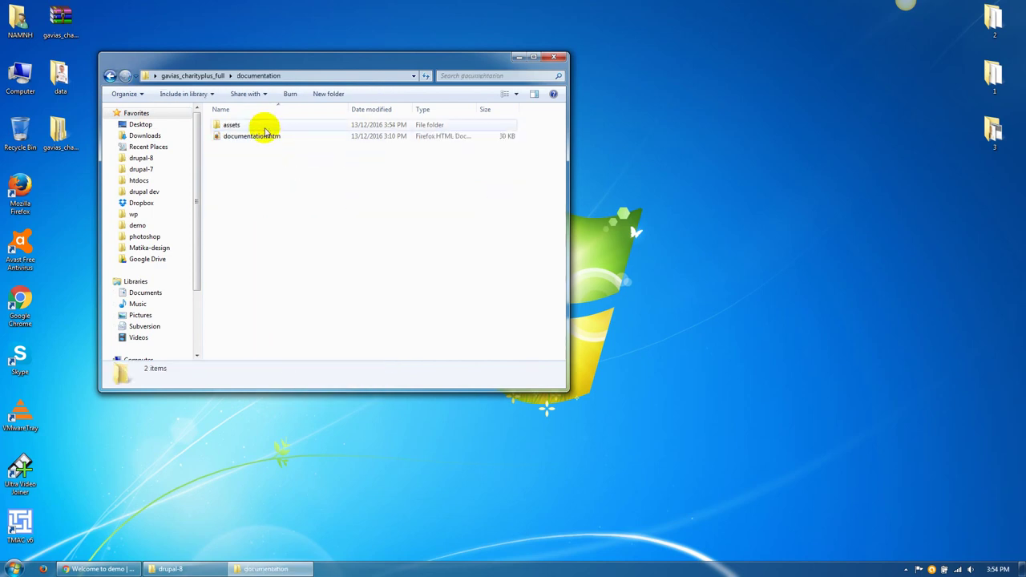
double_click(266, 134)
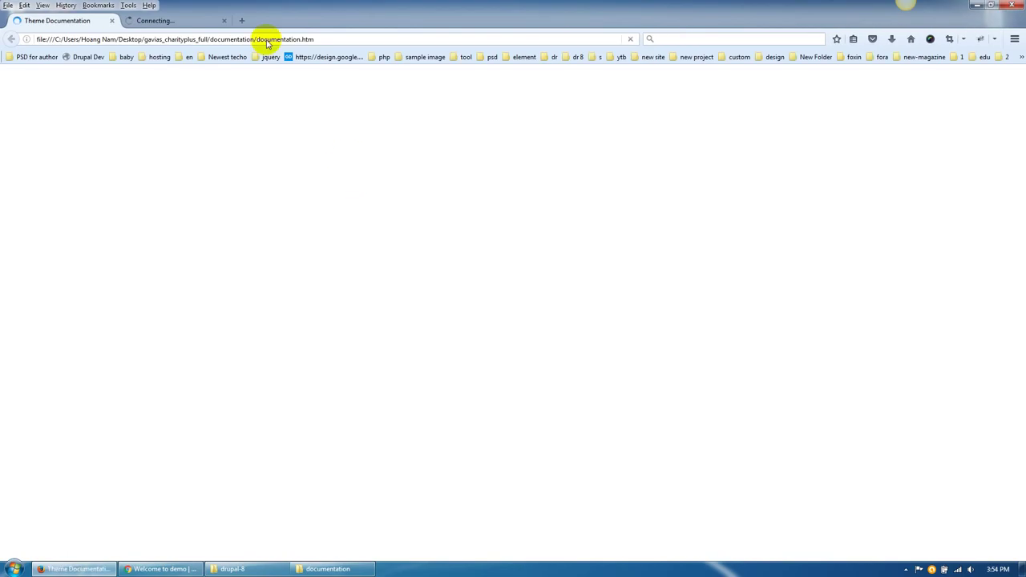
Open the Existing Sites Installation section of the documentation and read the system requirements and installation steps.
left_click(169, 148)
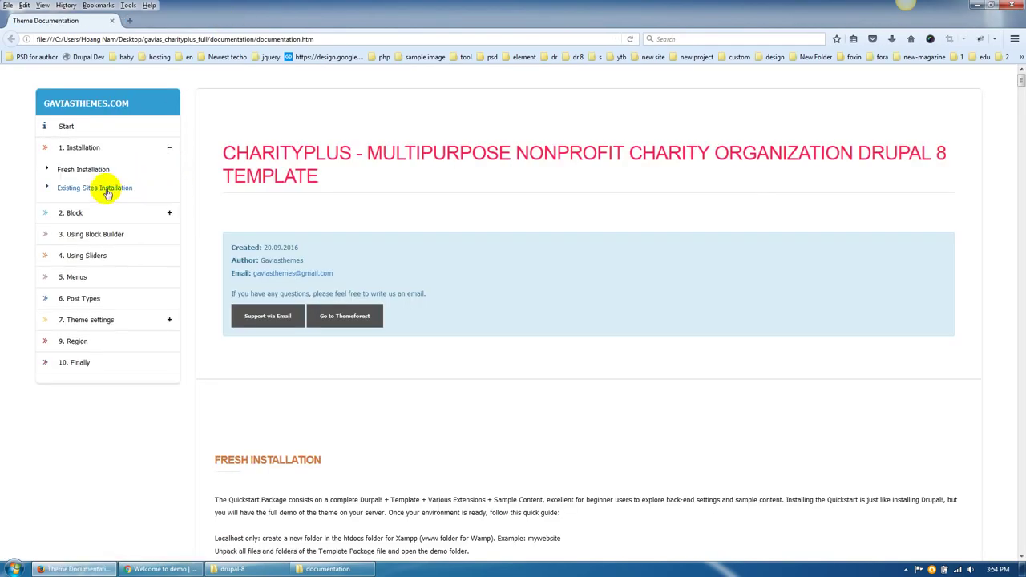
left_click(108, 193)
scroll(360, 320, "down", 6)
scroll(361, 324, "up", 3)
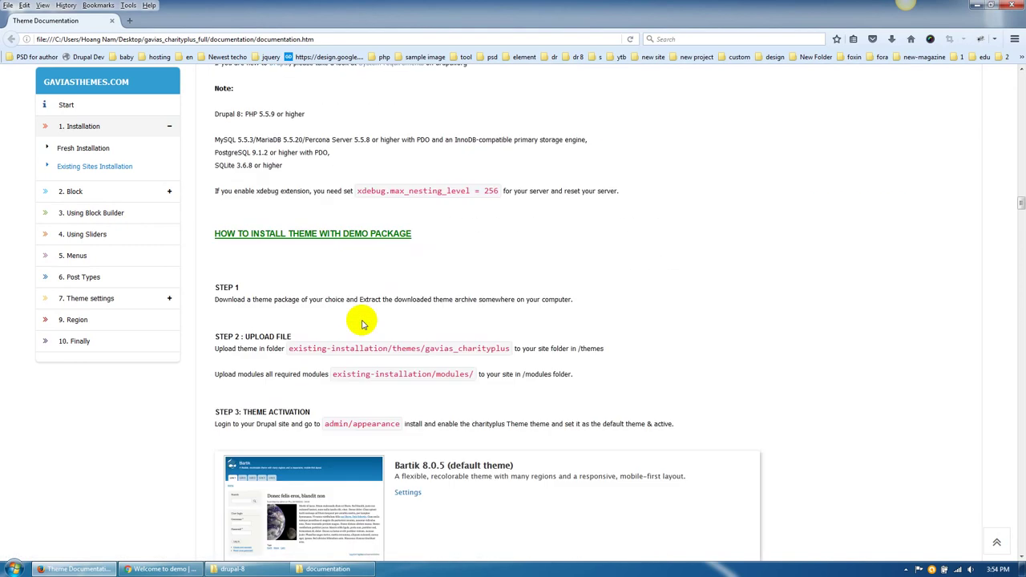
scroll(363, 324, "up", 3)
Return to the package folder and copy the modules, sites and themes folders from existing-installation.
left_click(112, 570)
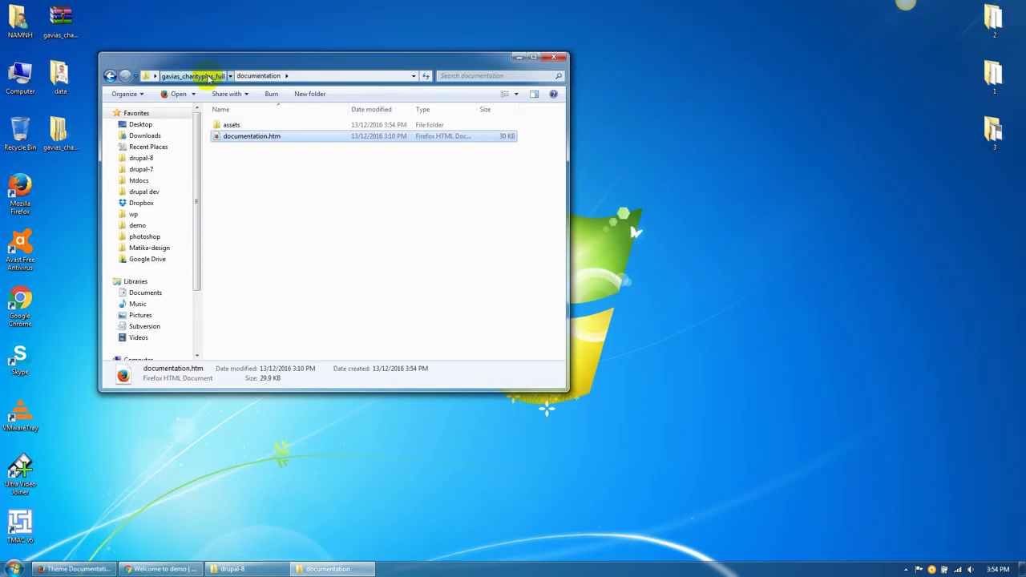
left_click(209, 76)
left_click(259, 137)
double_click(259, 137)
left_click_drag(277, 170, 241, 134)
right_click(241, 136)
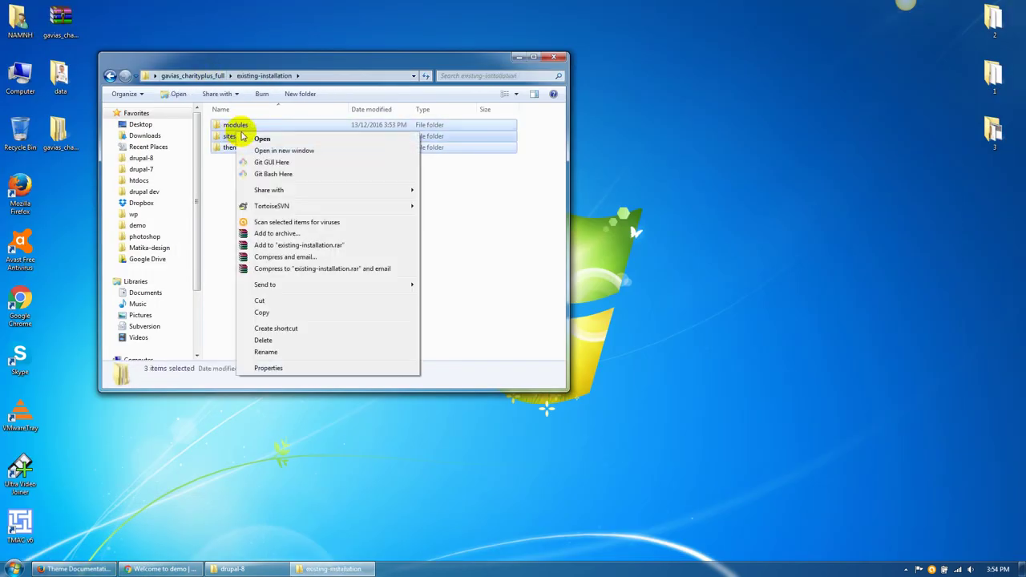
left_click(264, 313)
Paste the copied folders into the site's drupal-8 folder, merging them with the existing folders.
left_click(266, 569)
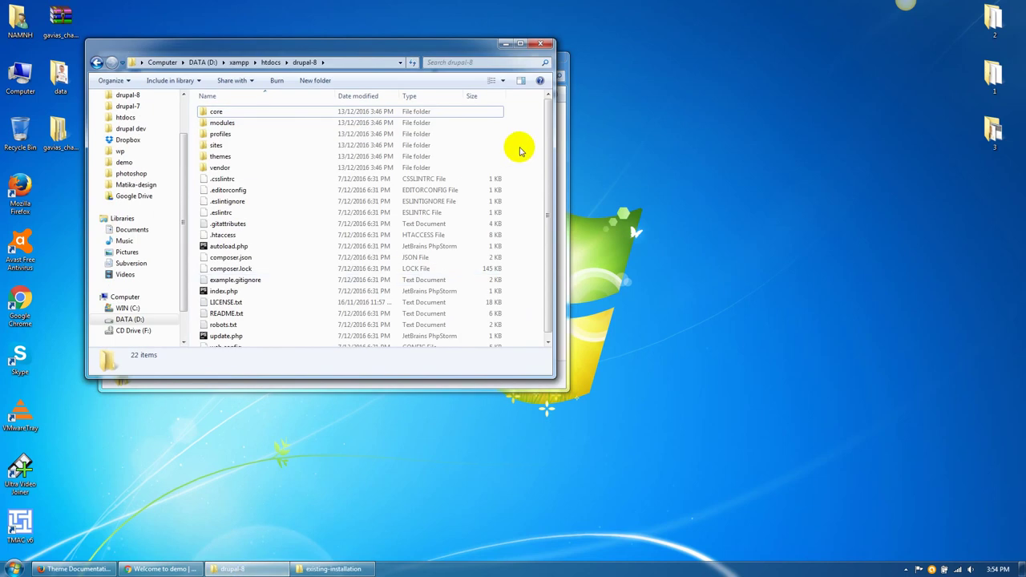
right_click(525, 148)
left_click(565, 220)
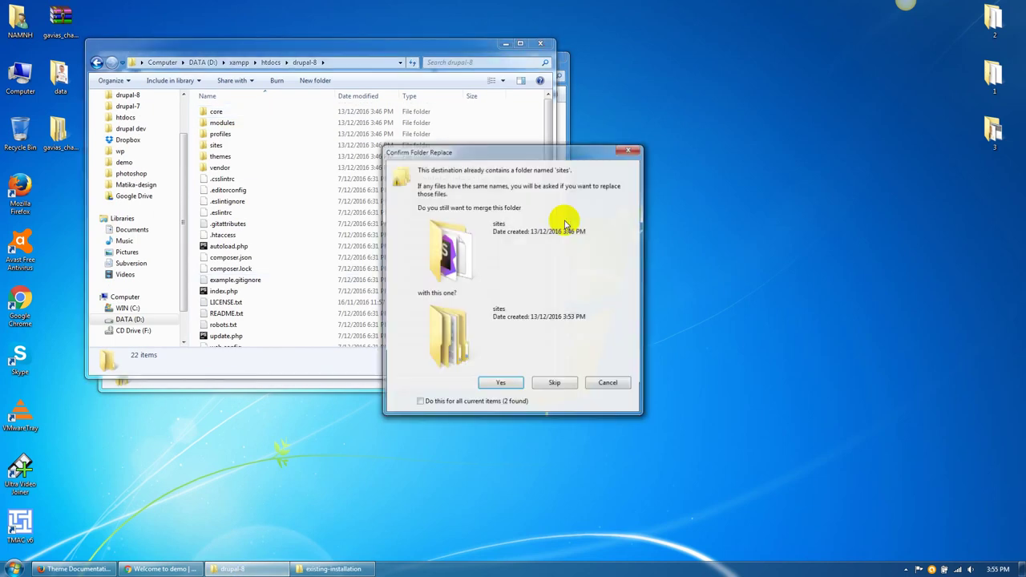
left_click(500, 385)
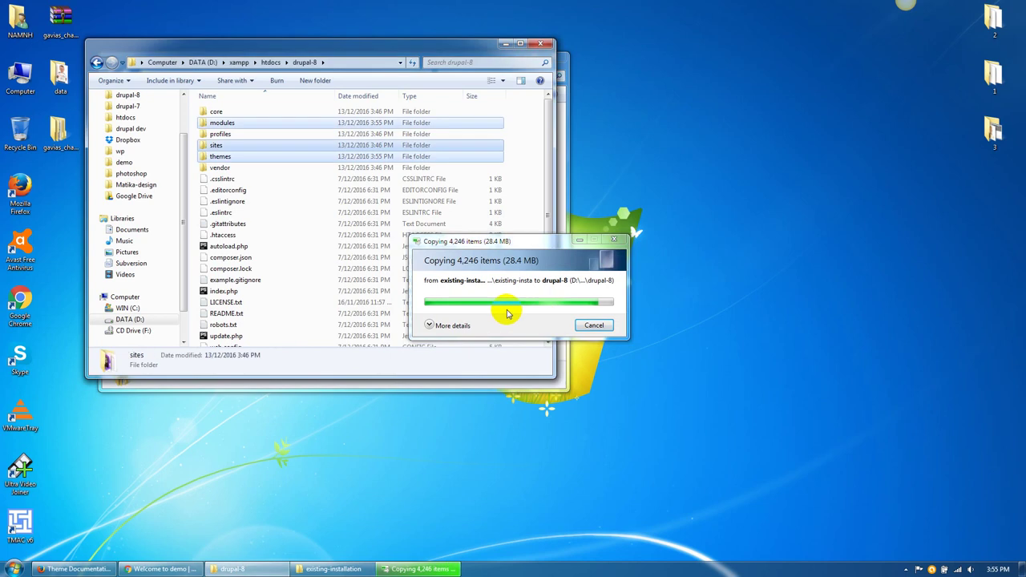
left_click(501, 44)
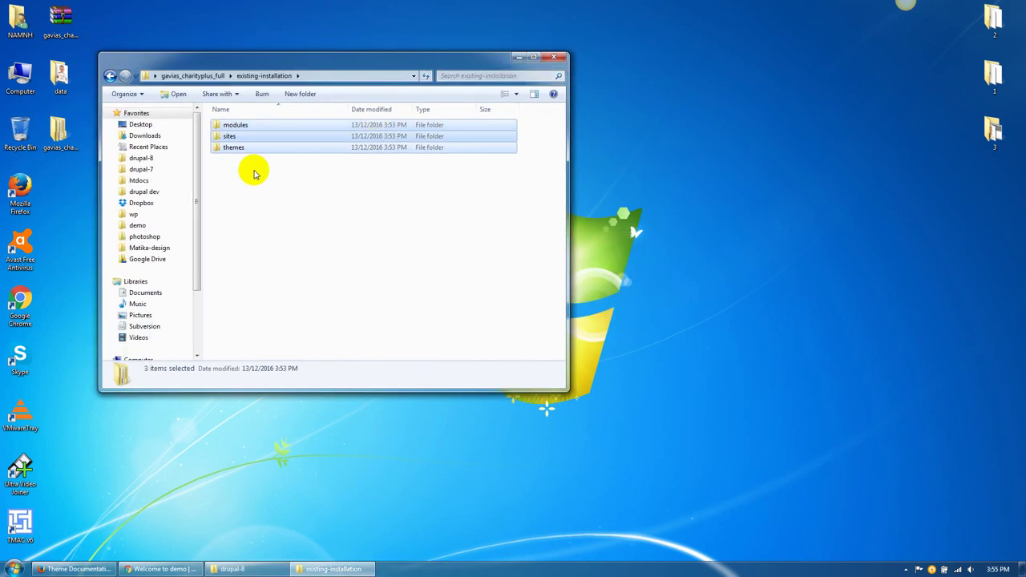
Examine the contents of the modules, sites/default/files and themes/gavias_charityplus folders in existing-installation.
double_click(235, 125)
left_click(111, 76)
double_click(231, 136)
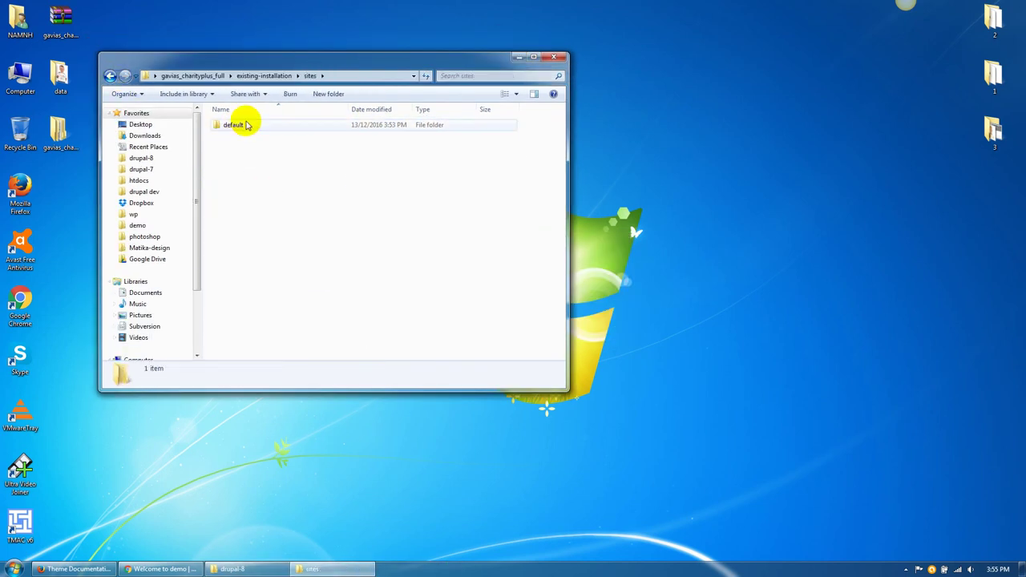
double_click(243, 125)
double_click(239, 126)
left_click(111, 76)
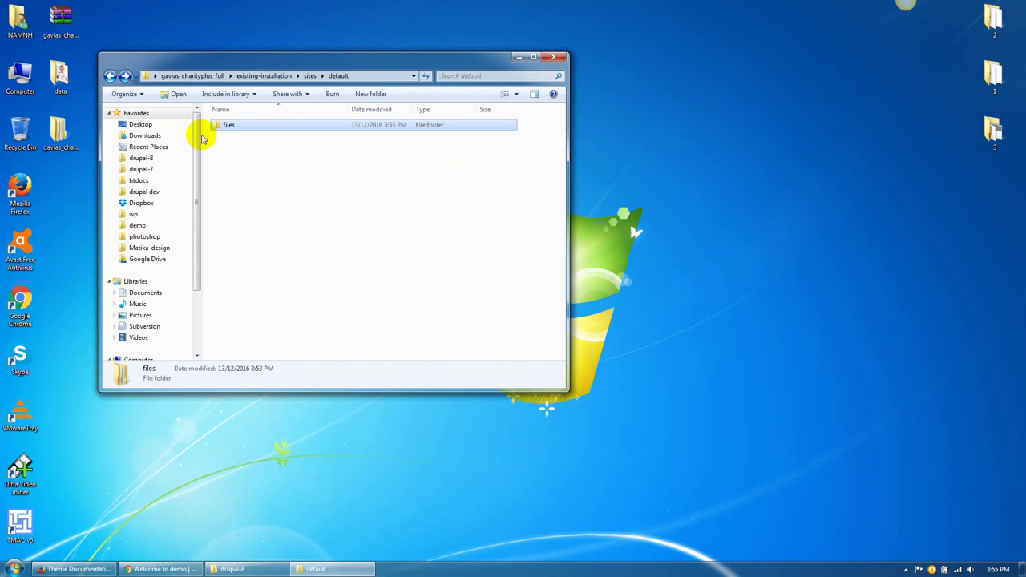
left_click(111, 76)
left_click(110, 75)
double_click(234, 146)
double_click(236, 124)
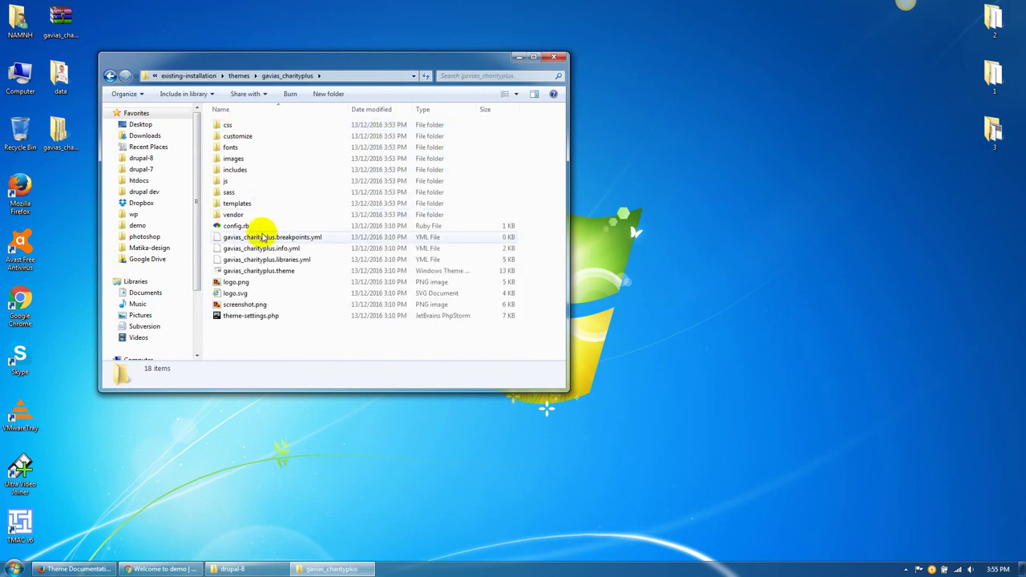
Switch to the Drupal site in Chrome and install the Gavias Charityplus theme as the default theme.
left_click(159, 569)
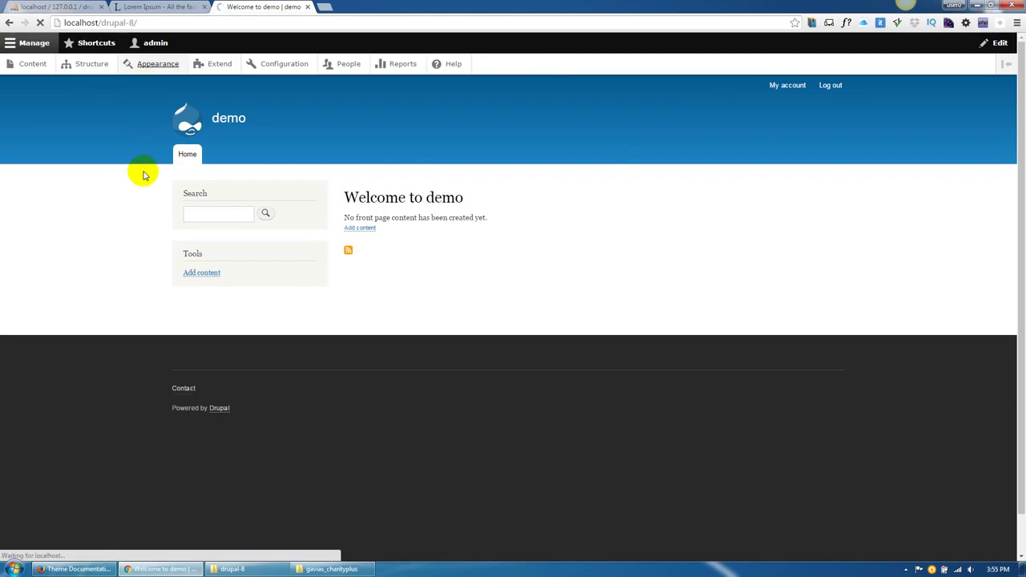
scroll(275, 371, "down", 3)
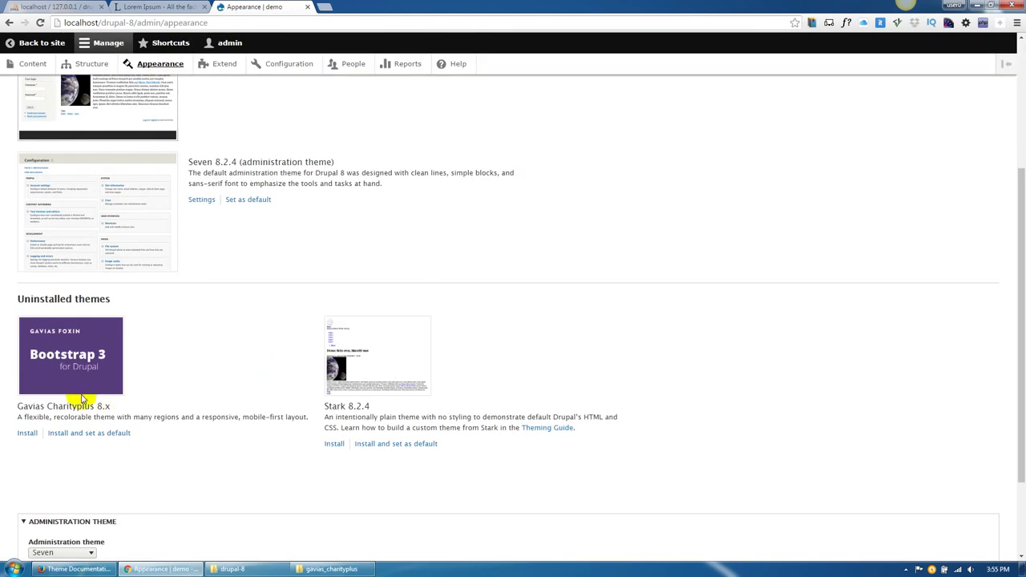
left_click_drag(19, 406, 119, 398)
left_click(98, 434)
scroll(178, 450, "up", 1)
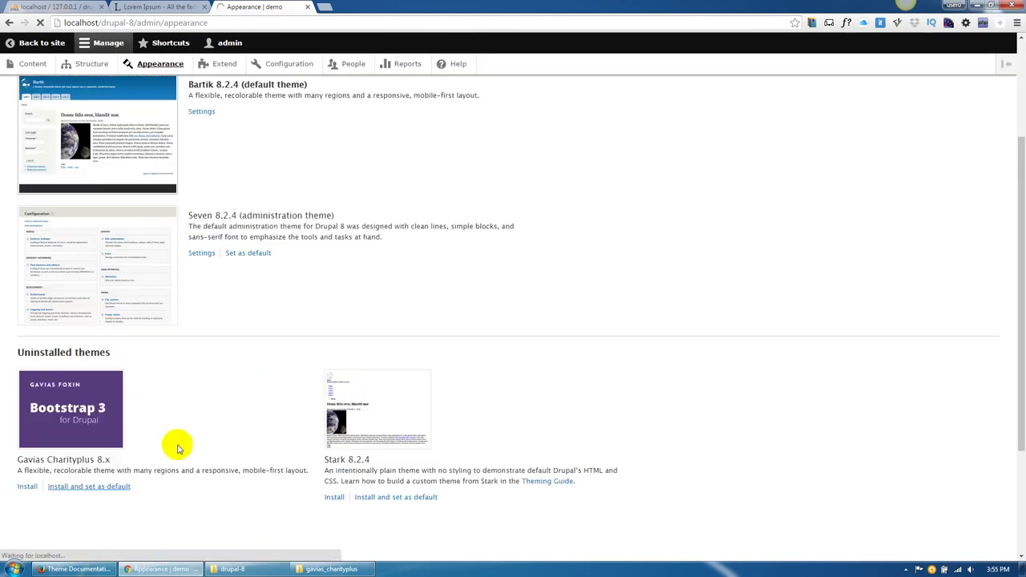
scroll(178, 448, "up", 2)
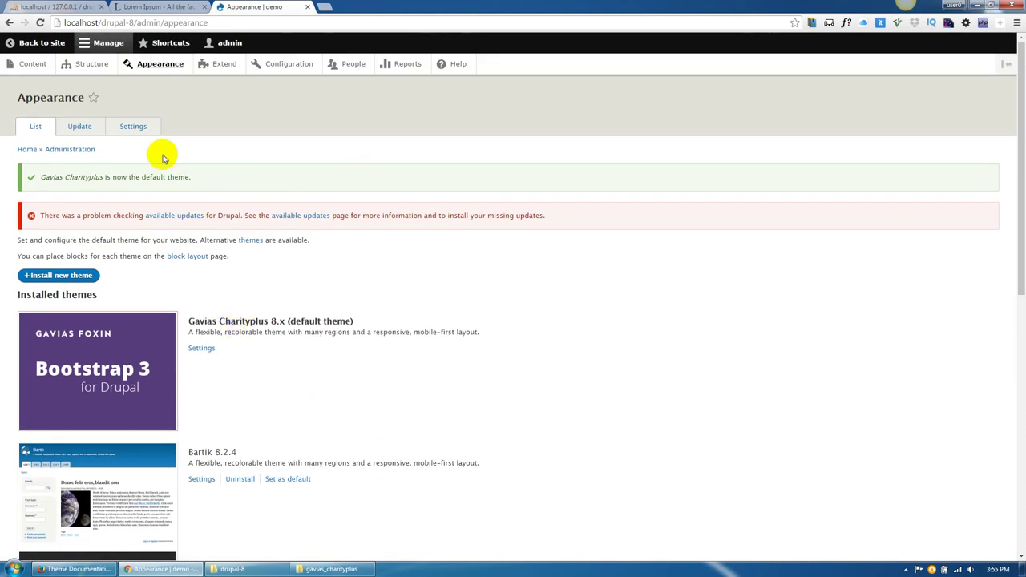
Switch to the theme documentation in Firefox and review the required modules listed under Step 4: Install Modules.
left_click(77, 568)
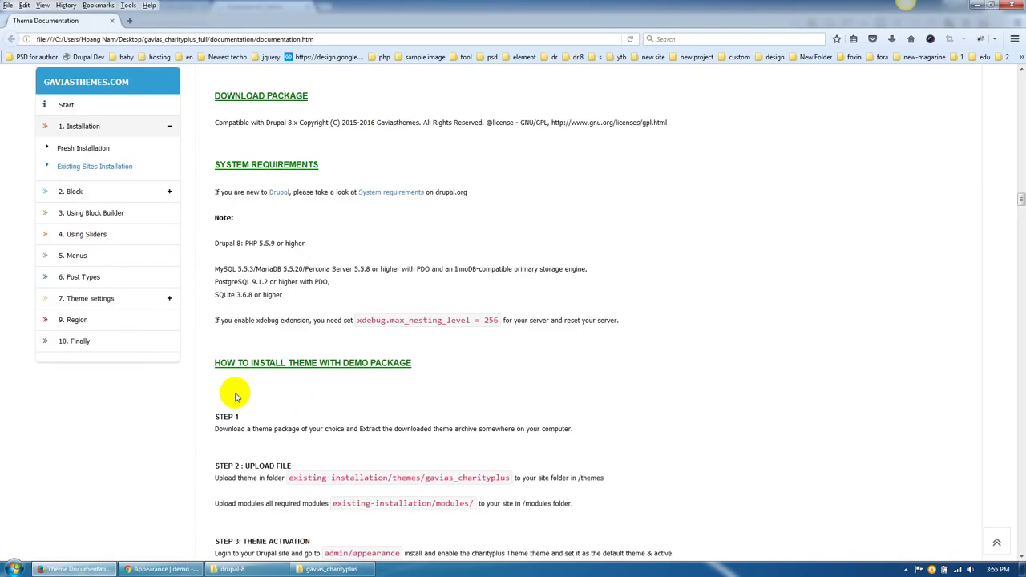
scroll(240, 385, "down", 5)
scroll(217, 373, "down", 5)
left_click_drag(241, 258, 286, 454)
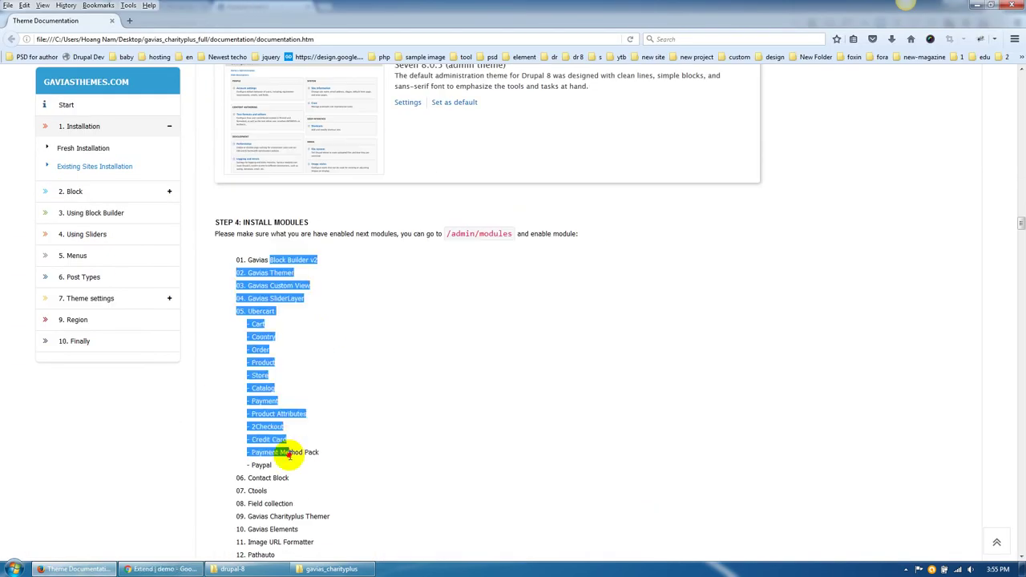
left_click(411, 435)
On the Drupal Extend page, filter modules by "gavias" and install Themer, Block Builder v2, Charityplus Themer, Custom View, Elements and SliderLayer.
left_click(160, 568)
left_click(108, 206)
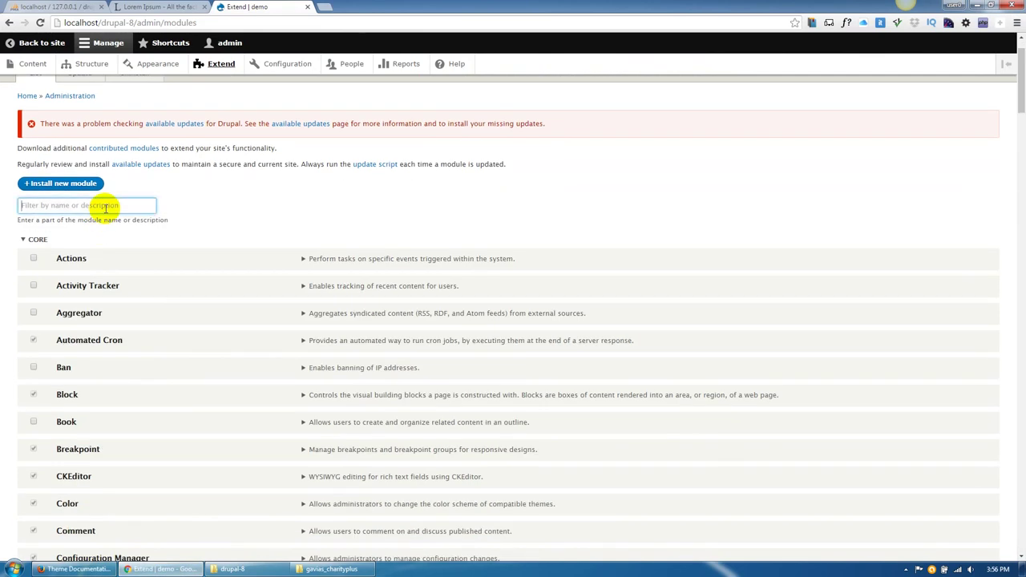
type("gavias")
left_click(80, 300)
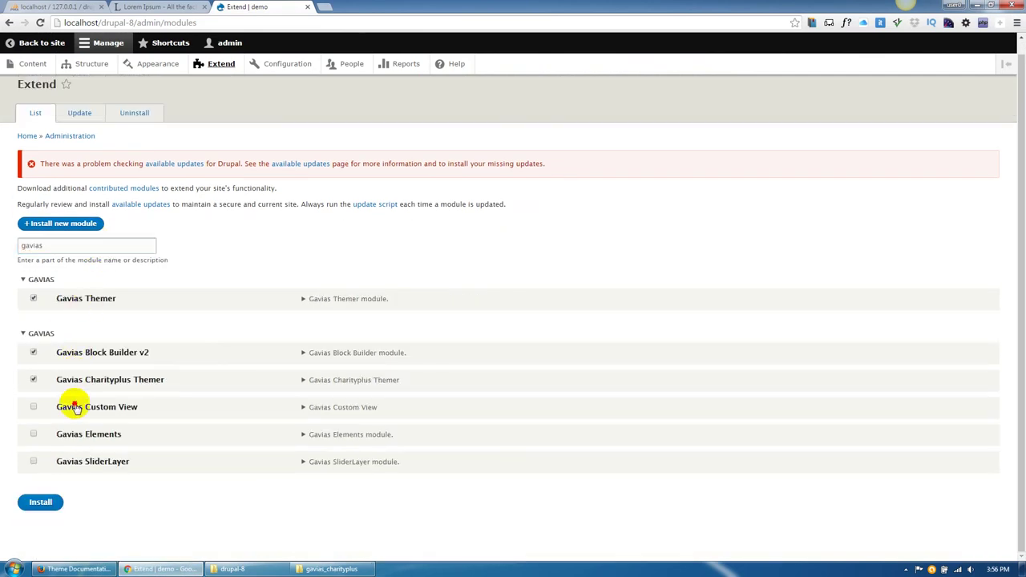
left_click(39, 502)
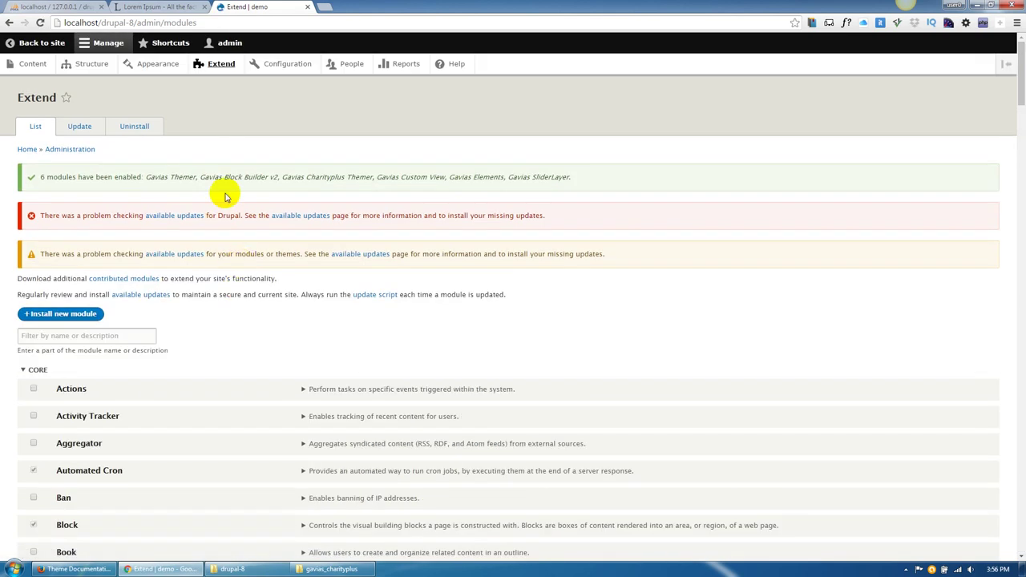
Check the theme documentation in Firefox for the Ubercart submodules that must be enabled.
left_click(80, 570)
left_click_drag(252, 263, 267, 357)
left_click(197, 415)
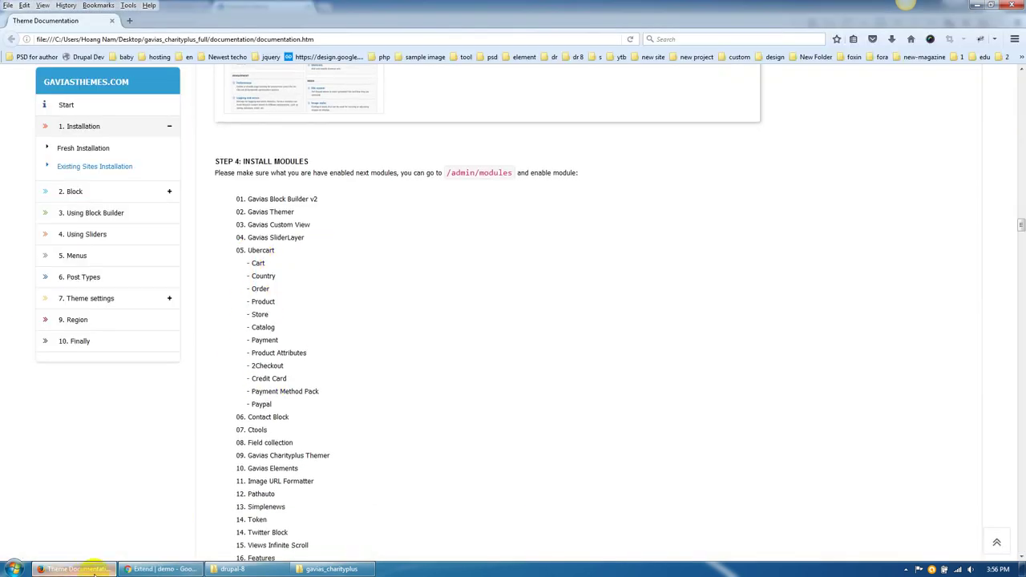
On the Drupal Extend page in Chrome, select the Ubercart core modules Cart, Country, Order, Product and Store.
left_click(160, 569)
scroll(96, 421, "down", 20)
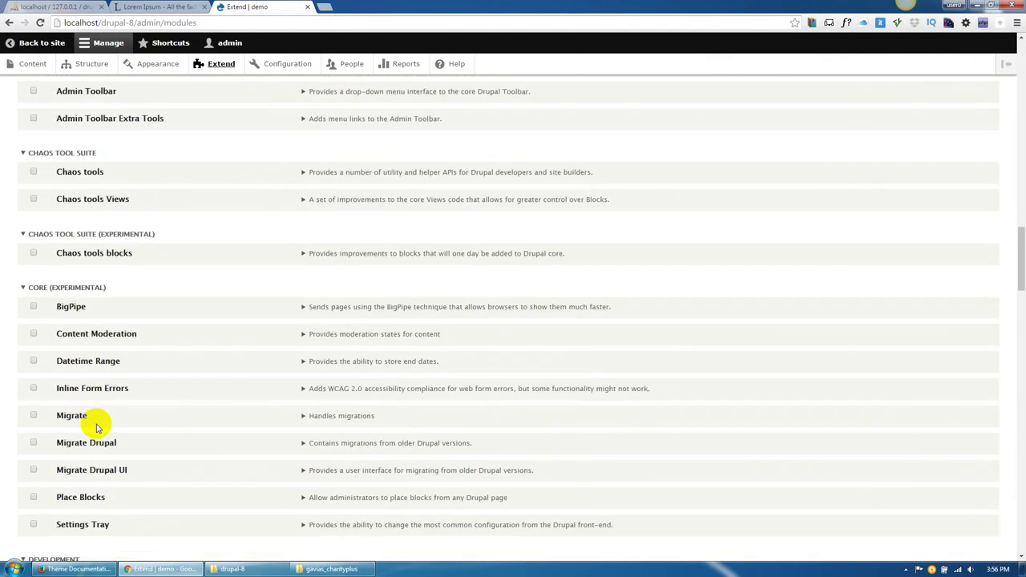
scroll(96, 427, "down", 20)
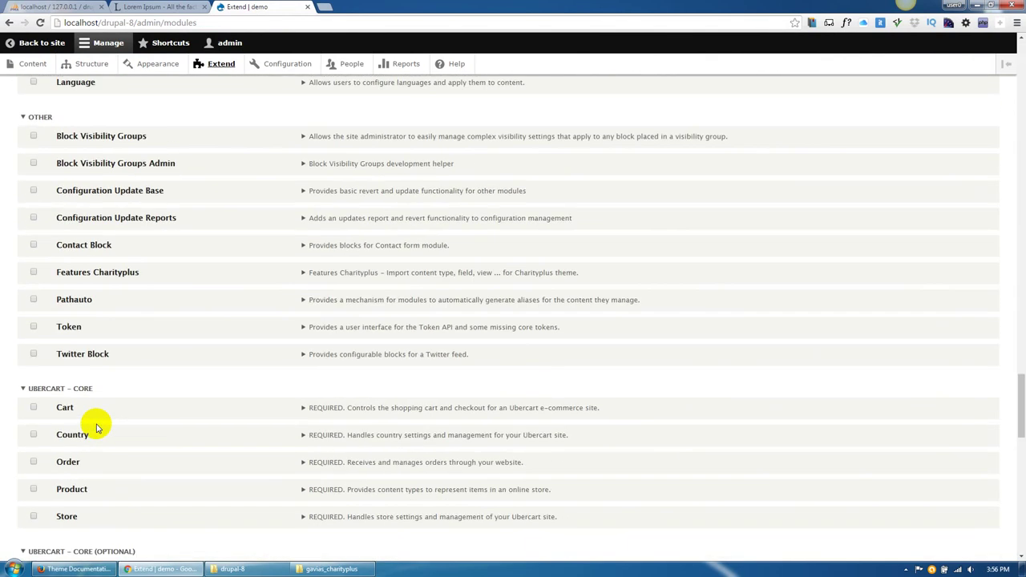
scroll(97, 427, "down", 2)
scroll(67, 359, "down", 1)
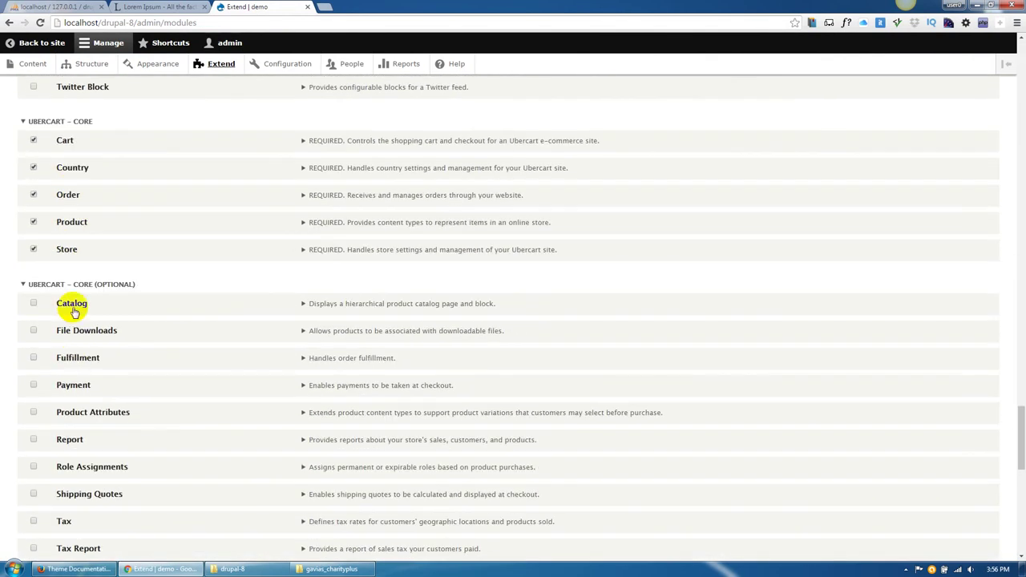
Select the optional Ubercart core modules Catalog, Payment and Product Attributes.
left_click(69, 307)
scroll(69, 307, "down", 1)
left_click(100, 307)
scroll(113, 358, "down", 2)
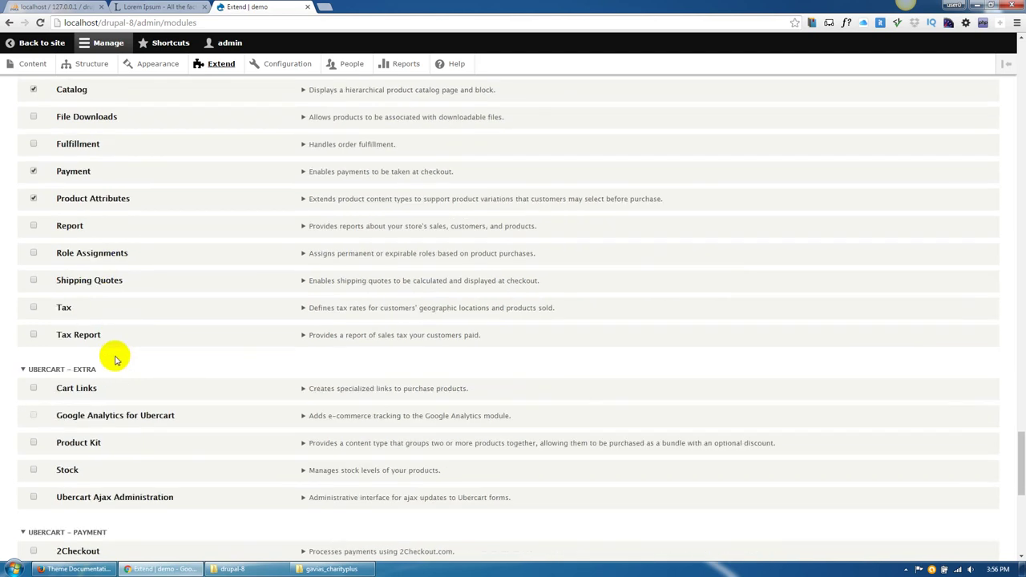
scroll(83, 433, "up", 2)
Select the Ubercart payment modules 2Checkout, Credit Card, Payment Method Pack and PayPal, and install all selected modules.
scroll(80, 430, "down", 4)
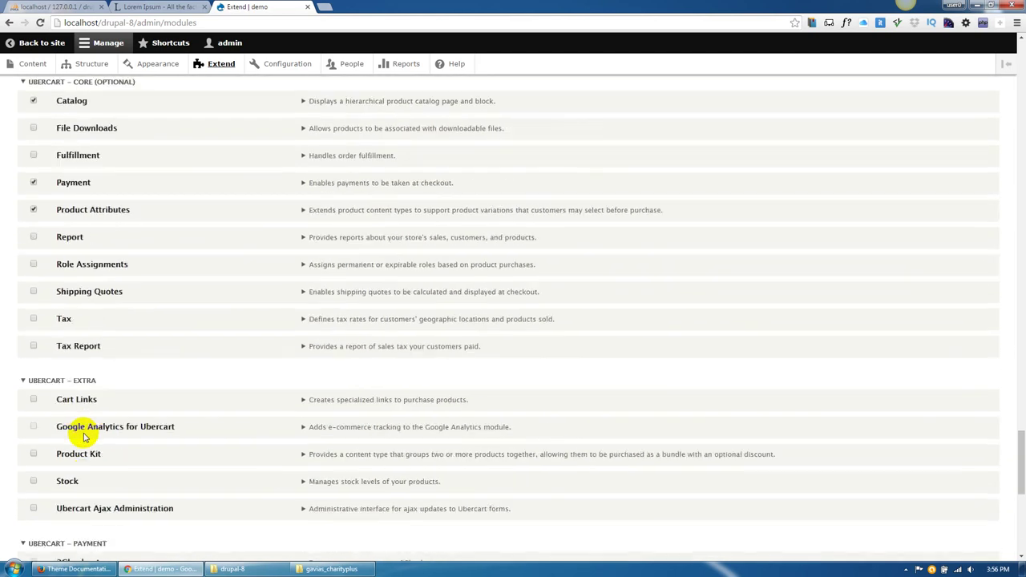
left_click(83, 340)
scroll(72, 453, "down", 3)
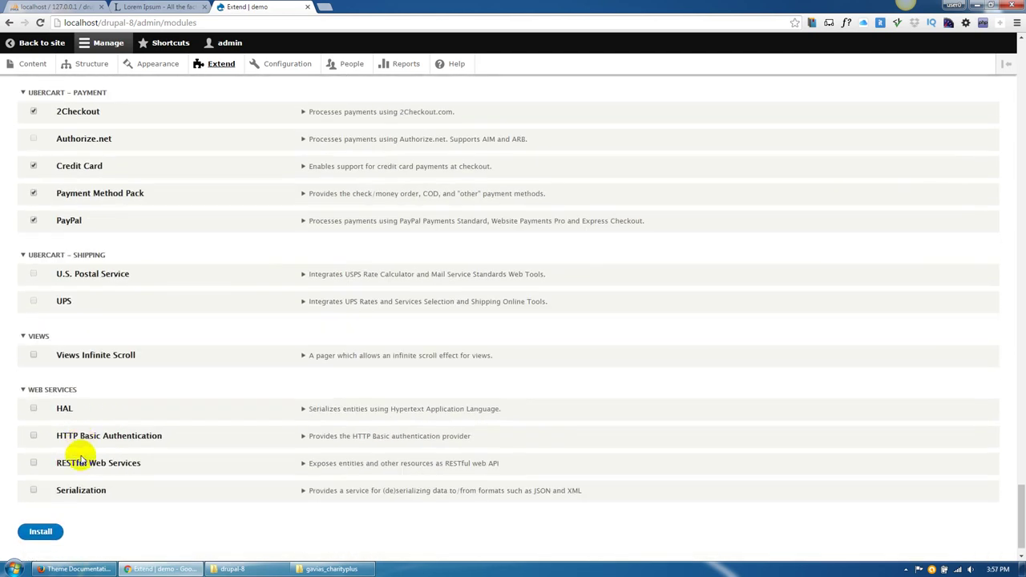
left_click(39, 502)
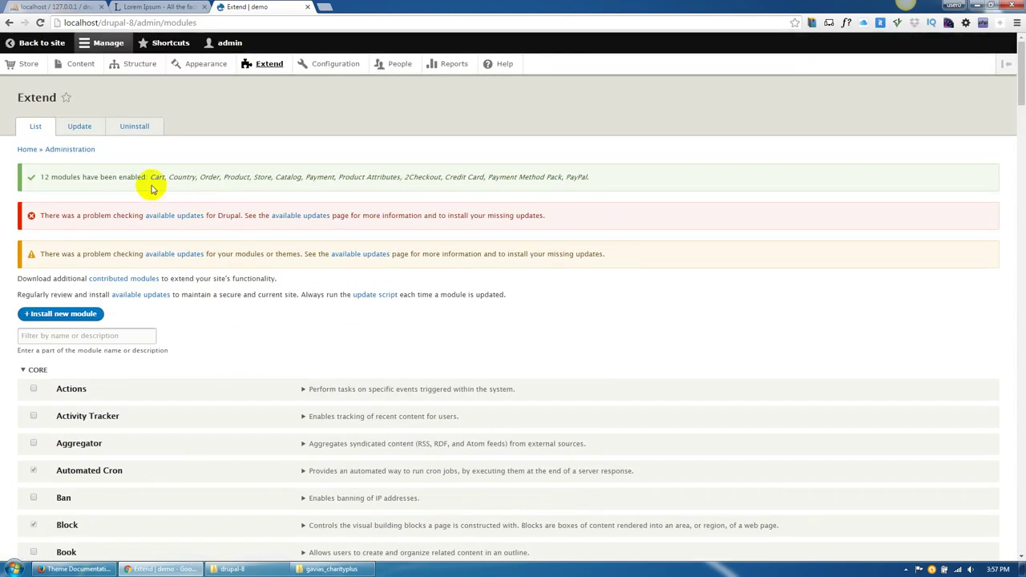
left_click_drag(149, 177, 603, 173)
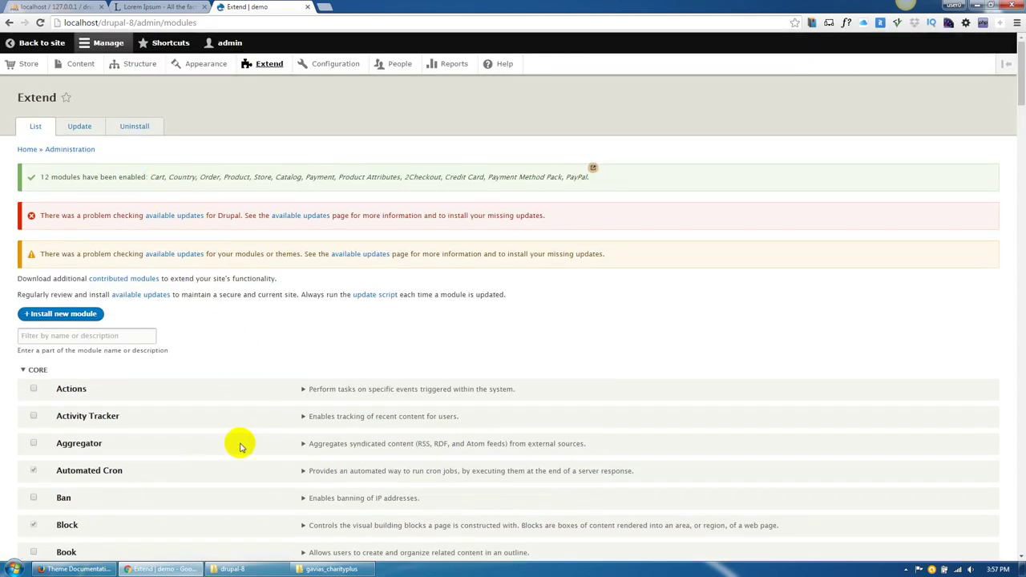
Filter the module list by "fea", select the Features Charityplus module and install it.
left_click(133, 340)
type("fea")
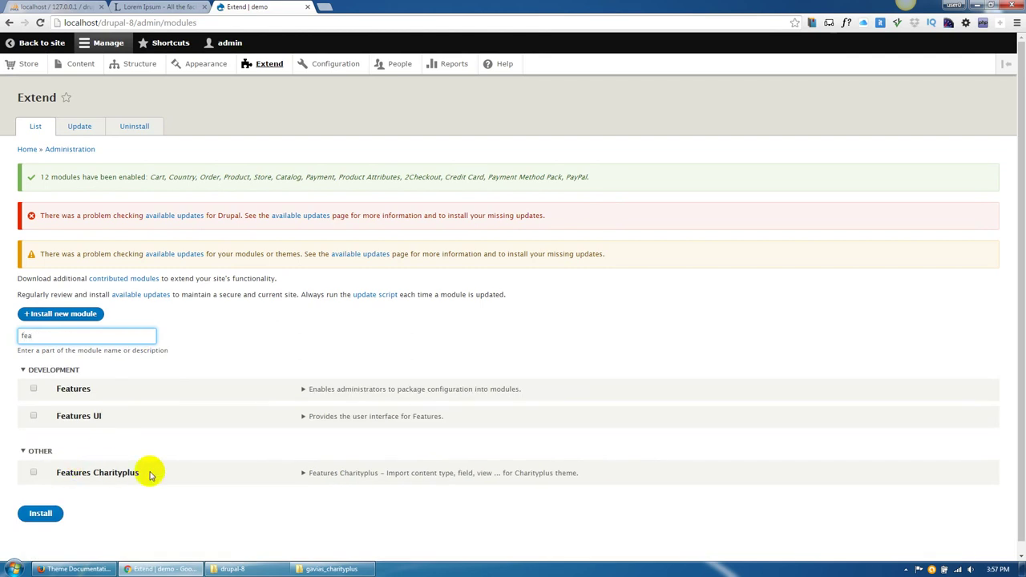
left_click_drag(150, 475, 58, 473)
left_click(33, 473)
left_click(41, 513)
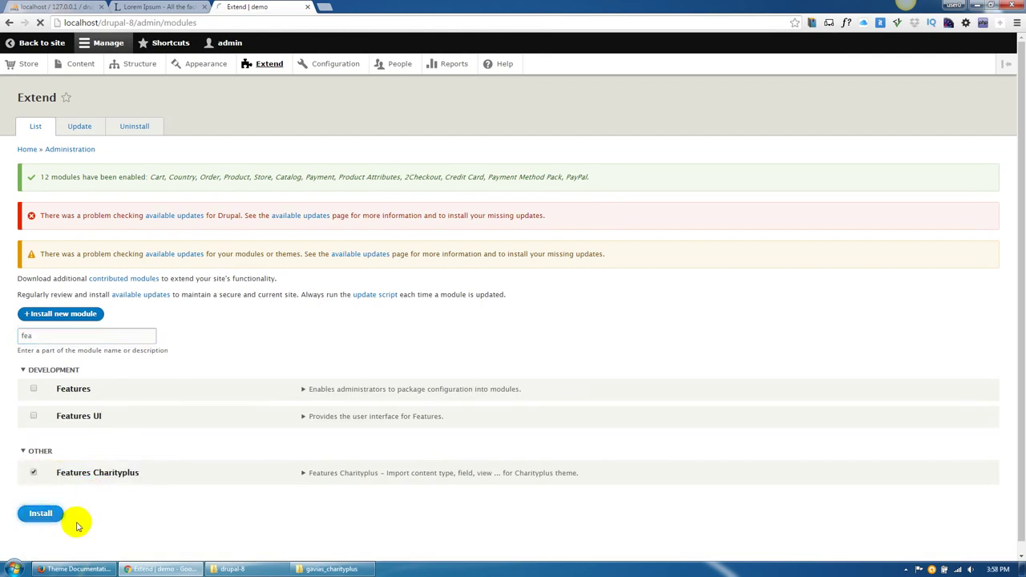
Check the theme documentation in Firefox for the modules that features_charityplus needs installed beforehand, and return to Chrome.
left_click(76, 569)
scroll(249, 401, "down", 3)
left_click_drag(242, 463, 308, 467)
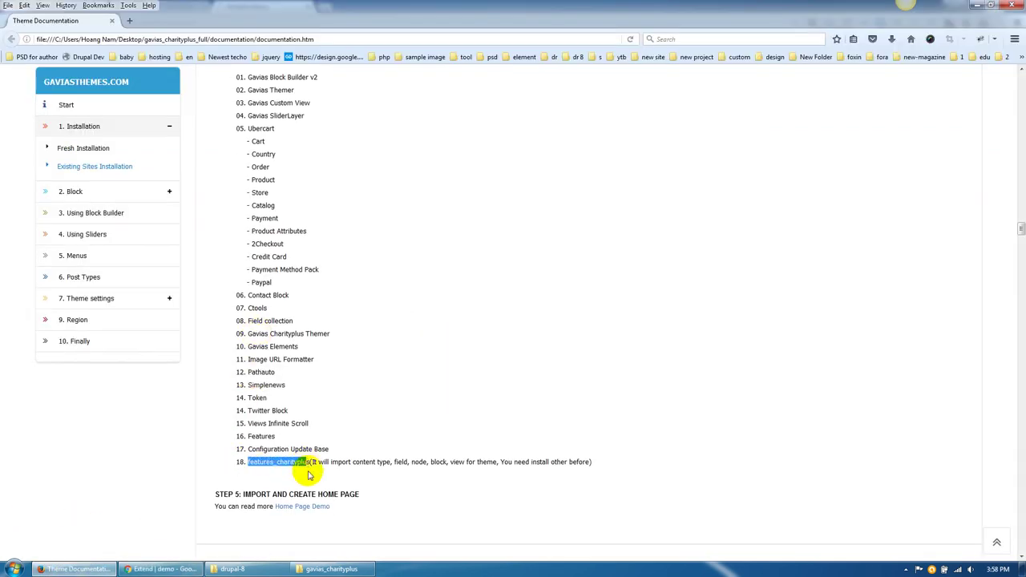
left_click(272, 340)
left_click_drag(270, 316, 273, 438)
left_click(272, 444)
left_click(155, 569)
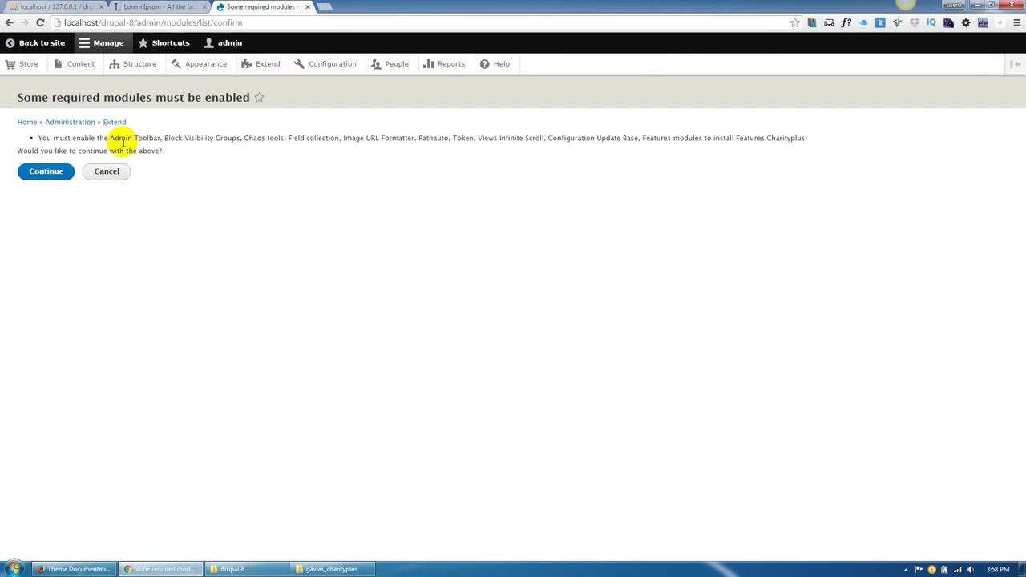
Review the modules required by Features Charityplus and confirm enabling them along with it.
left_click_drag(125, 138, 452, 137)
left_click(338, 265)
left_click(45, 172)
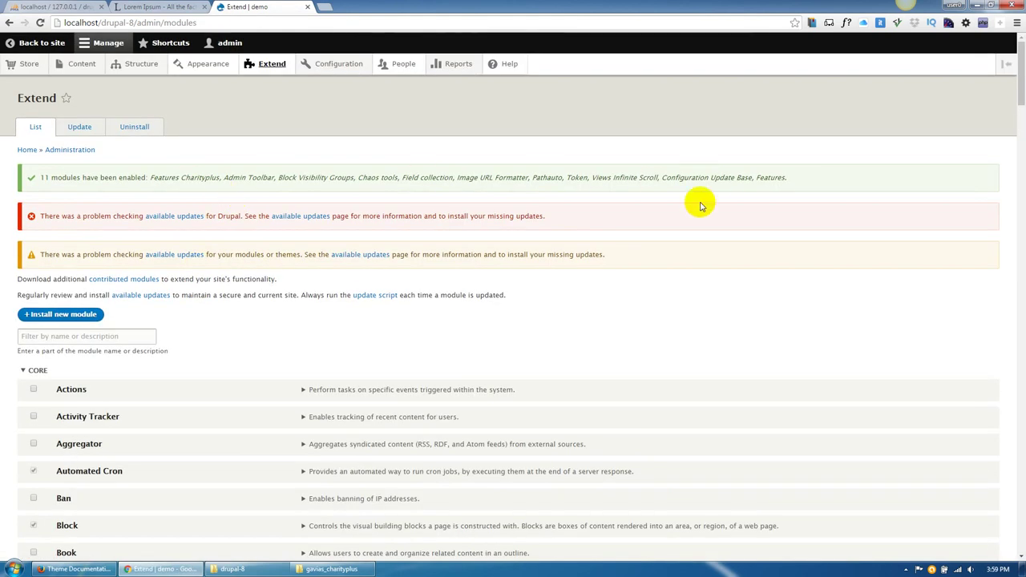
Open the Content types page to examine the content types imported for the theme.
mouse_move(102, 65)
mouse_move(141, 64)
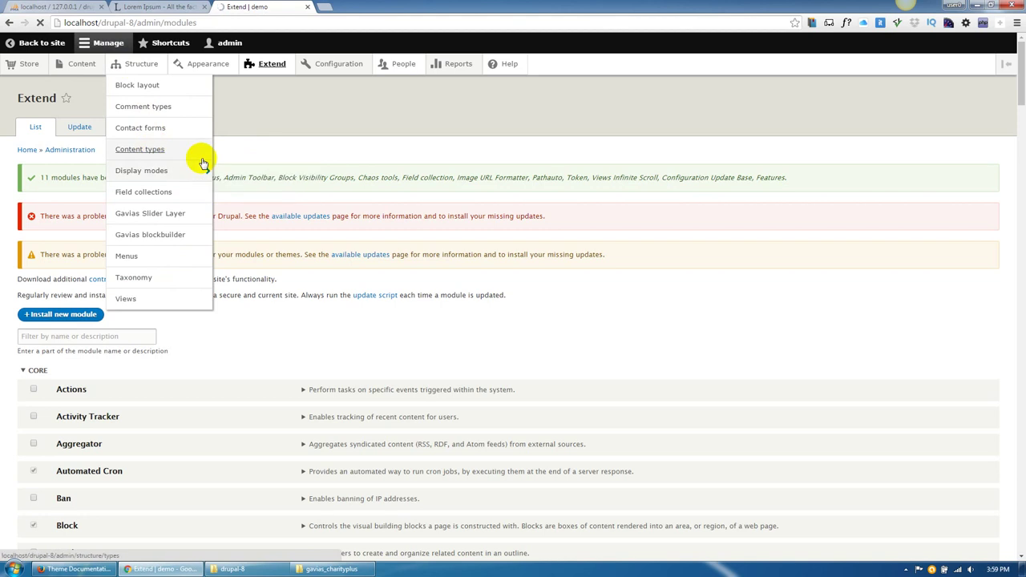
left_click(193, 157)
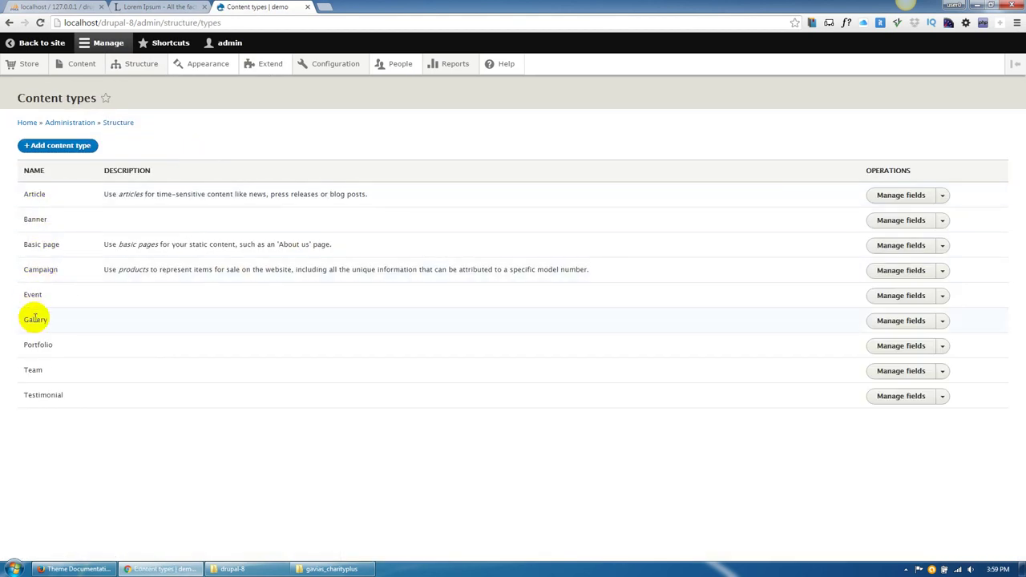
Open the Views page and look through the list for the views imported for the theme.
mouse_move(95, 72)
mouse_move(142, 64)
left_click(155, 296)
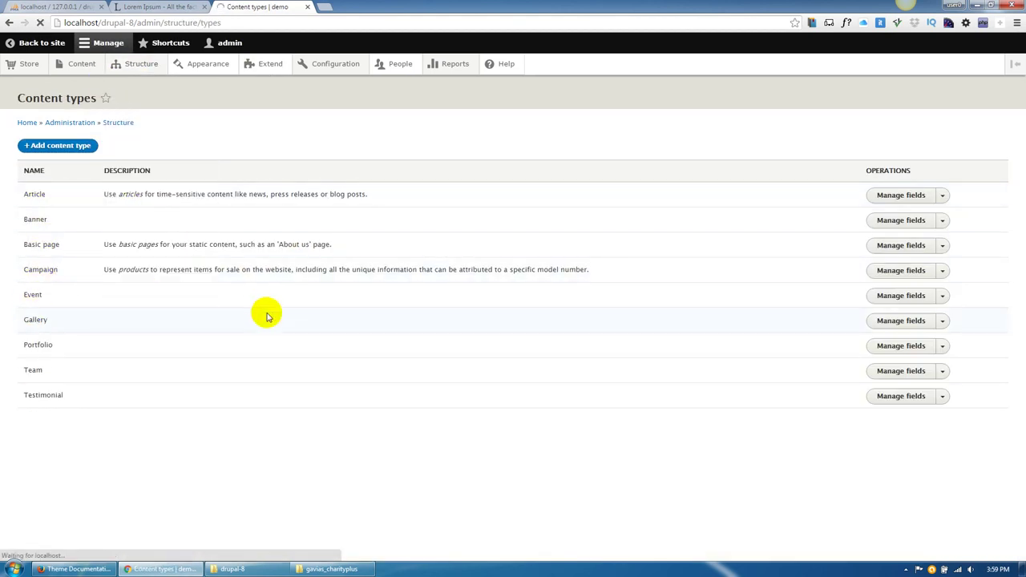
scroll(160, 256, "down", 2)
left_click_drag(24, 197, 76, 202)
scroll(81, 240, "down", 2)
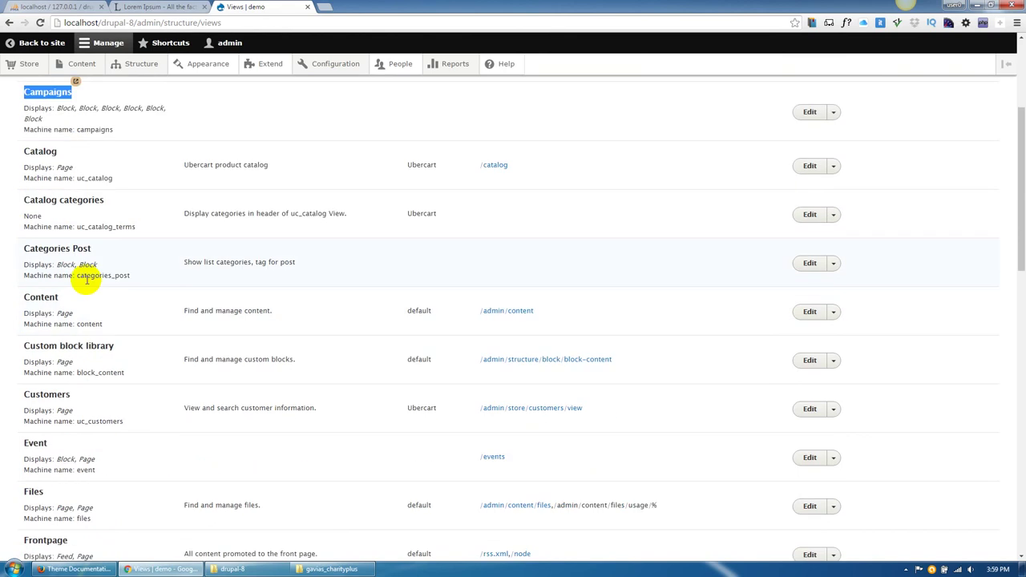
scroll(57, 299, "down", 2)
scroll(40, 361, "down", 3)
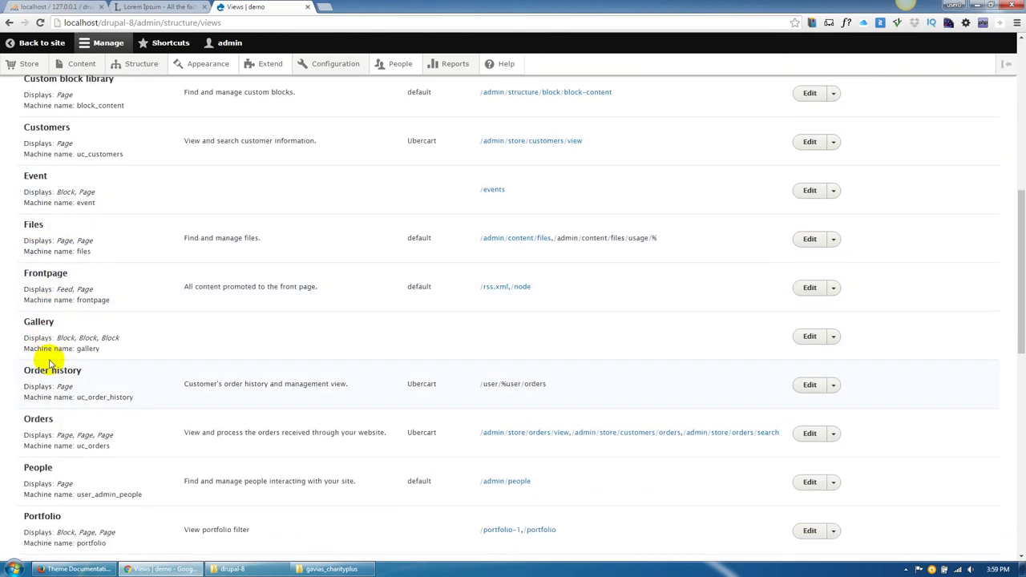
scroll(41, 355, "up", 8)
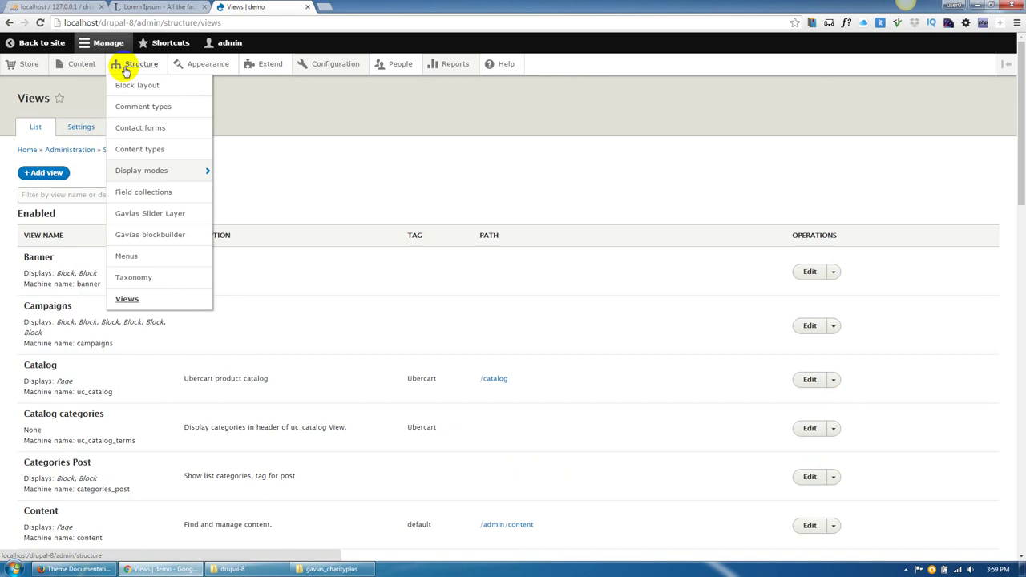
Open Drupal's Block layout page and check the Block Config section of the theme documentation in Firefox.
left_click(137, 91)
left_click(88, 567)
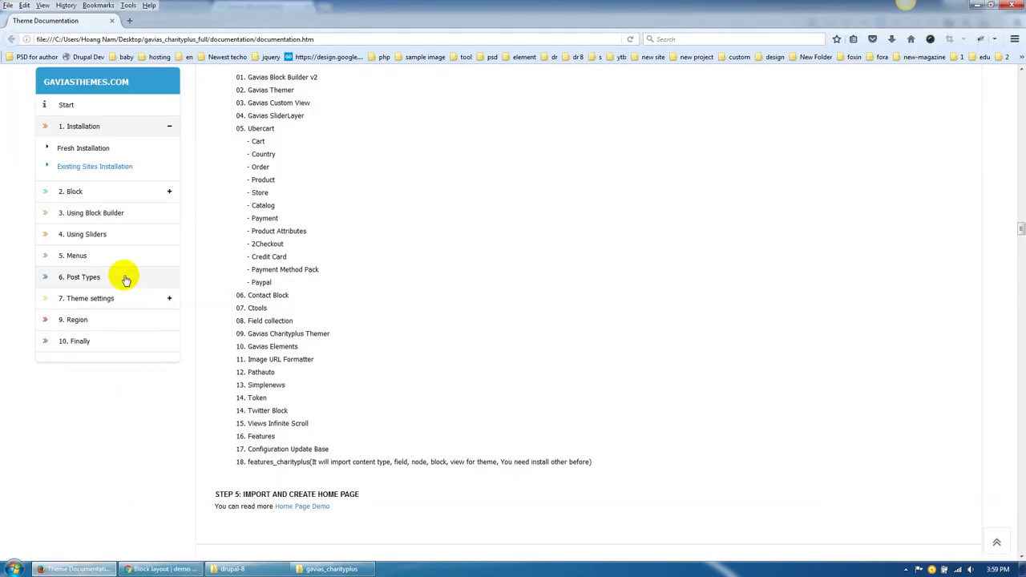
left_click(120, 197)
left_click(80, 187)
scroll(293, 298, "down", 3)
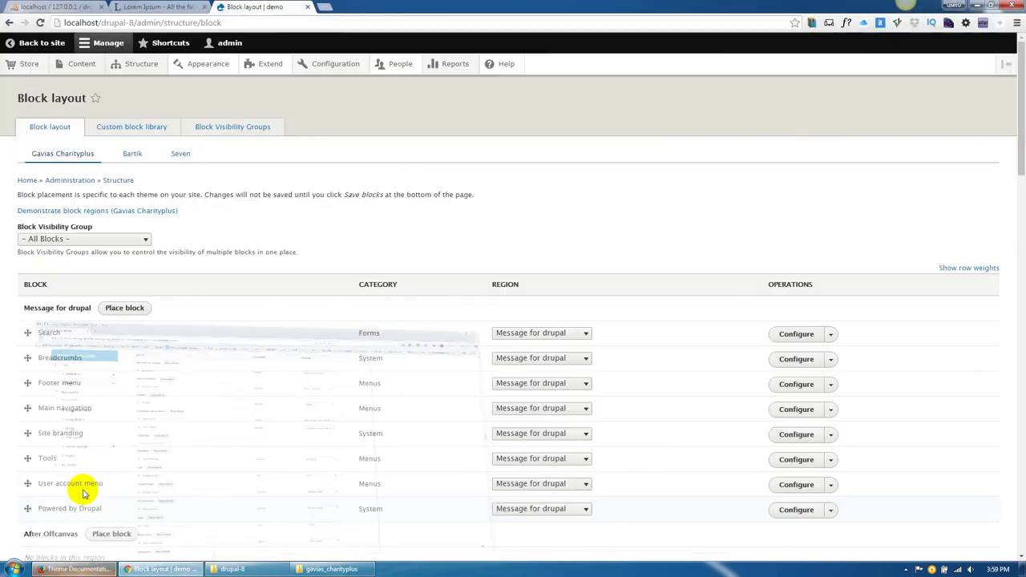
On Chrome's Block layout page, assign the Search block to Dropdown Quick Menu and the Breadcrumbs block to the Breadcrumbs region.
scroll(83, 493, "down", 3)
left_click(554, 226)
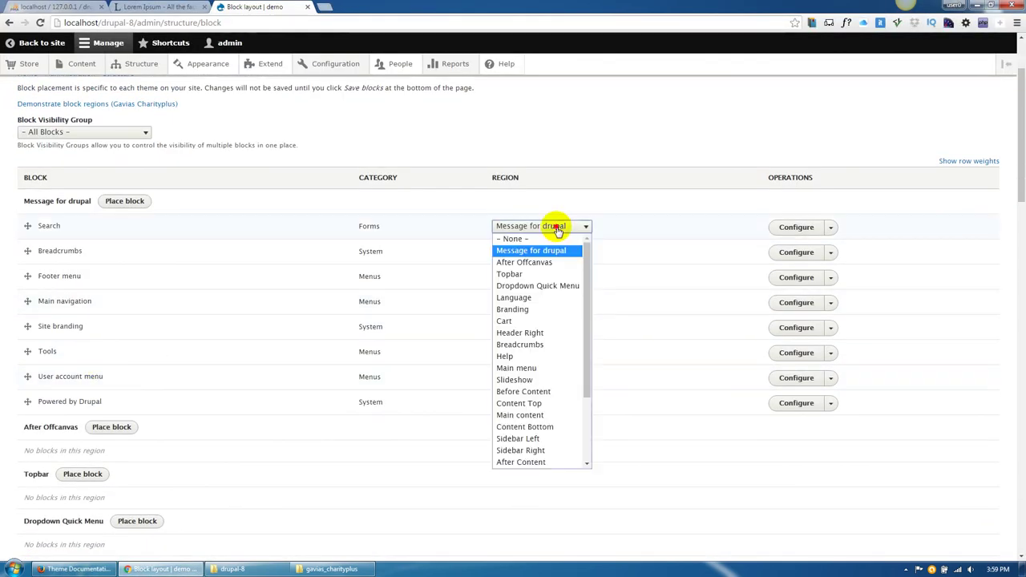
left_click(538, 285)
left_click(529, 263)
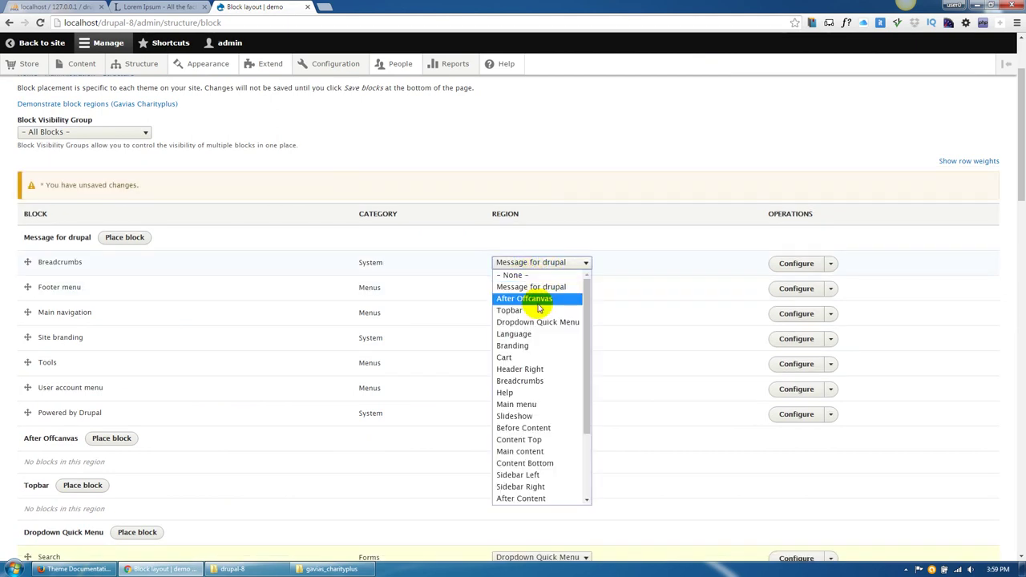
left_click(531, 381)
Set the Footer menu block's region to None and assign the Main navigation block to Main menu.
left_click(538, 264)
left_click(536, 276)
left_click(537, 264)
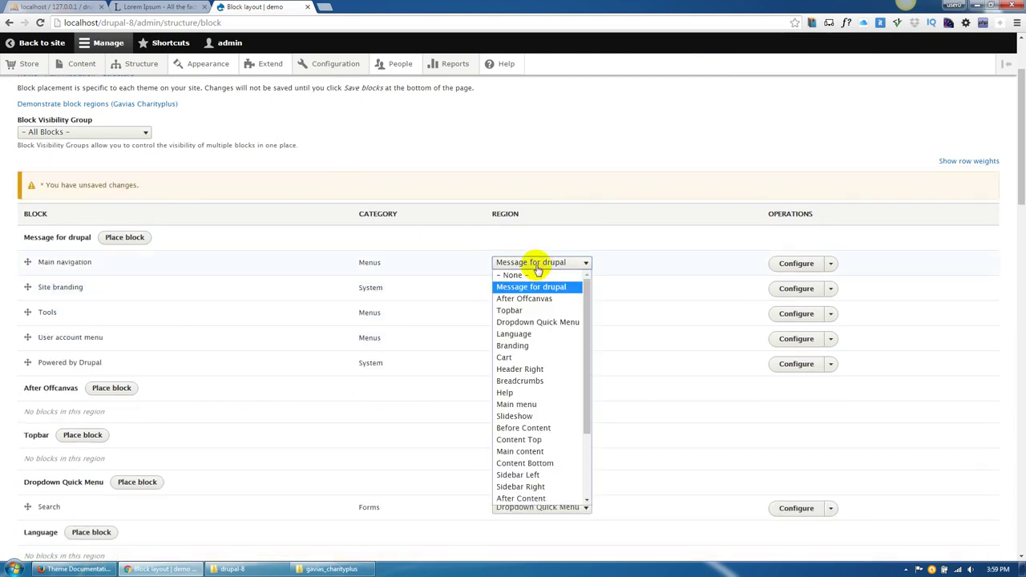
left_click(533, 405)
Assign Site branding to the Branding region and set Tools, User account menu and Powered by Drupal to None.
left_click(533, 263)
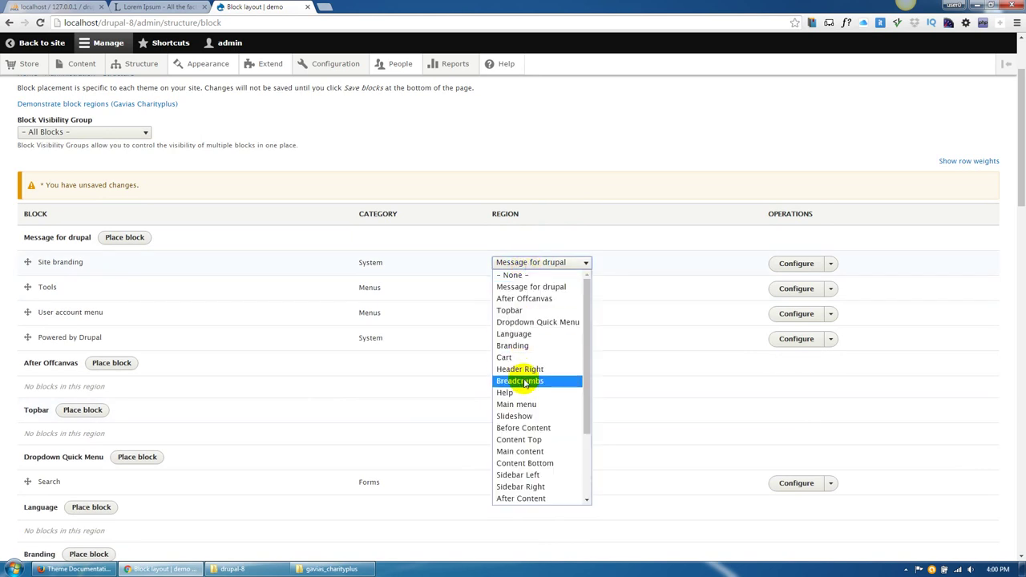
left_click(517, 345)
left_click(529, 264)
left_click(530, 275)
left_click(533, 266)
left_click(530, 275)
left_click(527, 263)
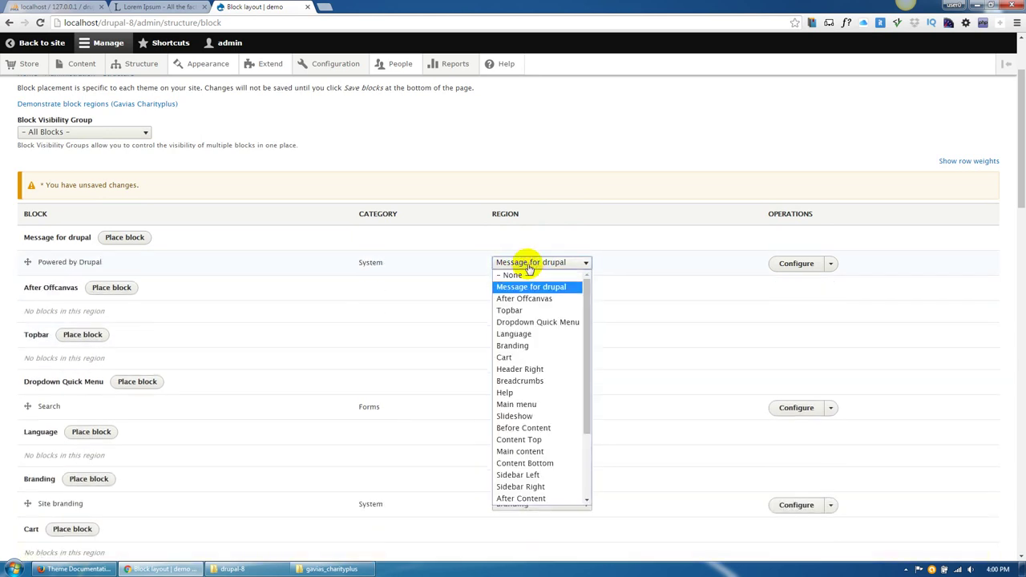
left_click(527, 275)
Set the region of the Page title block under Main content to None.
scroll(273, 397, "down", 1)
scroll(273, 394, "down", 4)
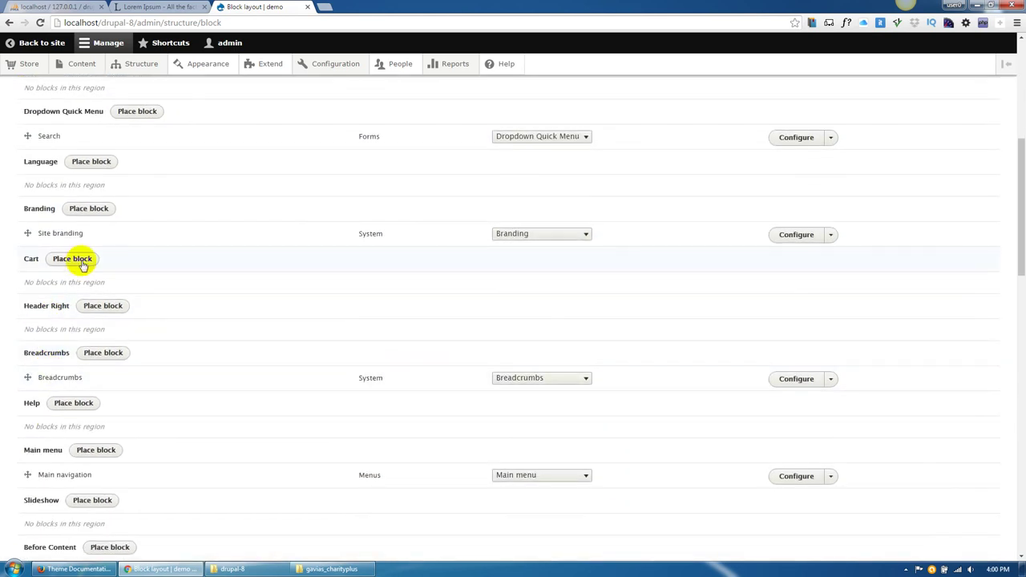
scroll(57, 348, "down", 5)
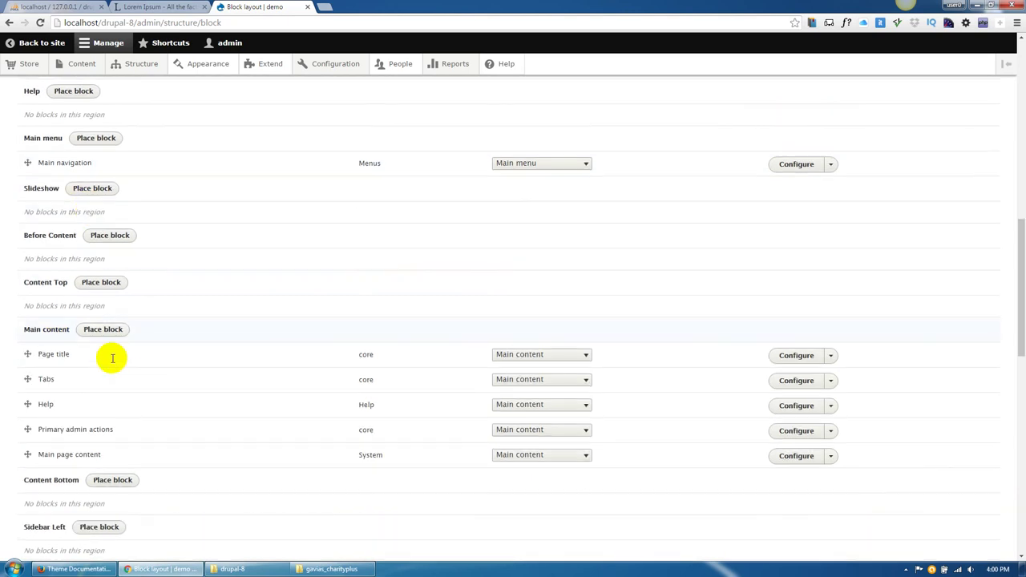
left_click(517, 239)
left_click(519, 254)
Move the Tabs, Help and Primary admin actions blocks from Main content to the Help region.
left_click(523, 239)
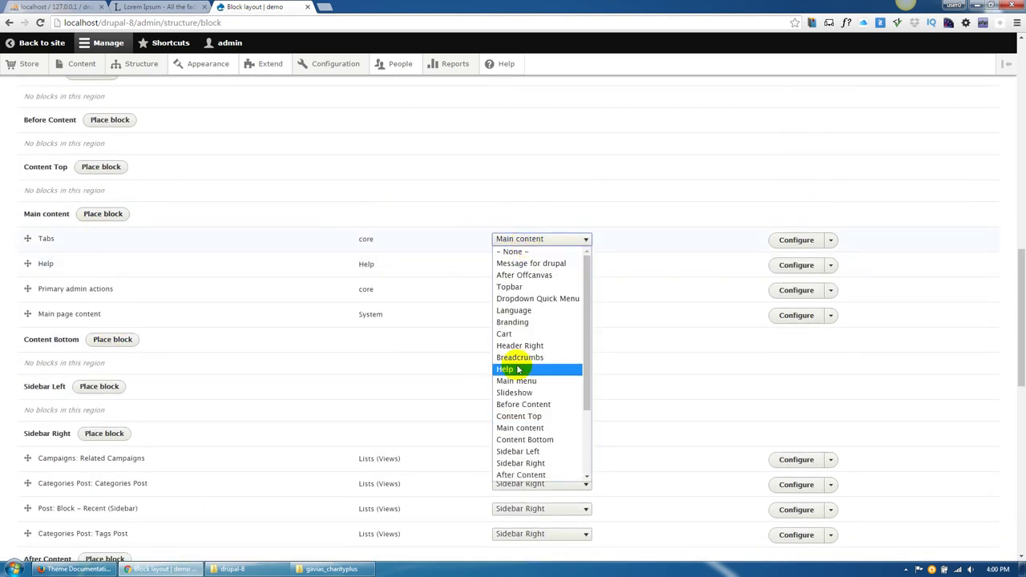
left_click(522, 370)
left_click(521, 242)
left_click(519, 337)
left_click(521, 267)
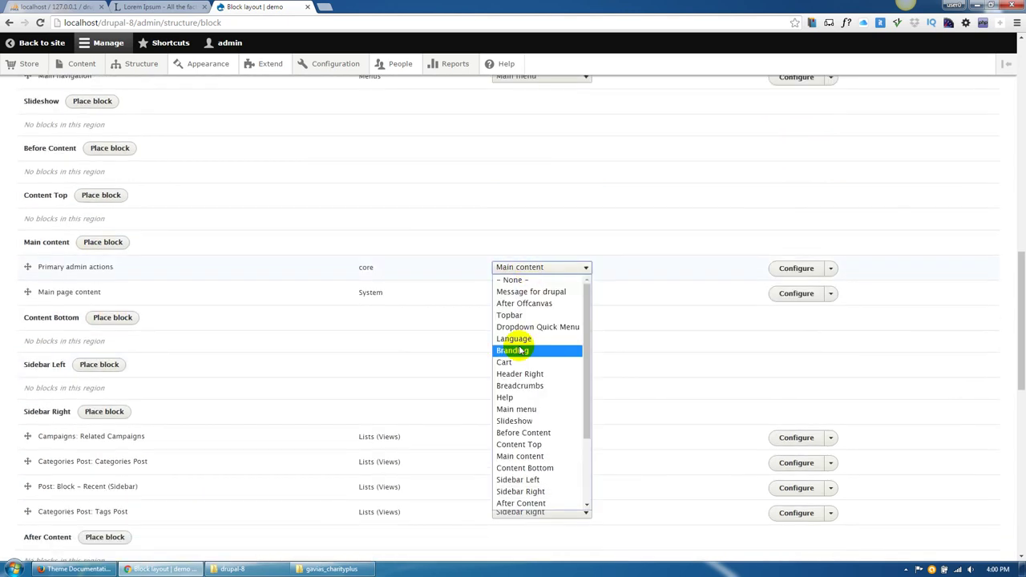
left_click(516, 398)
Assign the Status messages block to the Message for drupal region and save the block layout.
scroll(227, 355, "down", 5)
left_click(547, 239)
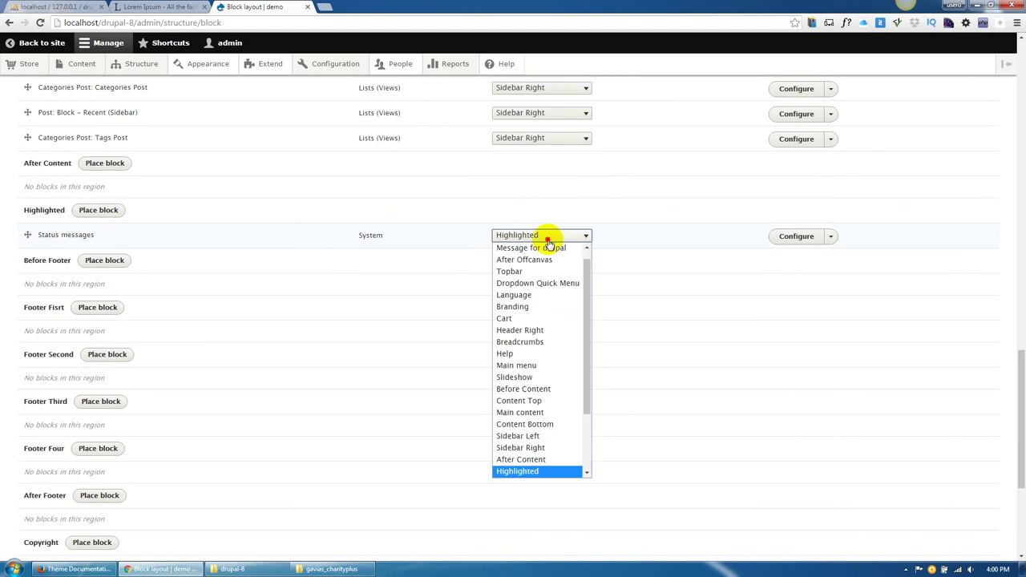
left_click(542, 251)
scroll(220, 412, "down", 3)
left_click(63, 504)
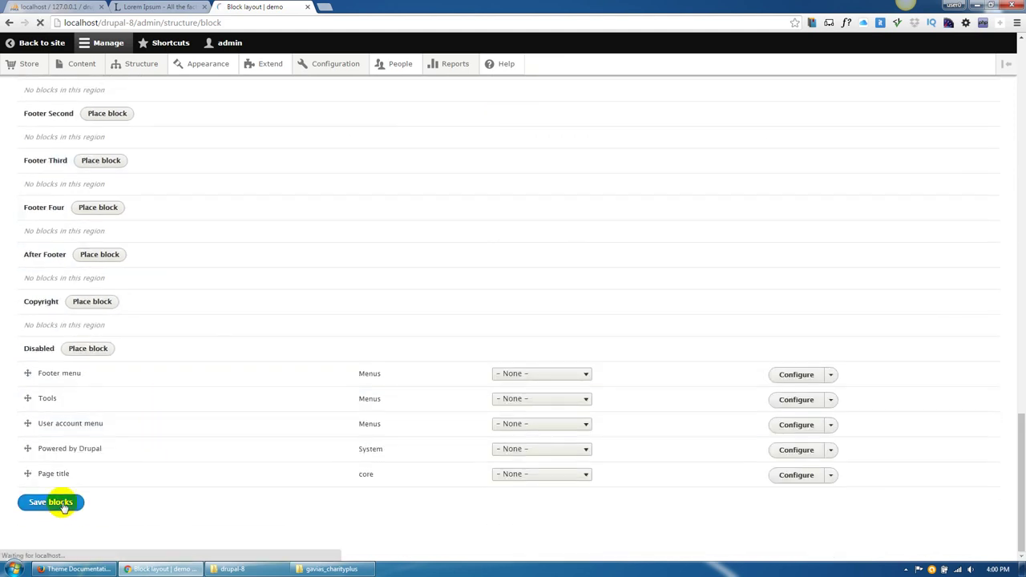
Place the Shopping cart block in the Cart region and save it with its default settings.
scroll(128, 481, "down", 3)
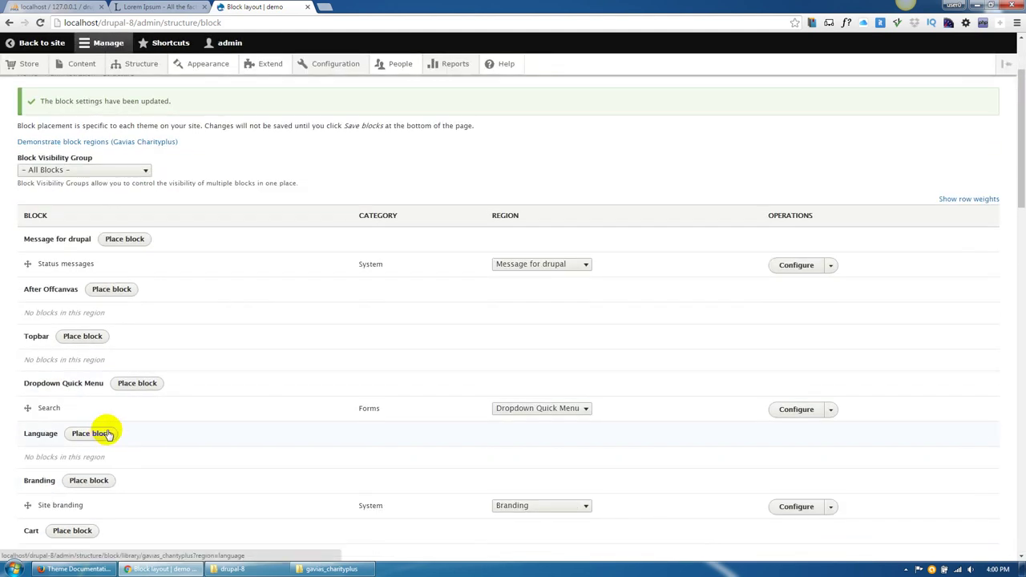
scroll(96, 305, "down", 1)
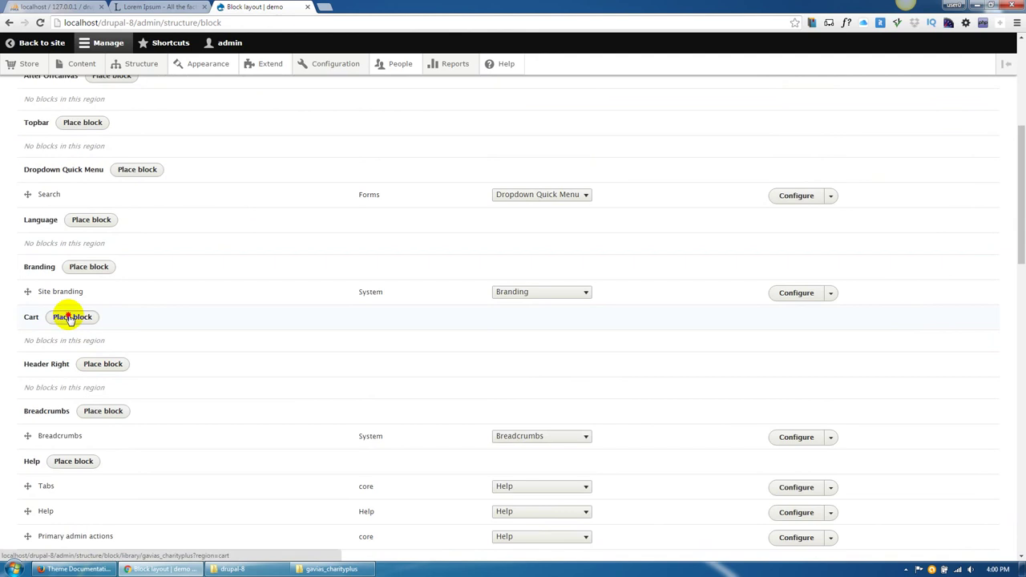
left_click(71, 317)
type("art")
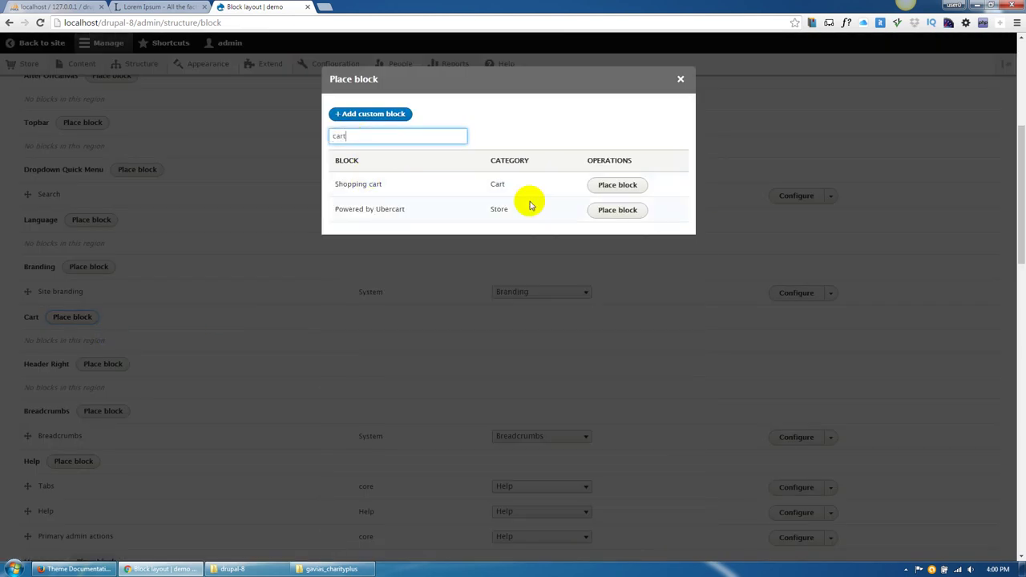
left_click(630, 184)
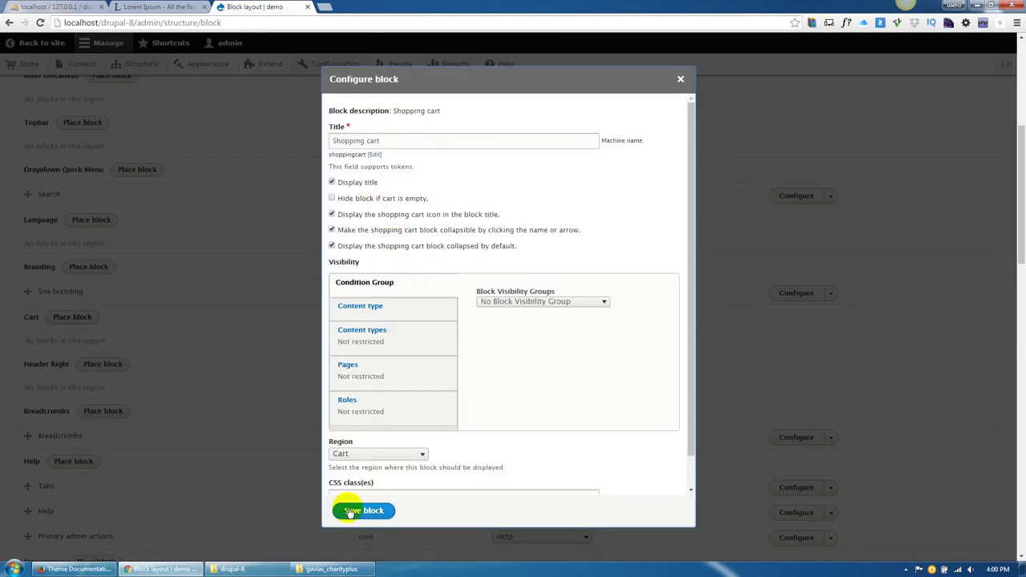
left_click(350, 512)
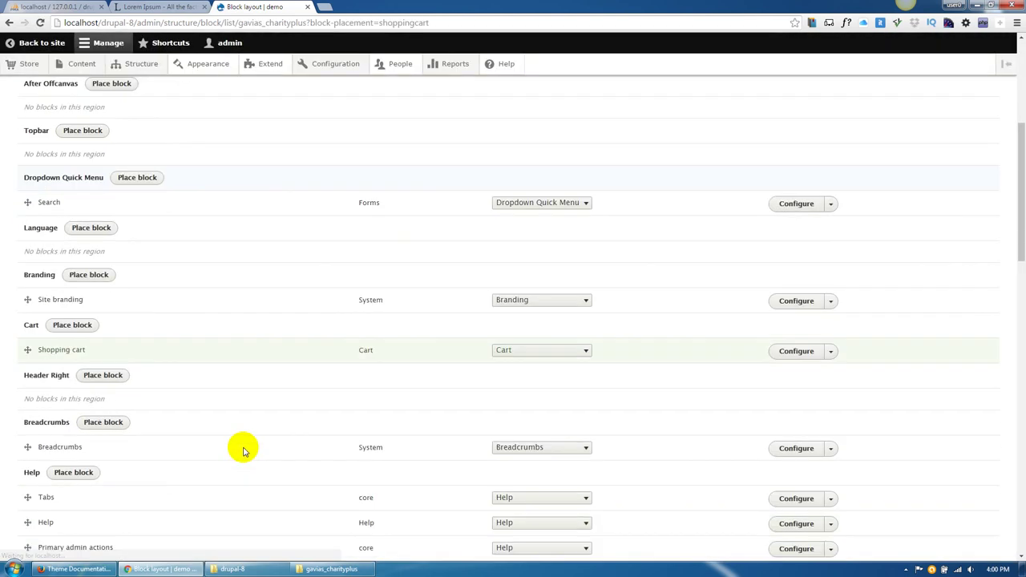
Review the block layout and compare it with the Block Config table in the theme documentation in Firefox.
scroll(244, 451, "down", 12)
scroll(243, 449, "down", 2)
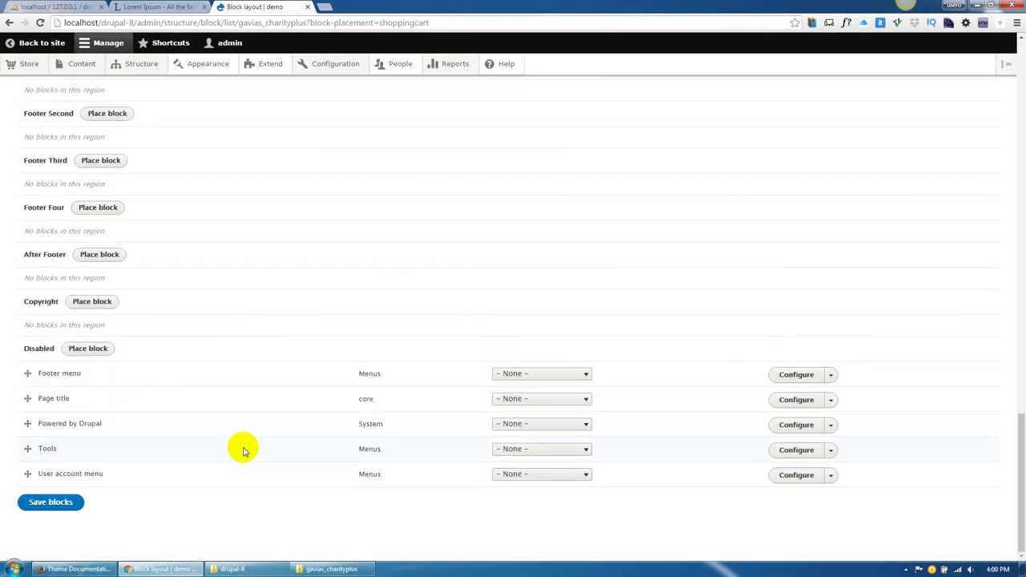
scroll(188, 448, "up", 15)
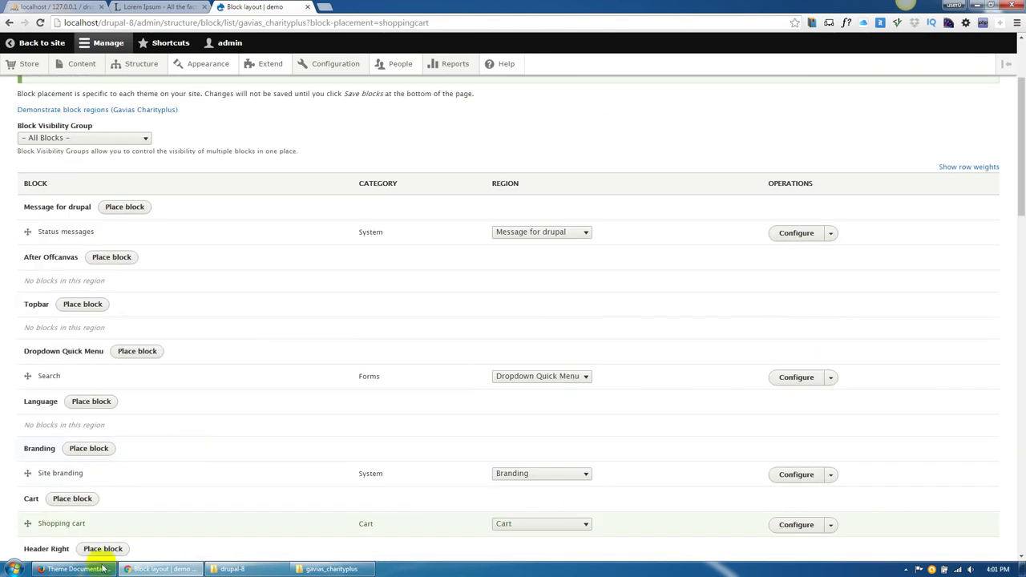
left_click(102, 568)
scroll(238, 473, "down", 15)
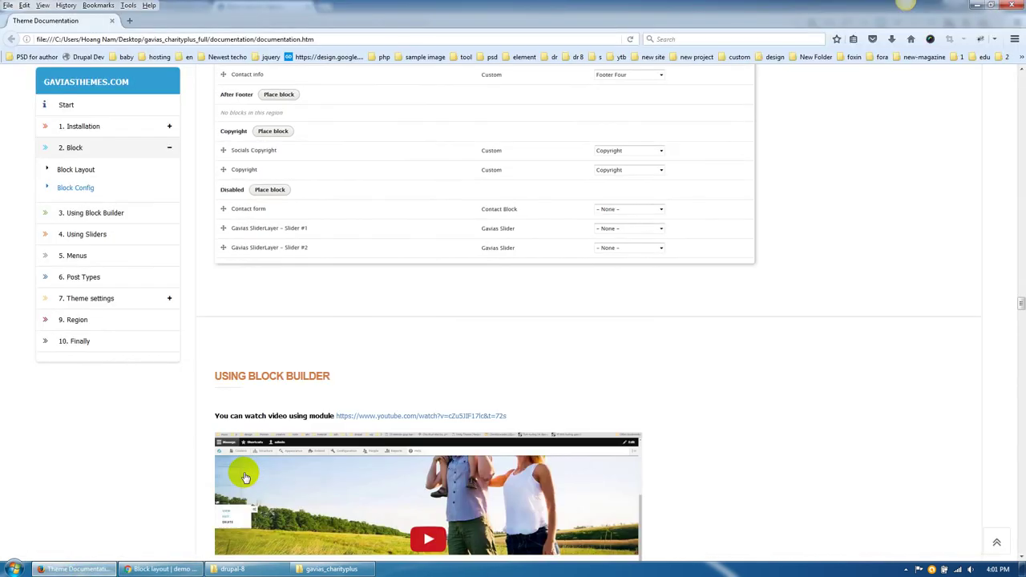
scroll(273, 369, "up", 12)
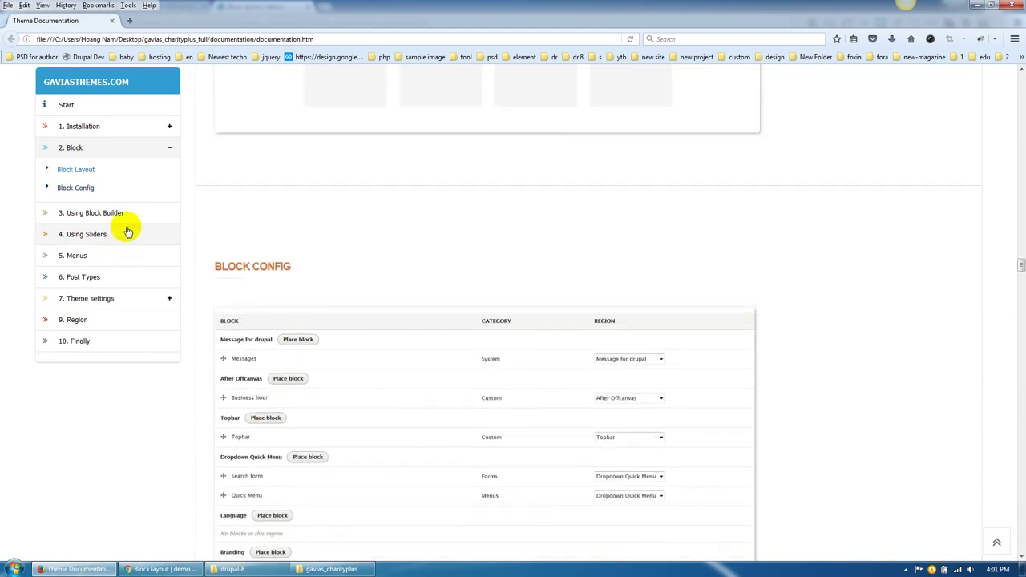
Check the Existing Sites Installation instructions down to the home page import step, and return to Chrome.
left_click(161, 132)
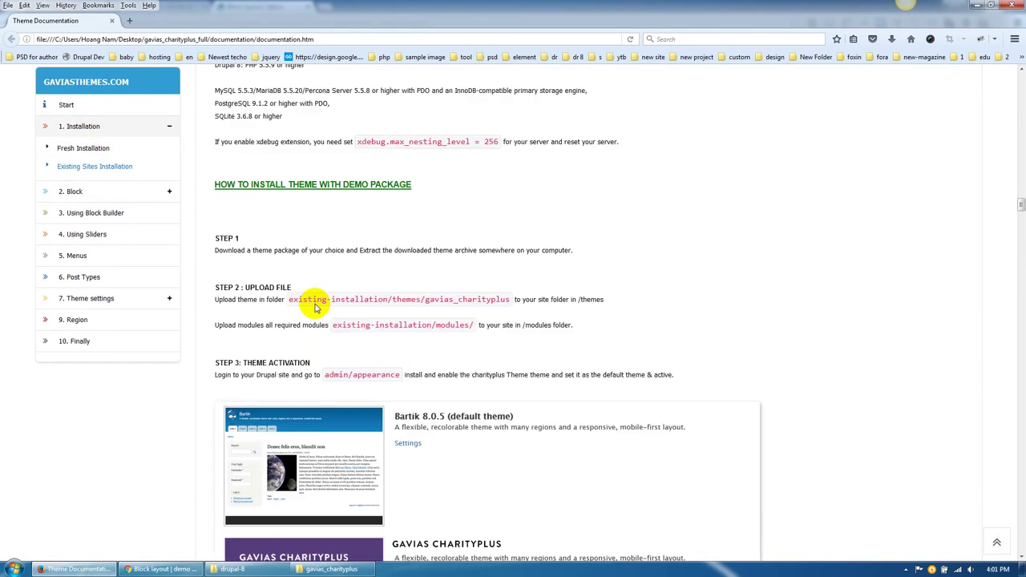
scroll(315, 308, "down", 10)
left_click(160, 569)
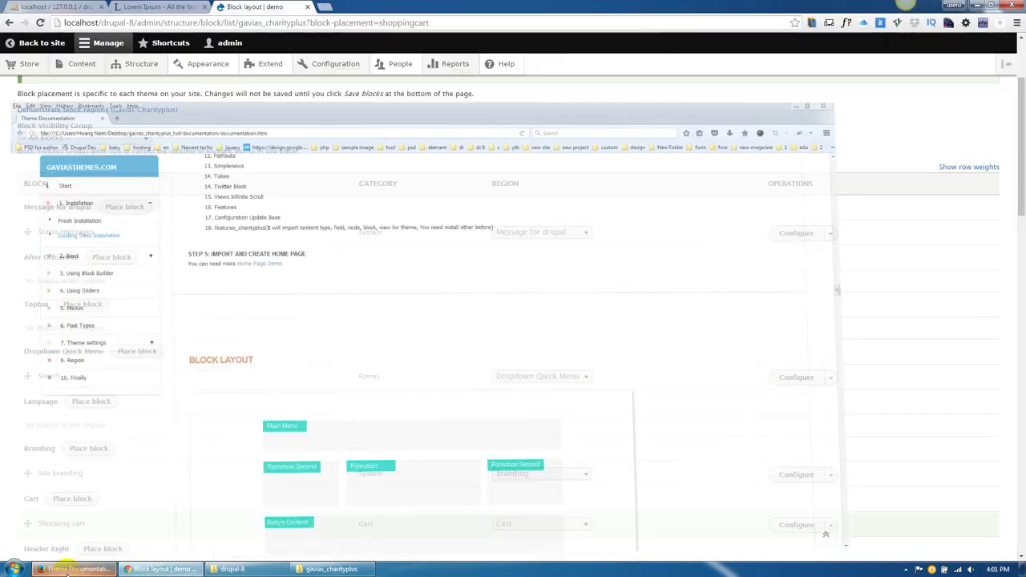
mouse_move(99, 69)
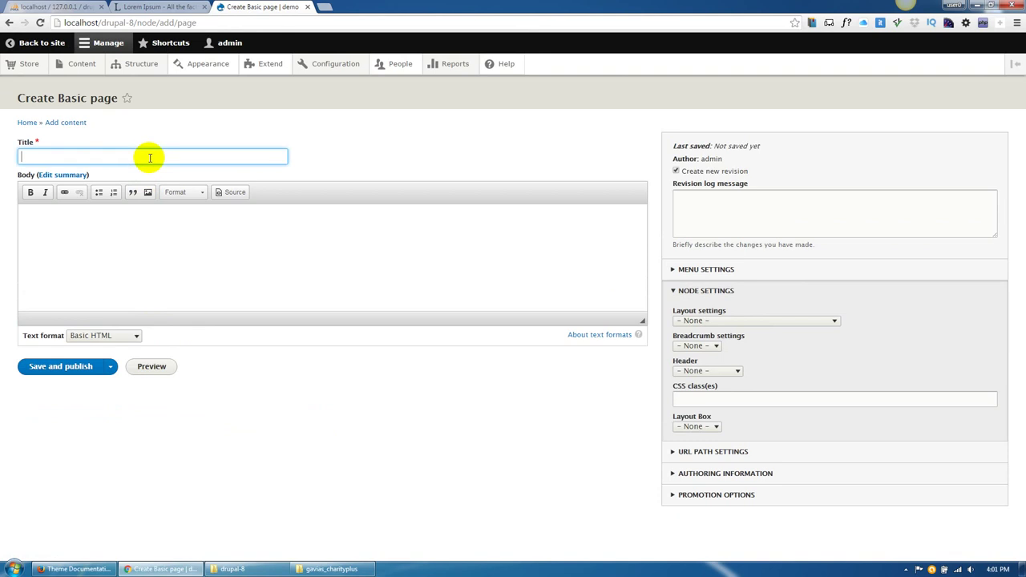
type("Home 1")
left_click(344, 411)
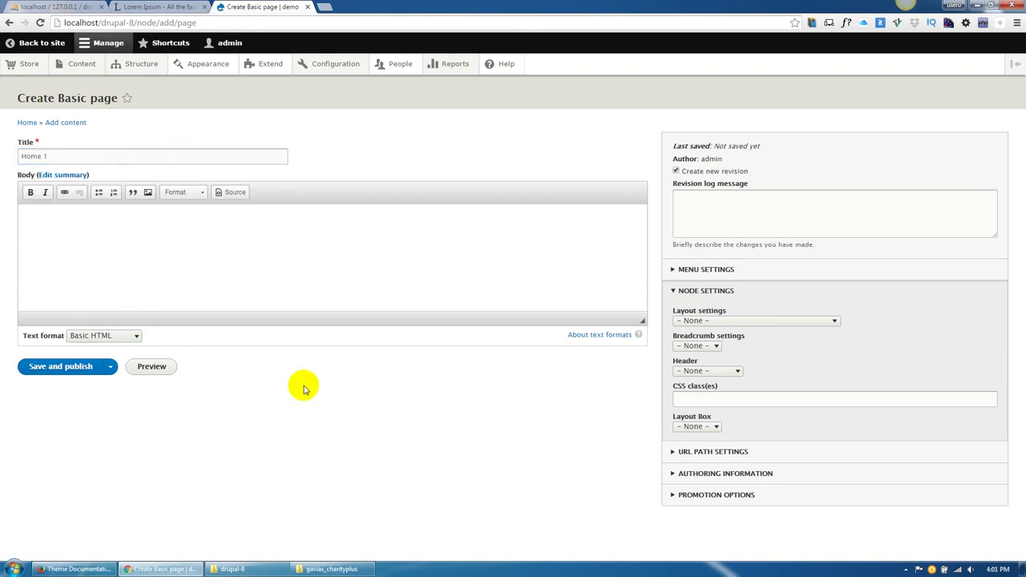
Enable the Block Builder field in the Basic page content type's form display, placed below Body, and save.
mouse_move(152, 73)
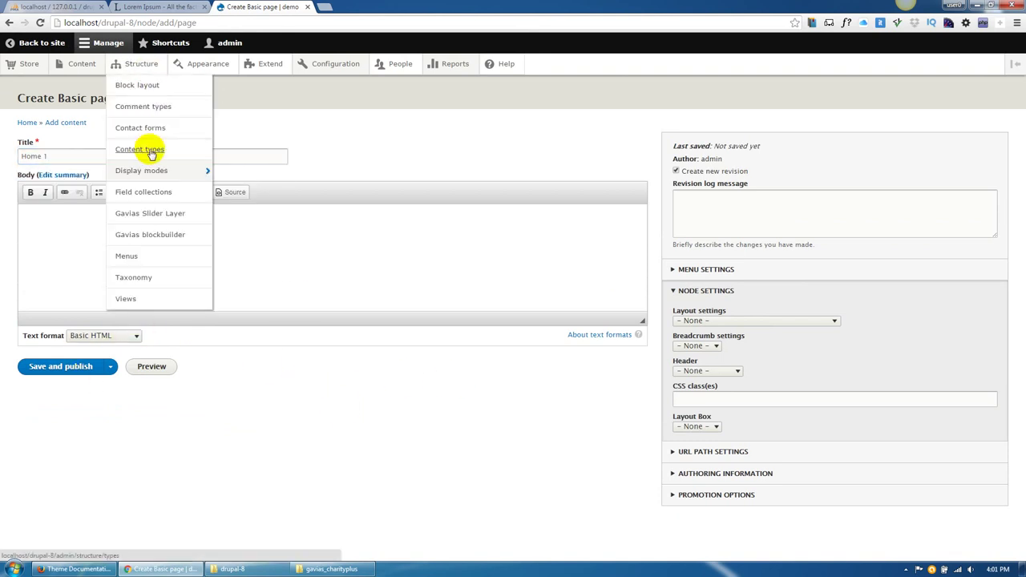
left_click(882, 252)
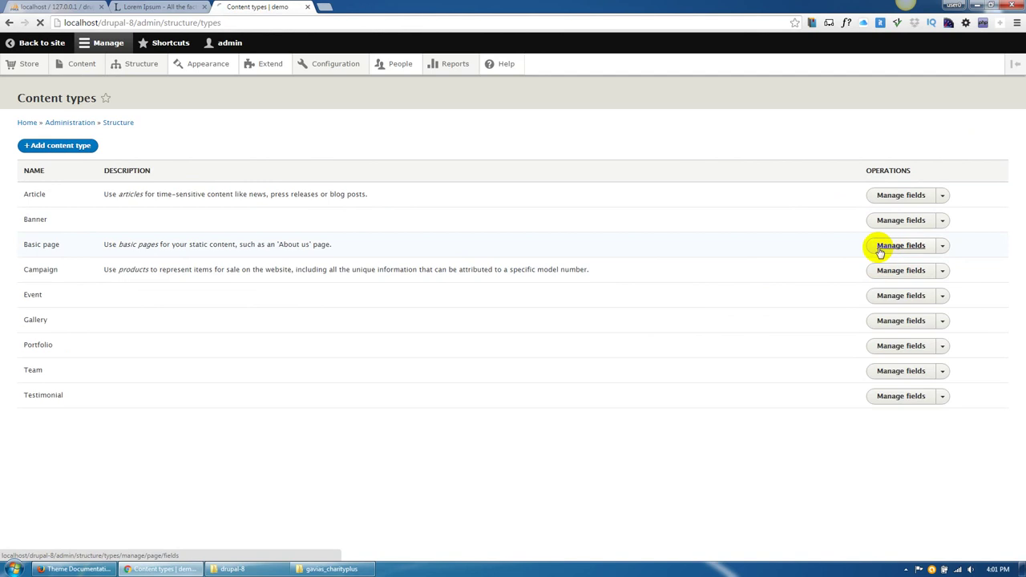
left_click(171, 131)
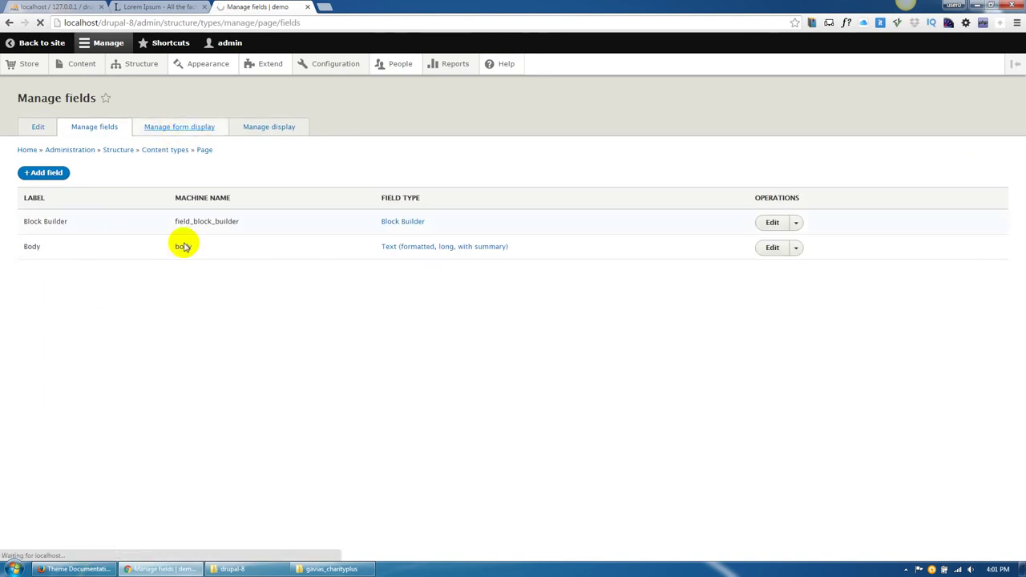
scroll(191, 338, "down", 2)
left_click_drag(28, 474, 40, 446)
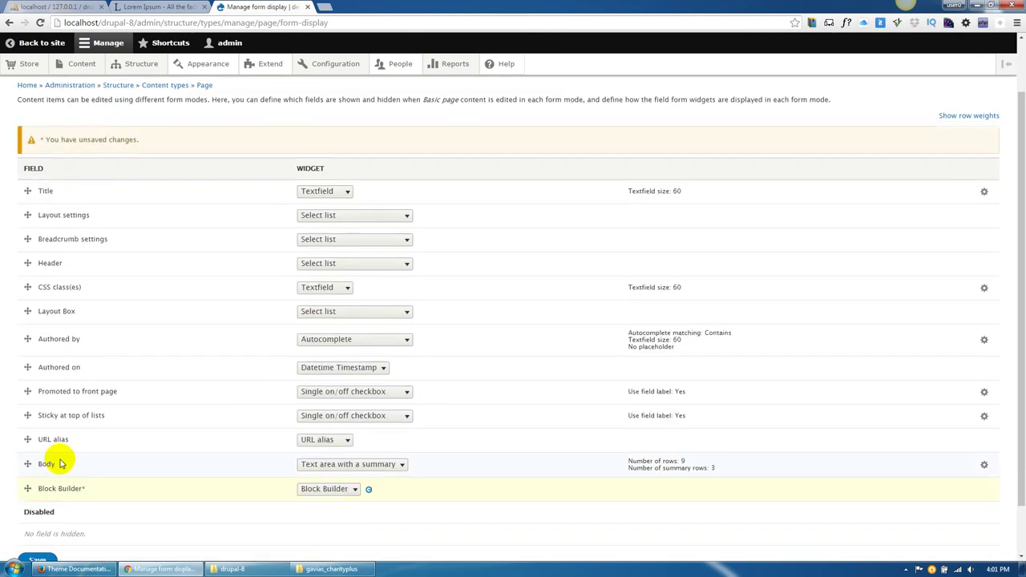
scroll(62, 461, "down", 2)
left_click(42, 502)
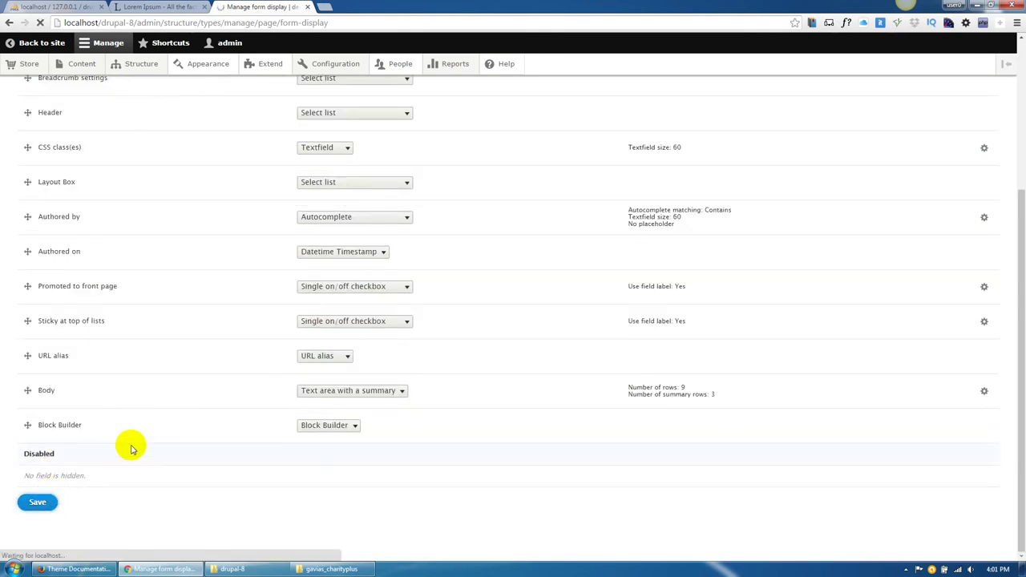
Enable the Block Builder field below Links in the Basic page's default display, hide its label, and save.
left_click(265, 128)
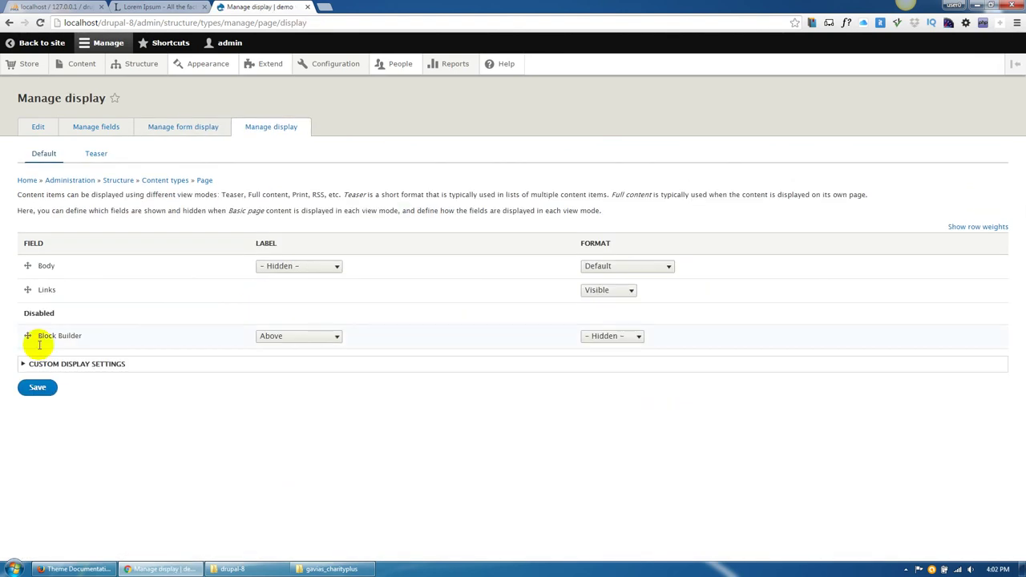
left_click_drag(35, 336, 27, 348)
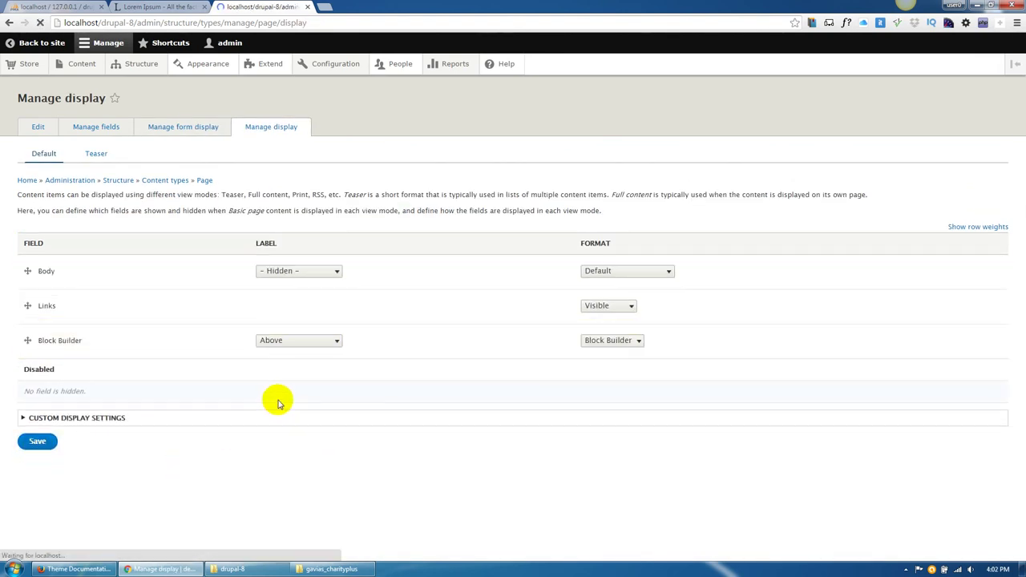
left_click_drag(25, 376, 27, 353)
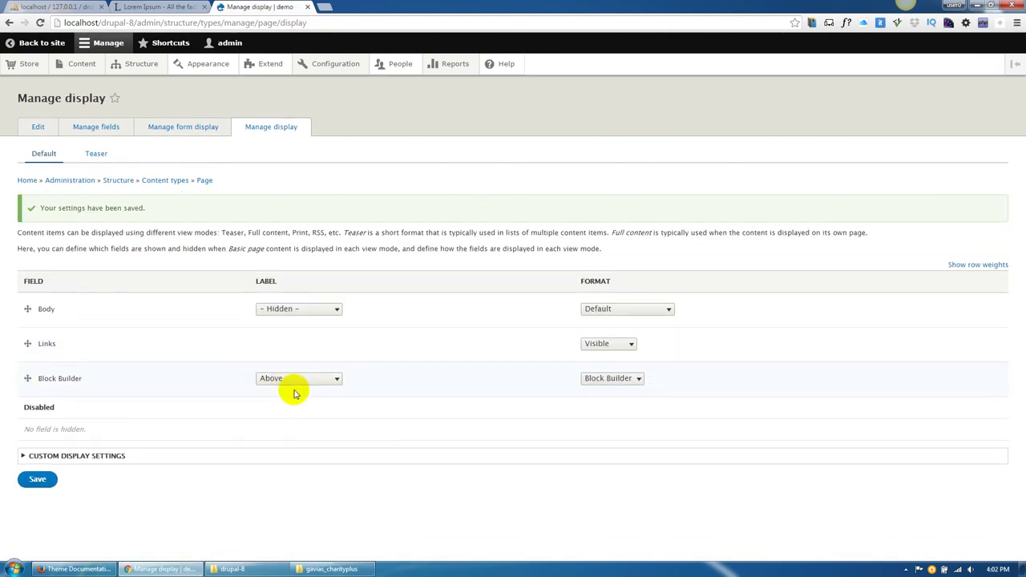
left_click(294, 379)
left_click(293, 413)
left_click(38, 478)
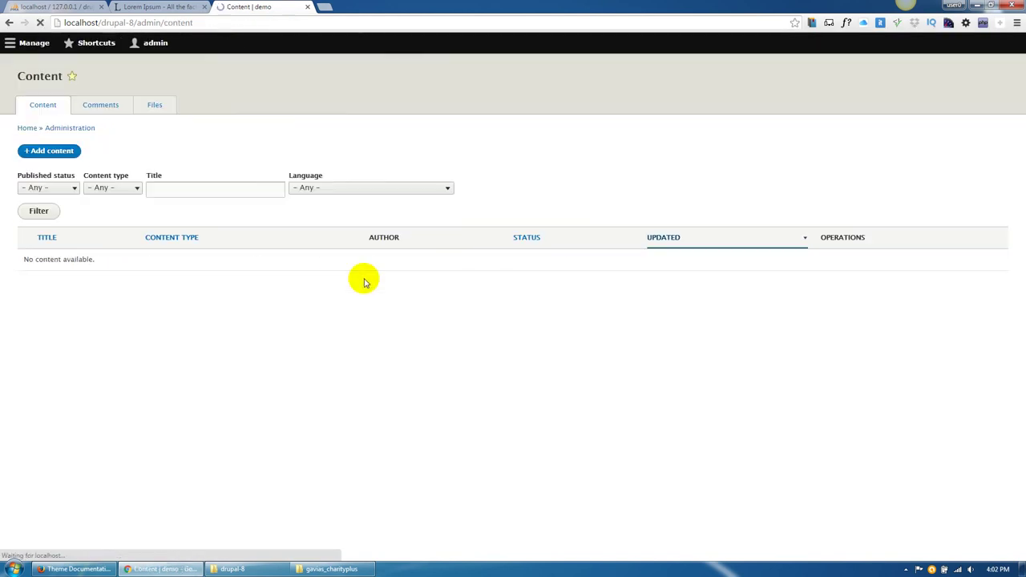
Start a new Basic page titled "Home 1" with Create new revision turned off.
left_click(64, 174)
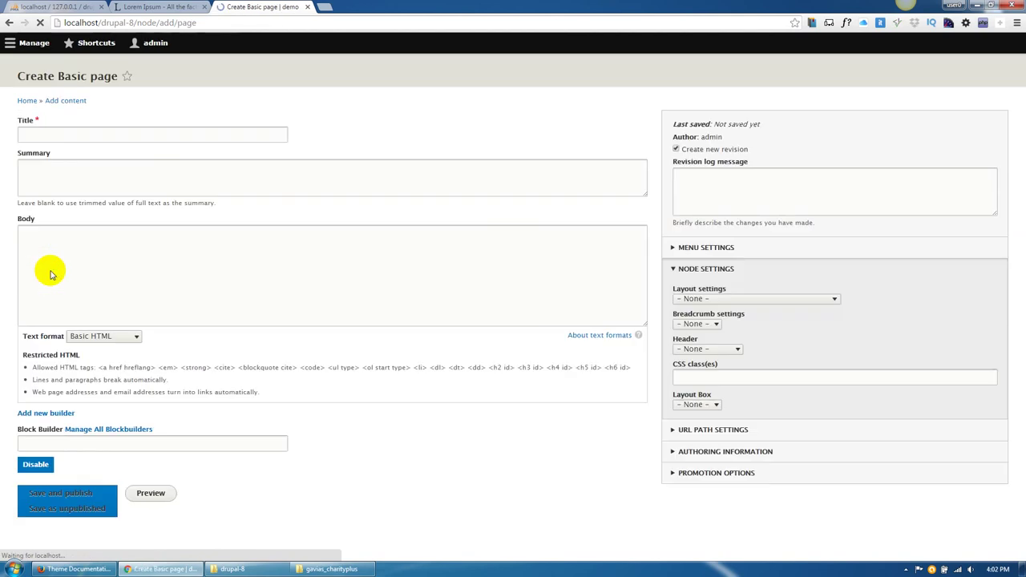
left_click(79, 160)
type("Home 1")
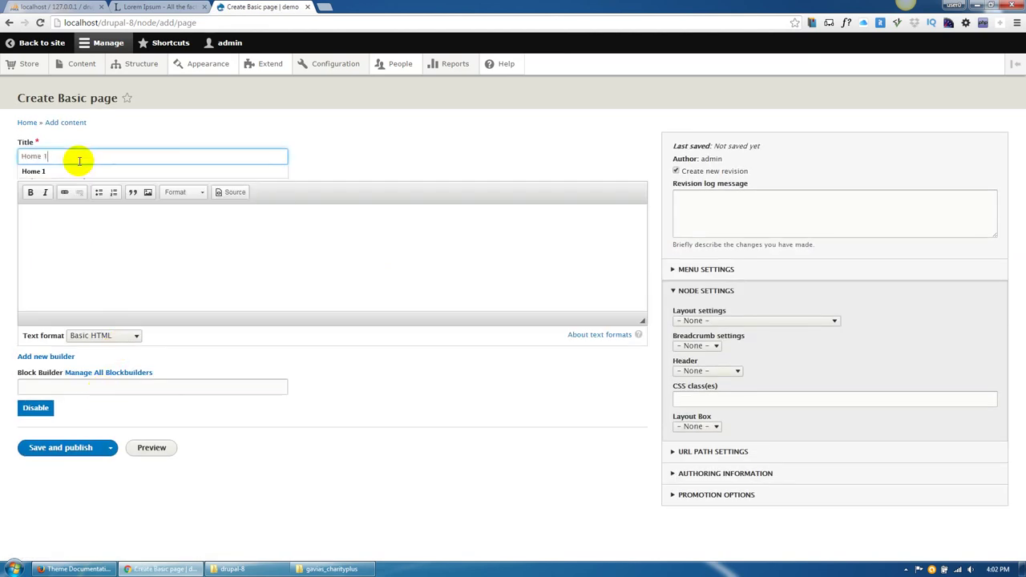
left_click(380, 408)
left_click(719, 172)
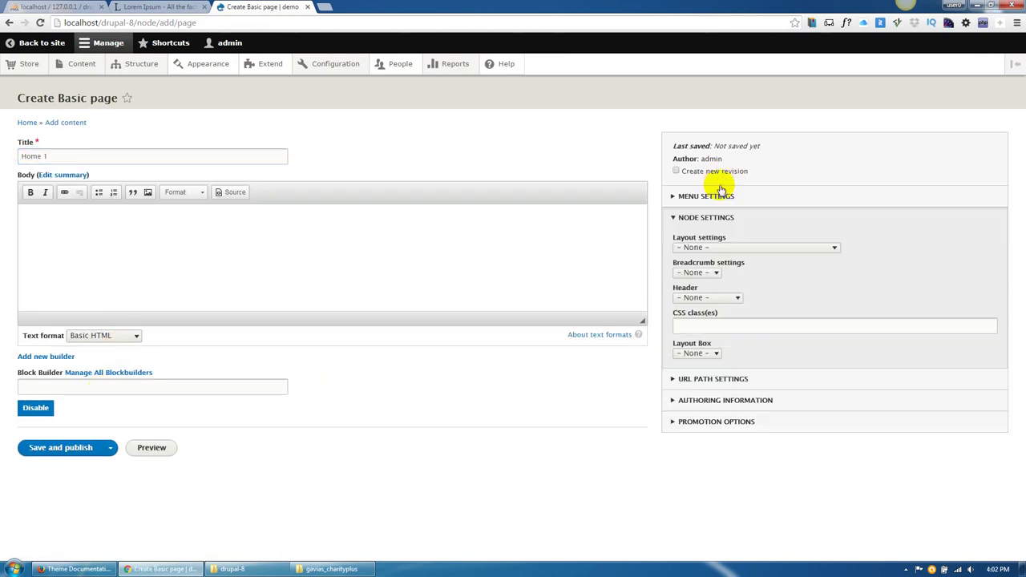
Set the page's layout to "Fullwith no sidebar (use for block builder)" and its CSS class to hidden-title, and publish it.
left_click(708, 248)
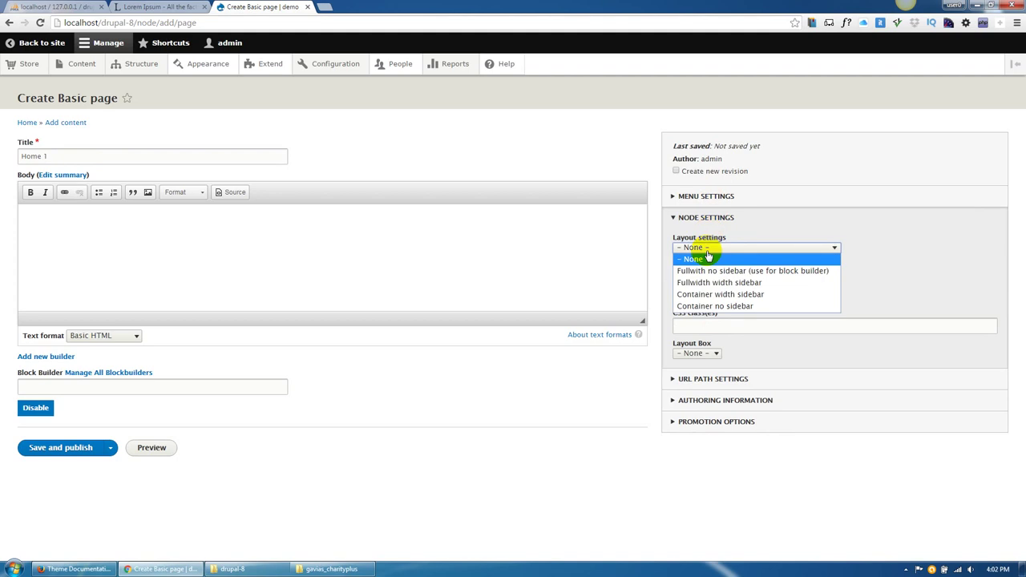
left_click(709, 271)
left_click(706, 328)
left_click(706, 329)
left_click(714, 342)
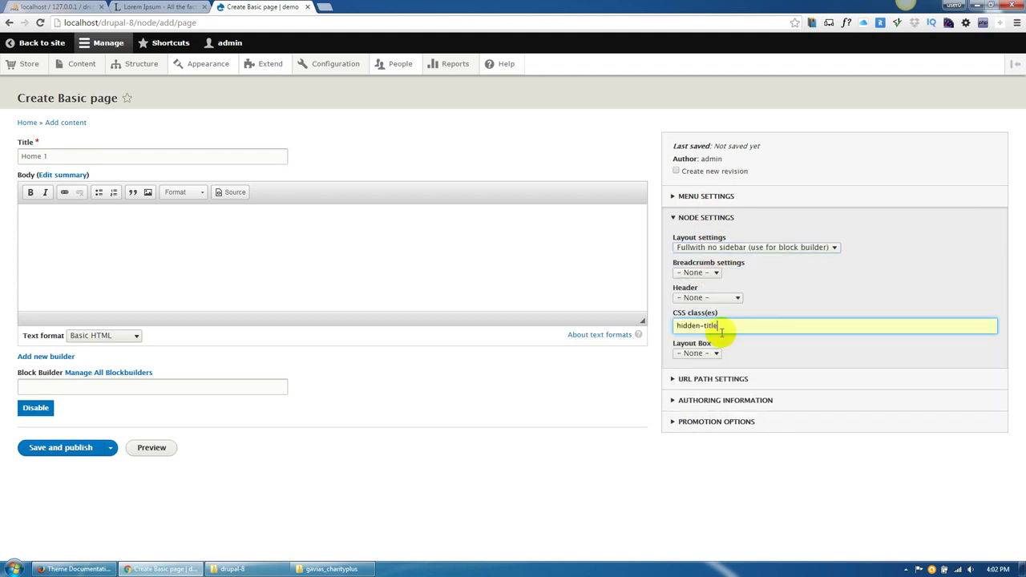
left_click(706, 300)
left_click(704, 298)
left_click(72, 450)
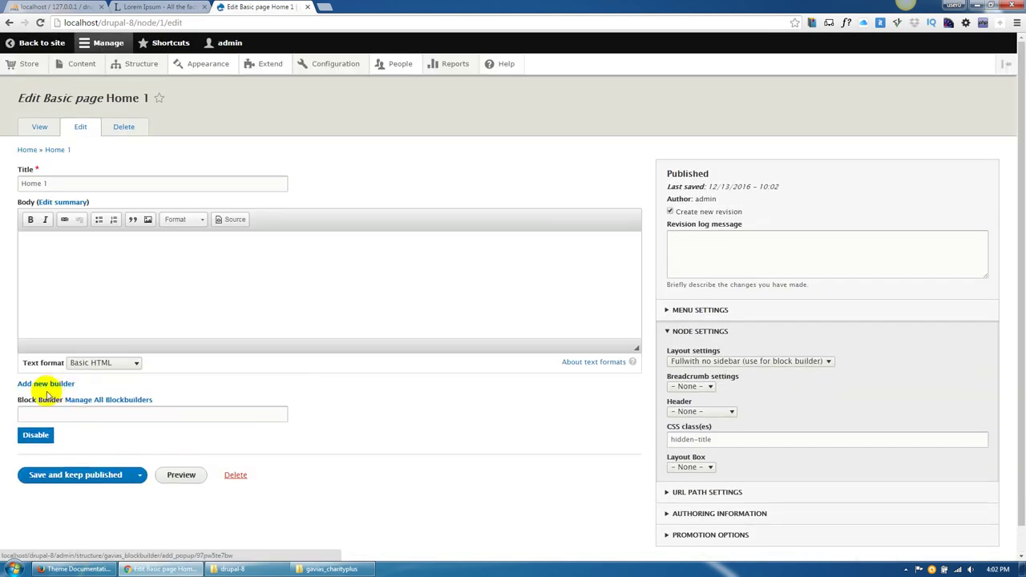
Reopen the page for editing, add a block builder titled "Home 1" with machine name home_1, and save the page.
left_click(46, 384)
left_click(238, 280)
type("Hom")
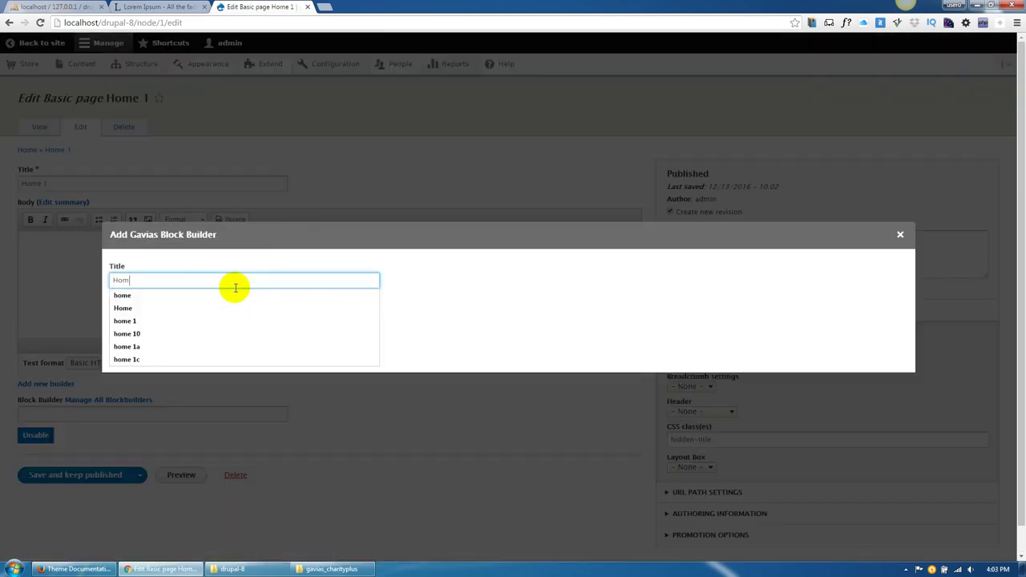
type("e 1")
key("Tab")
type("home_1")
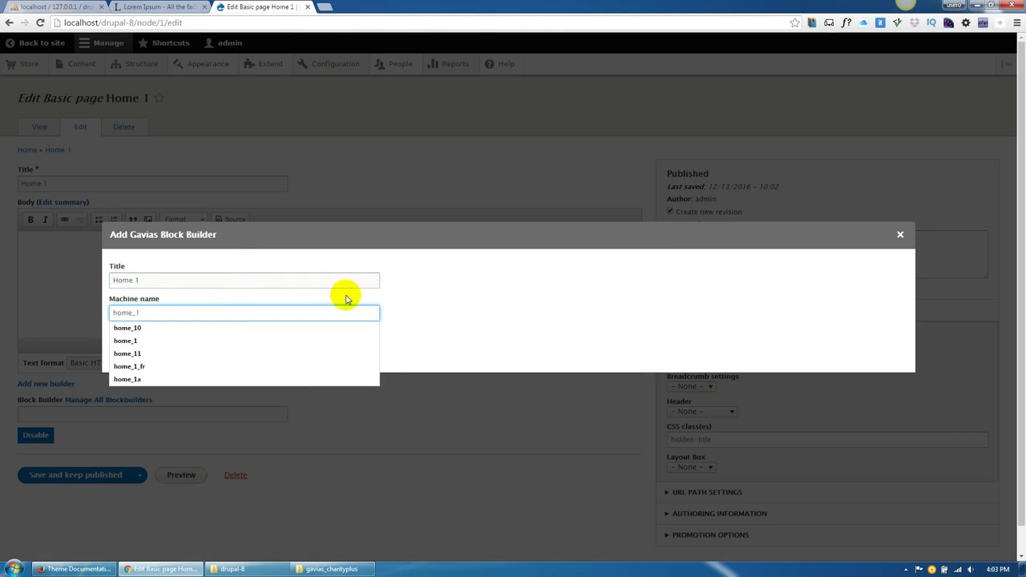
left_click(149, 355)
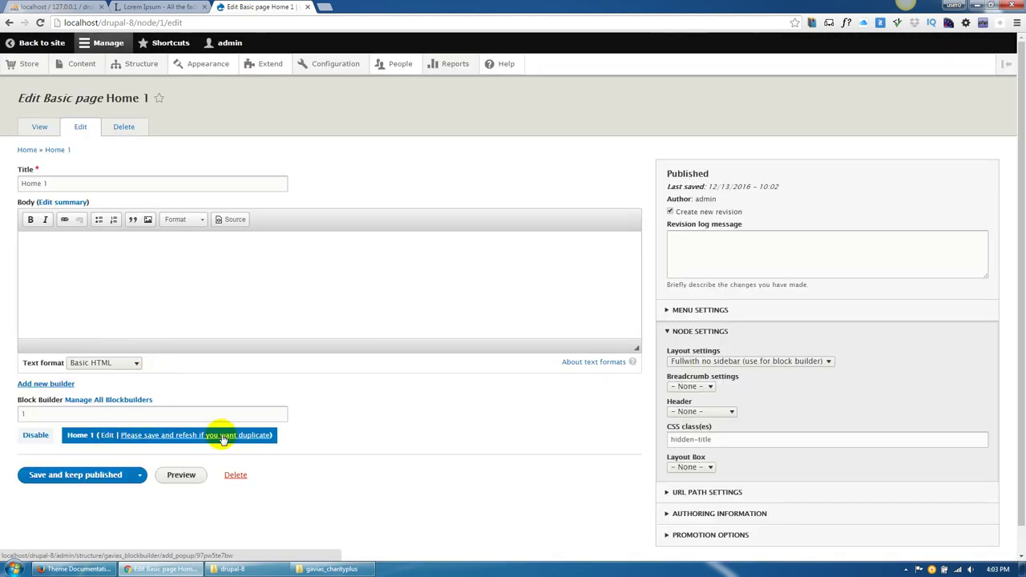
left_click(91, 479)
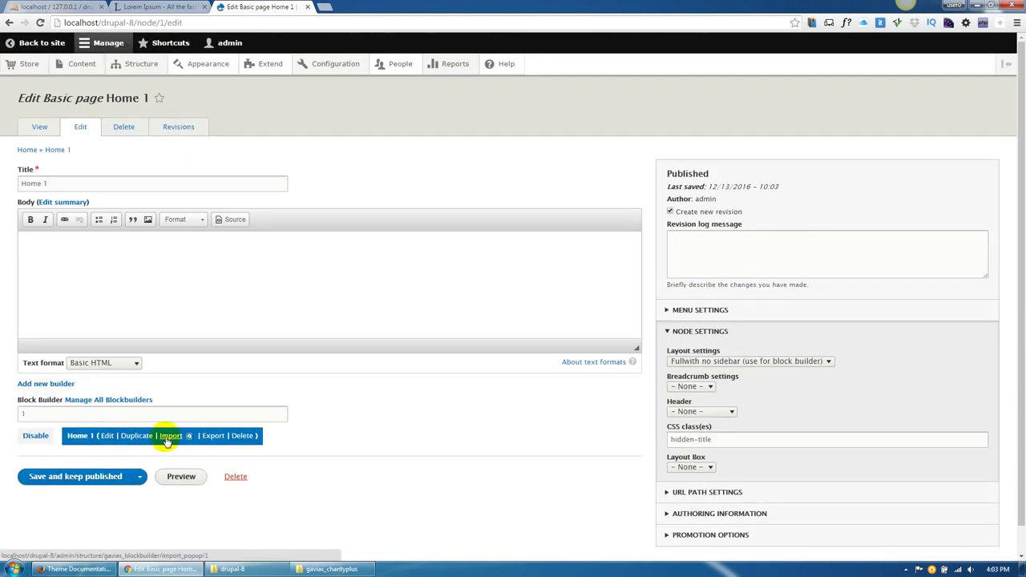
Start an import for the Home 1 builder and extract files_export_blockbuilder.zip from the gavias_charityplus_full folder in File Explorer.
left_click(167, 440)
left_click(328, 570)
left_click(189, 75)
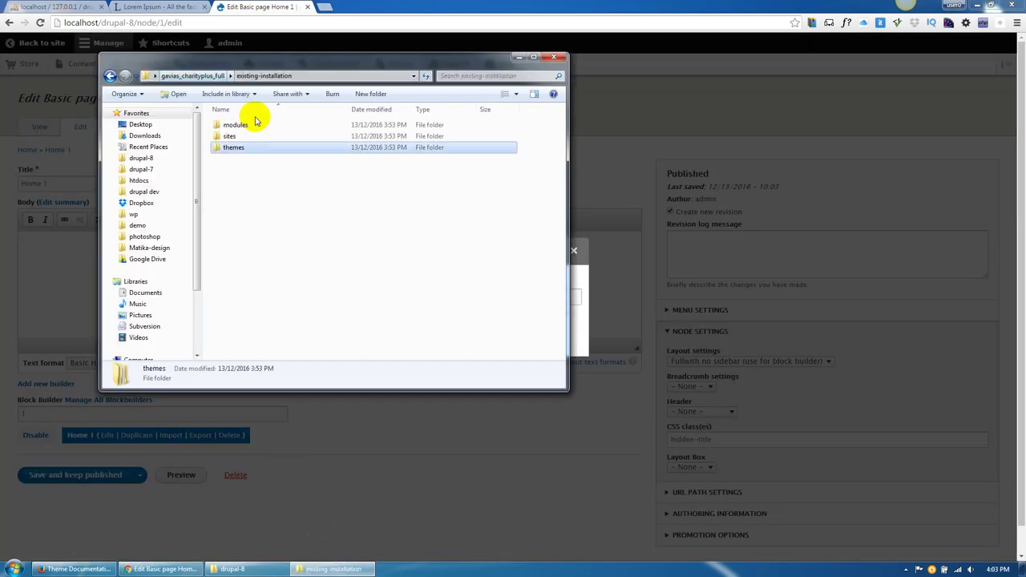
left_click(194, 76)
right_click(263, 171)
left_click(309, 222)
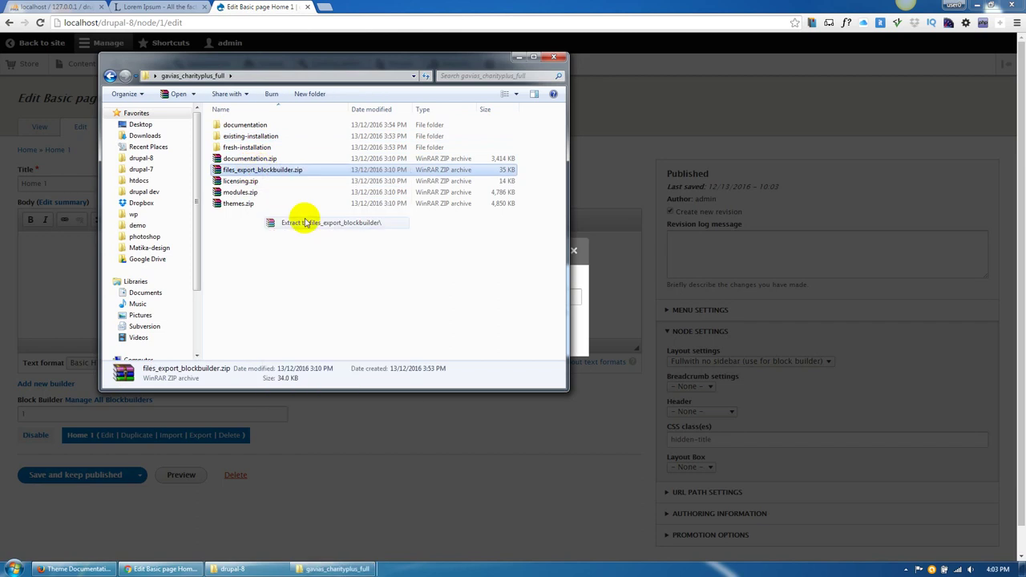
double_click(268, 146)
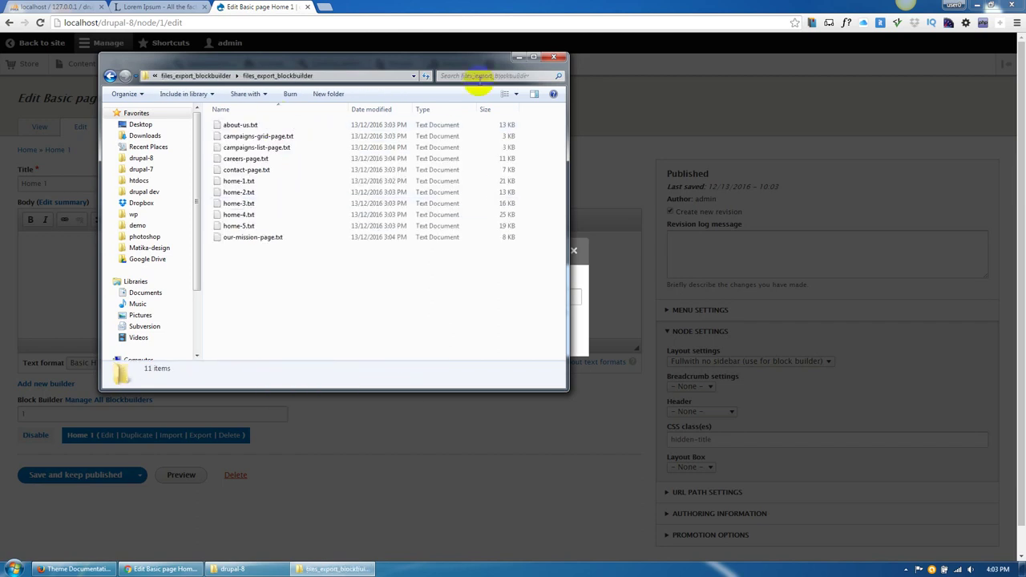
left_click(519, 57)
Import home-1.txt from the extracted files_export_blockbuilder folder into the Home 1 builder and save the page.
left_click(451, 296)
left_click(393, 203)
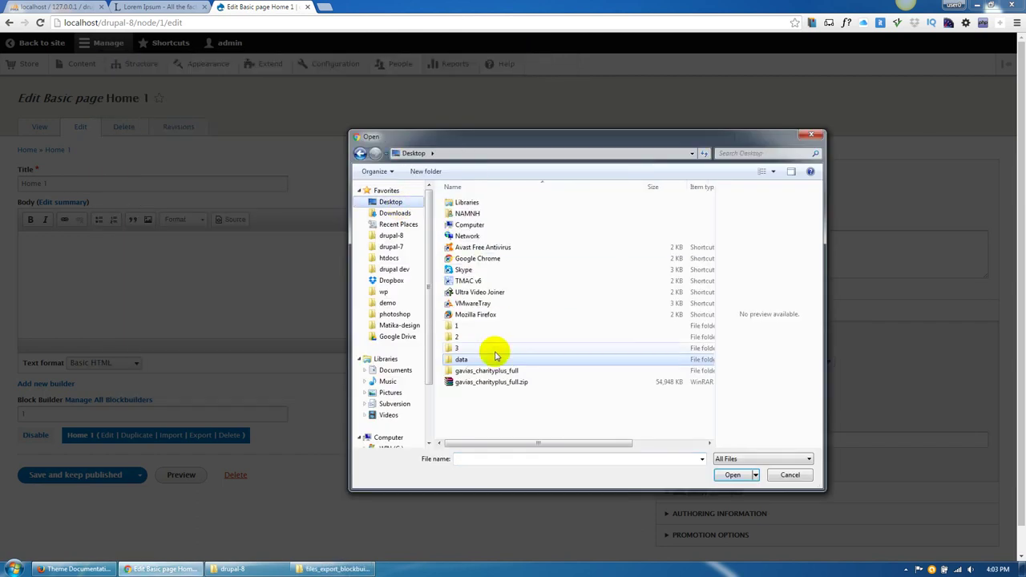
double_click(458, 357)
double_click(475, 236)
double_click(485, 203)
double_click(473, 293)
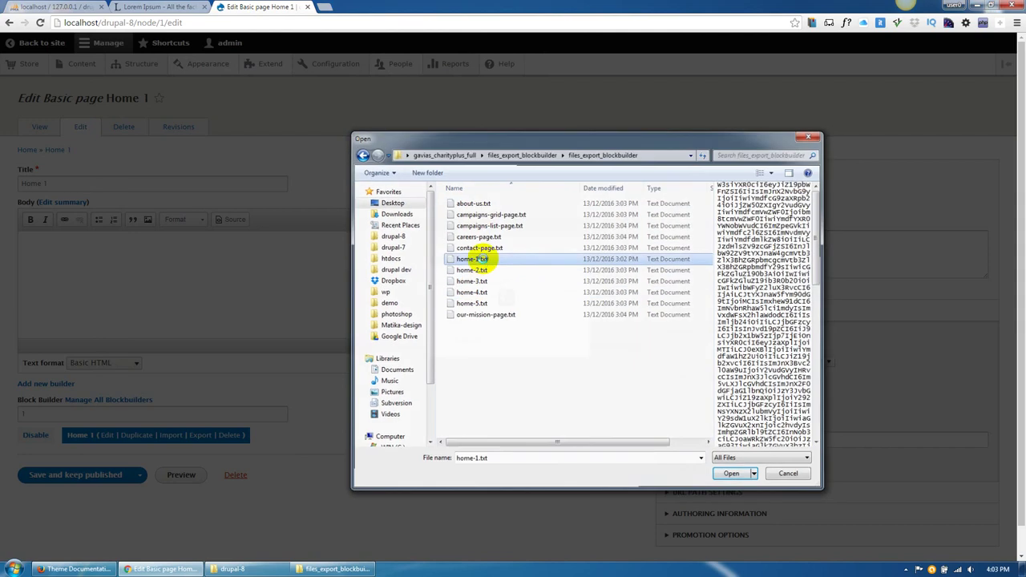
left_click(470, 342)
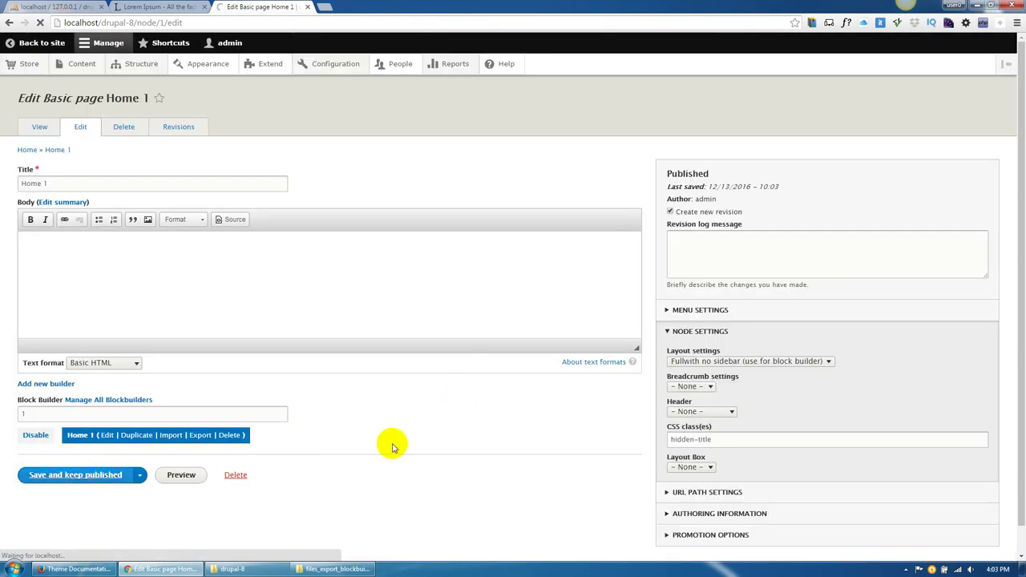
Examine the Home 1 page and the rows of its block builder layout, and close the builder without editing it.
scroll(393, 445, "down", 10)
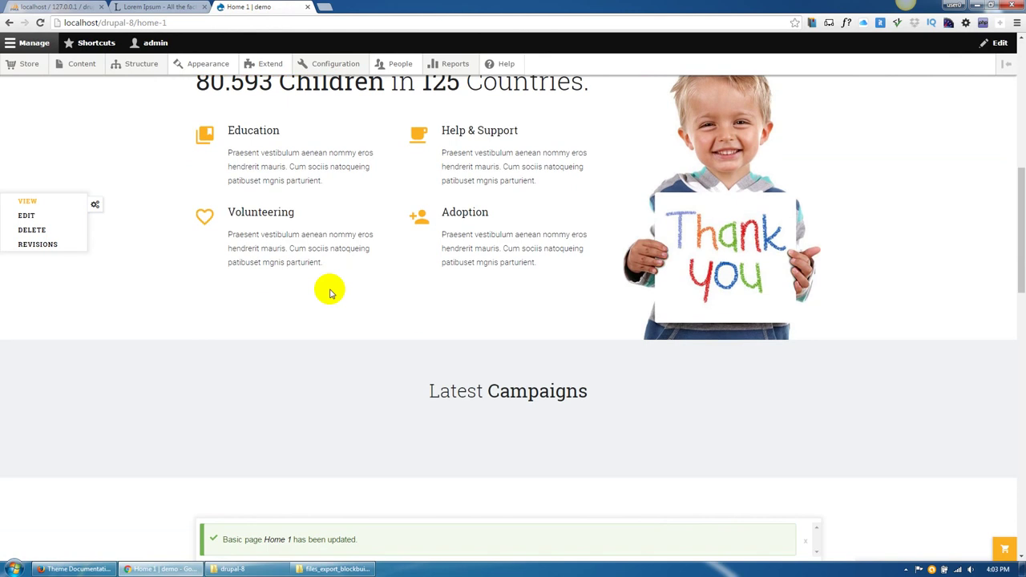
scroll(401, 408, "down", 10)
scroll(401, 408, "up", 12)
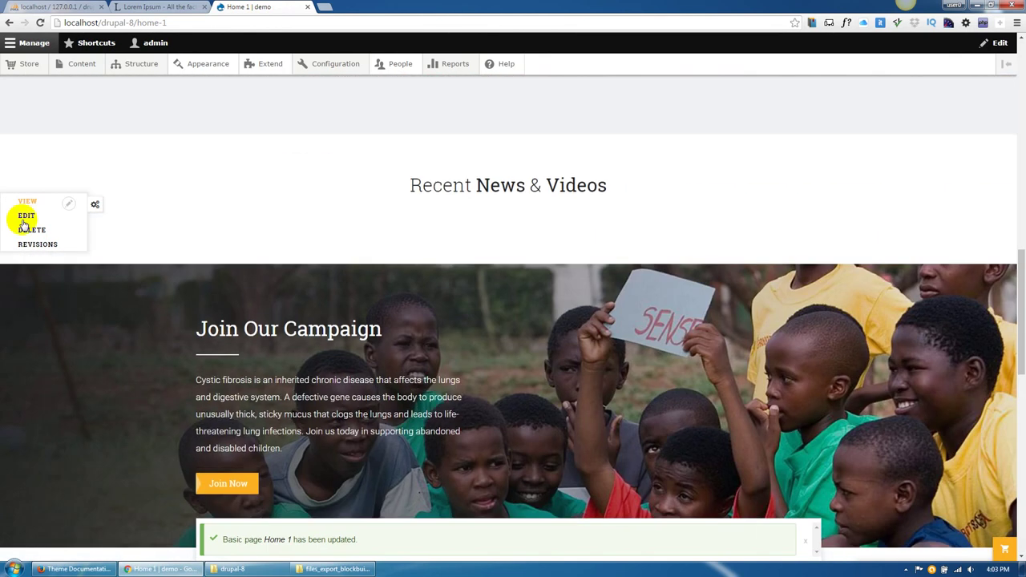
left_click(27, 216)
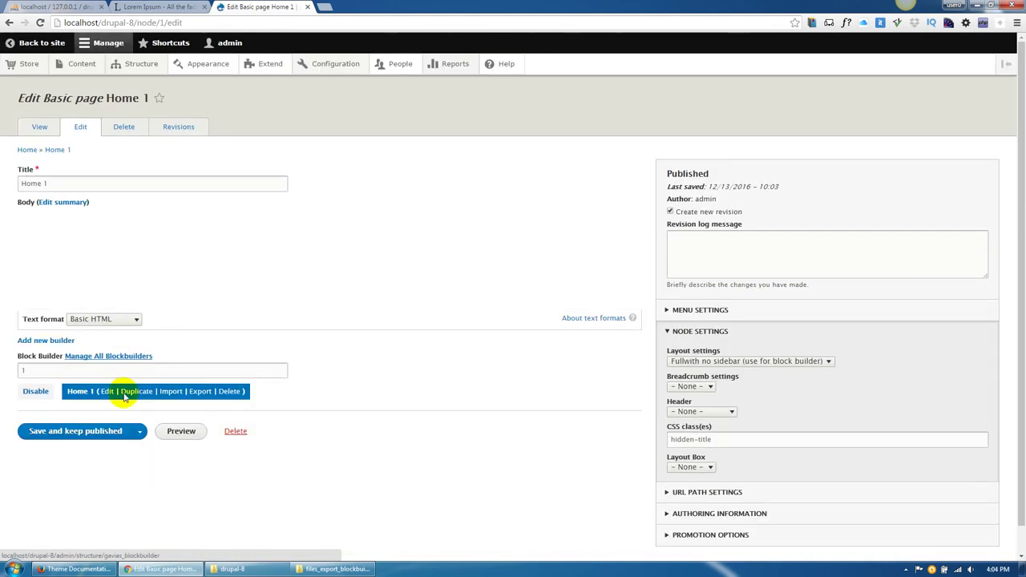
left_click(107, 434)
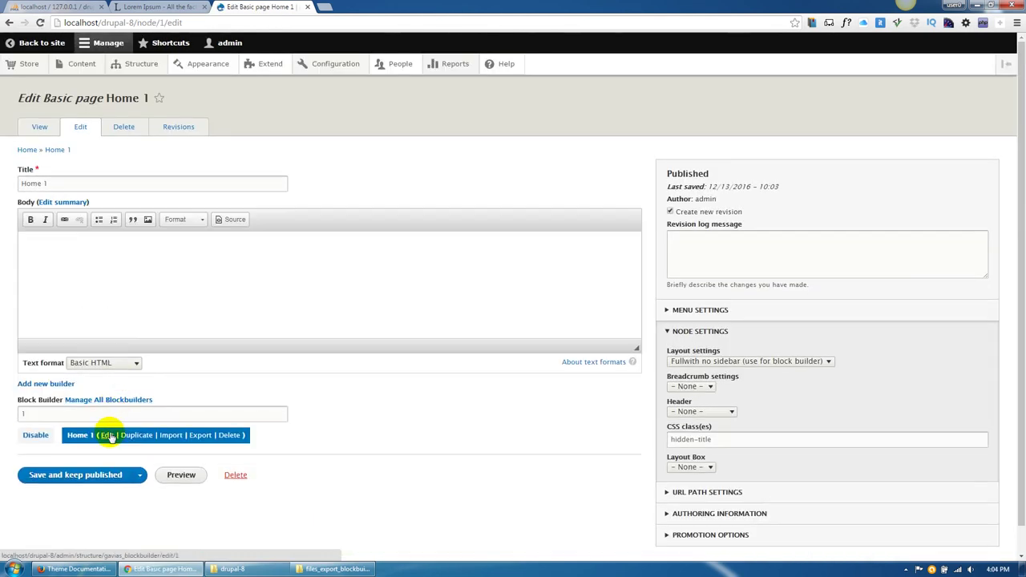
scroll(505, 461, "down", 10)
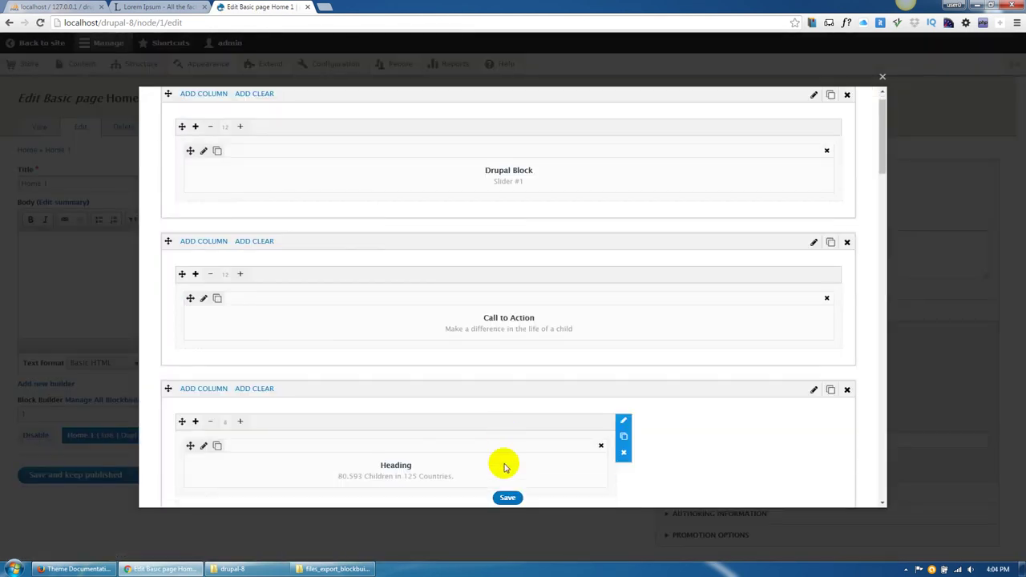
scroll(506, 464, "down", 3)
scroll(506, 462, "up", 15)
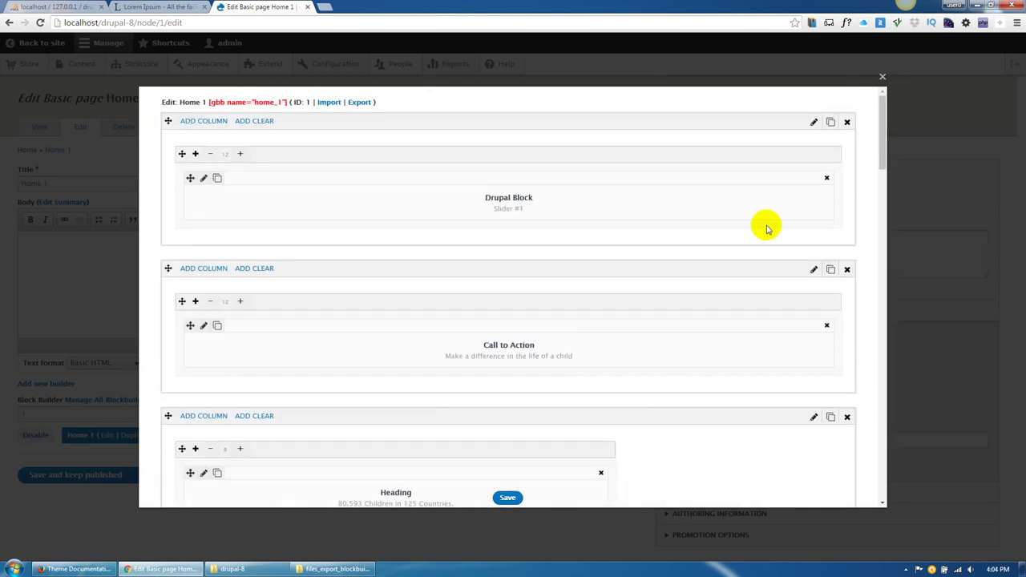
left_click(883, 76)
Open the Gavias Block Builder list in a new browser tab and open the Home 1 builder for editing.
mouse_move(134, 74)
left_click(146, 234)
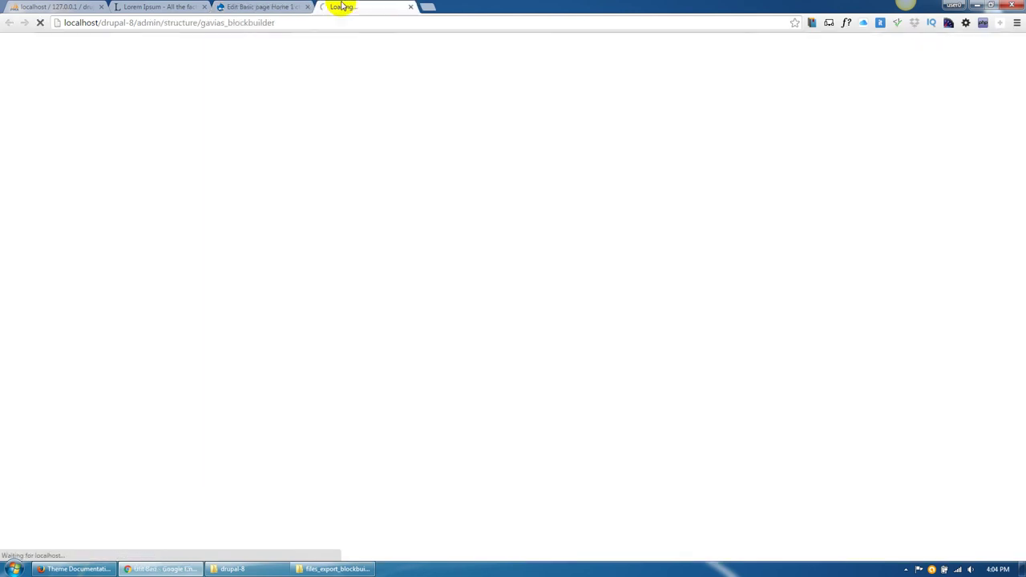
left_click(575, 193)
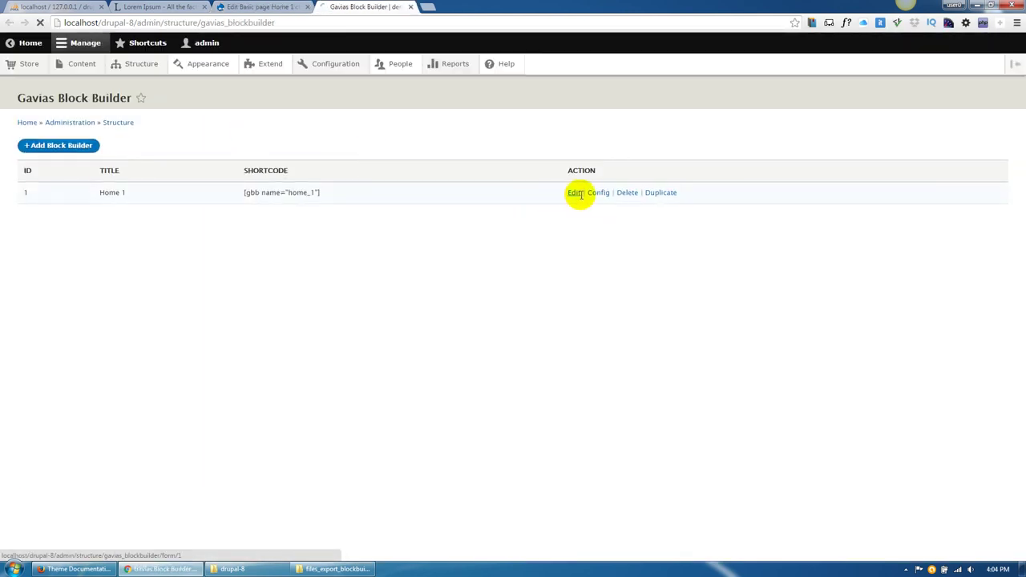
Close the Gavias Block Builder tab and examine the rendered sections of the Home 1 page.
left_click(12, 23)
left_click(576, 194)
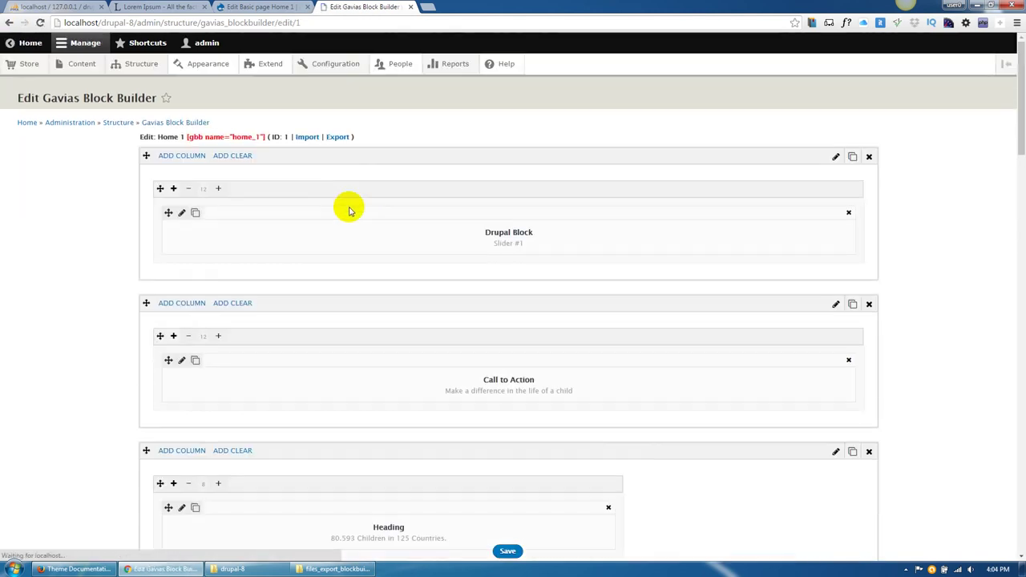
left_click(260, 6)
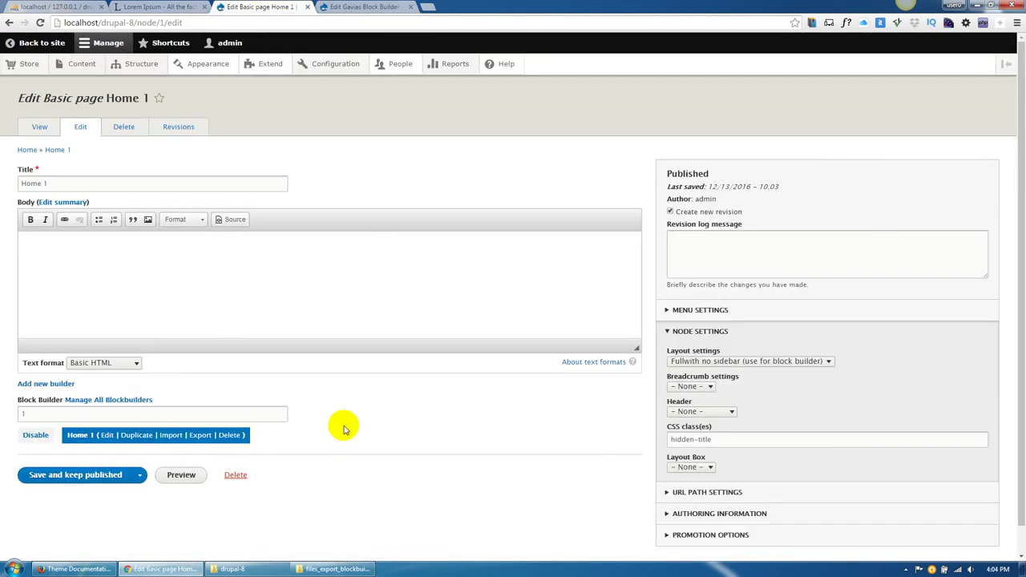
left_click(40, 133)
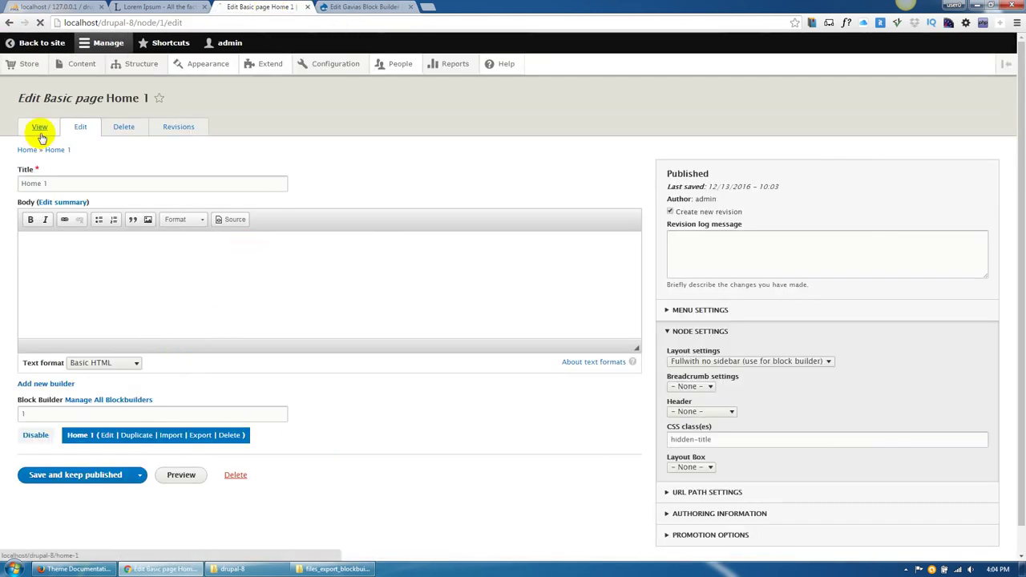
left_click(409, 8)
scroll(394, 144, "down", 10)
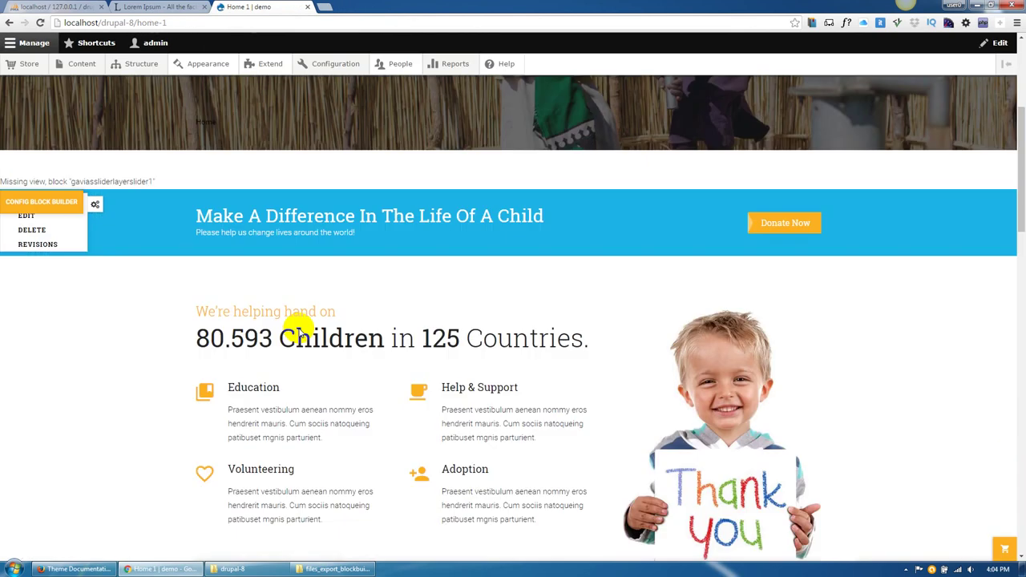
scroll(462, 342, "down", 6)
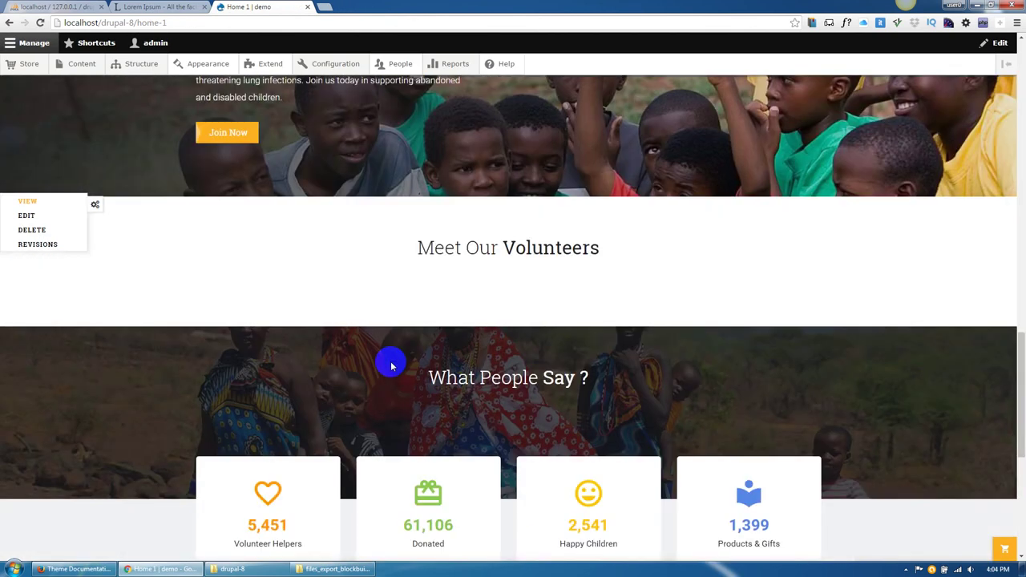
scroll(414, 323, "up", 7)
Open the content overview in a new browser tab and open the form for creating a Campaign.
middle_click(80, 65)
left_click(332, 7)
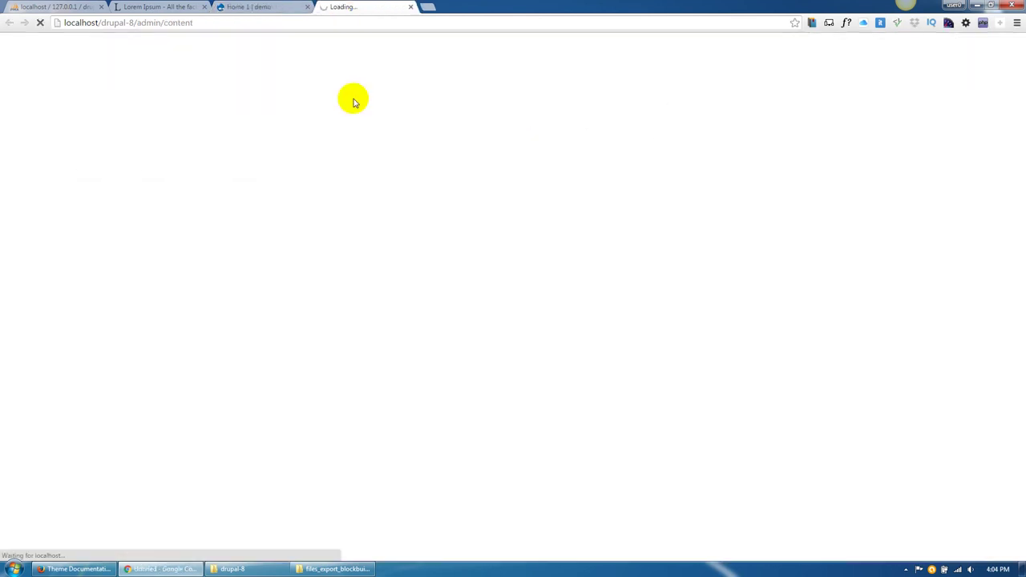
left_click(54, 175)
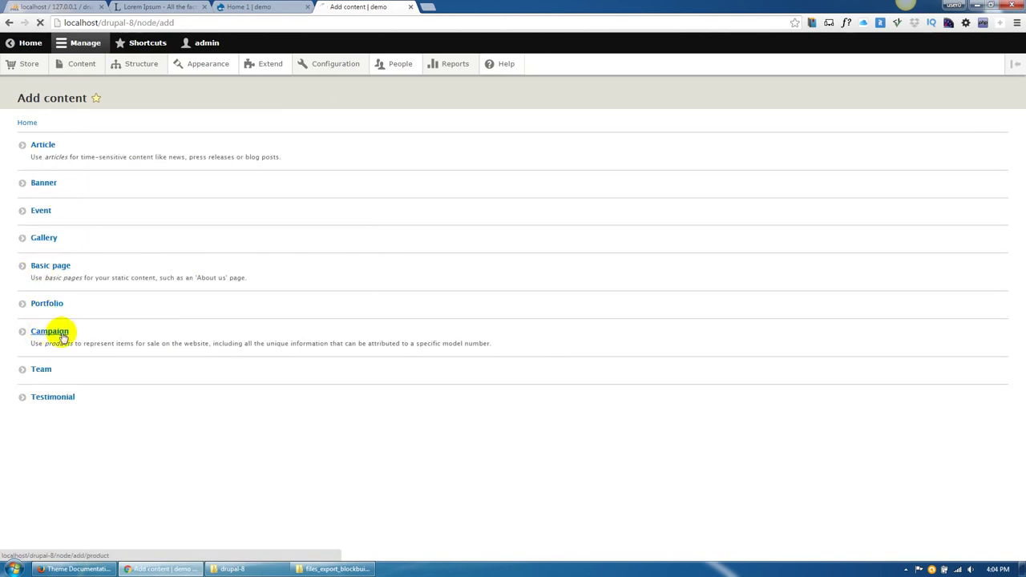
Enable the SKU field between Catalog and Comments in the Product content type's form display and save the settings.
mouse_move(149, 76)
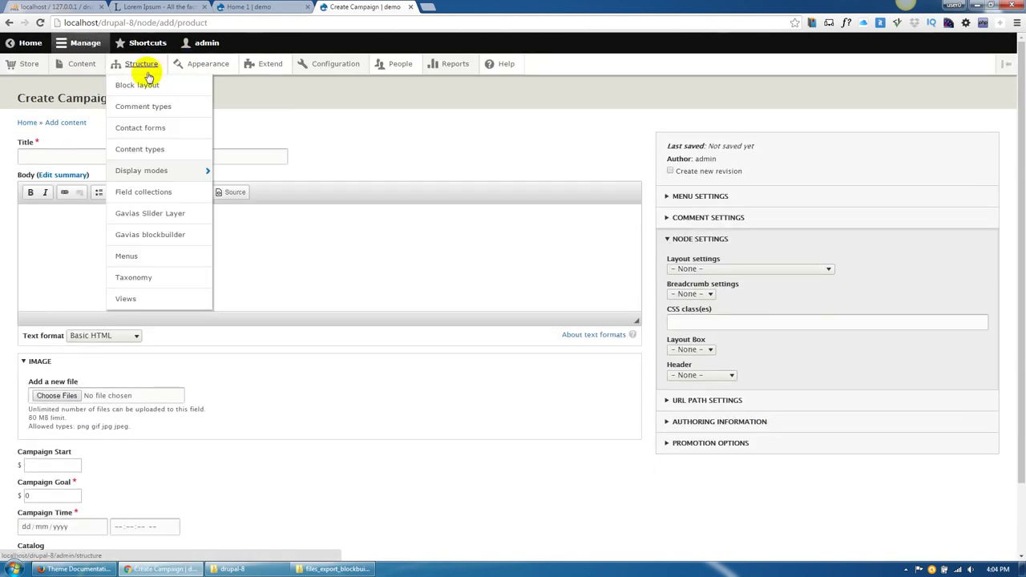
left_click(157, 151)
left_click(889, 270)
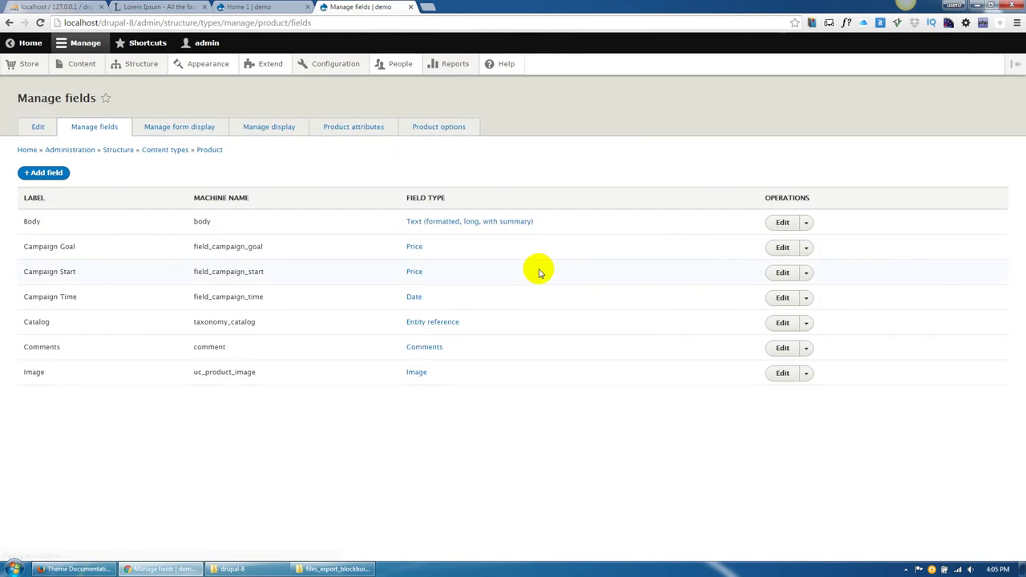
left_click(178, 129)
scroll(325, 381, "down", 10)
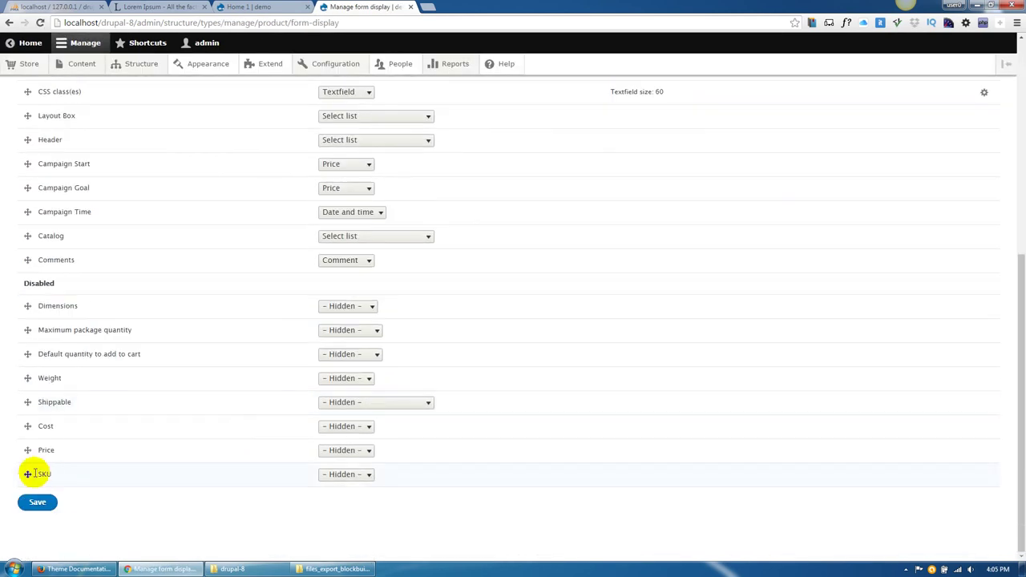
left_click_drag(27, 474, 47, 270)
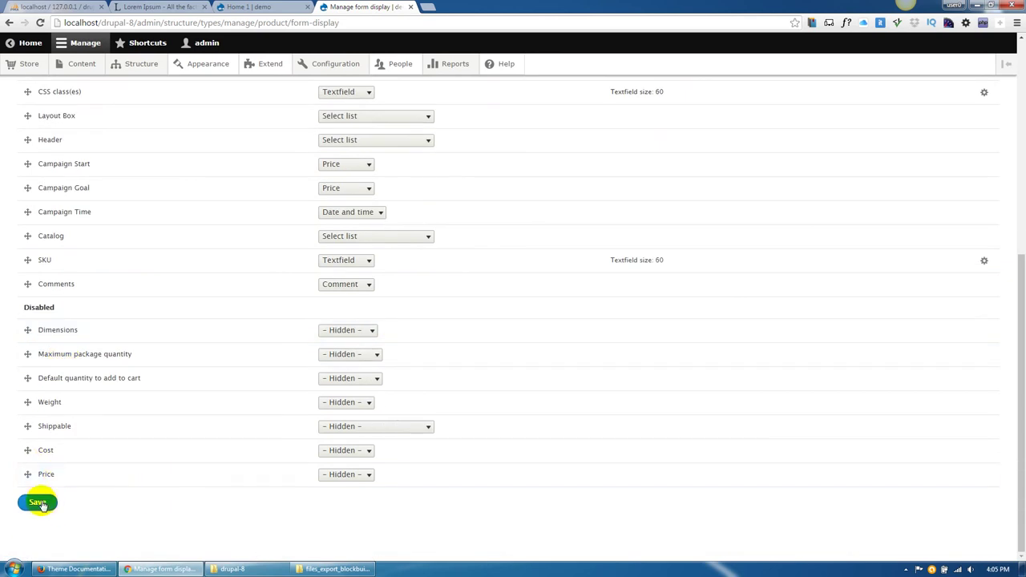
left_click(38, 503)
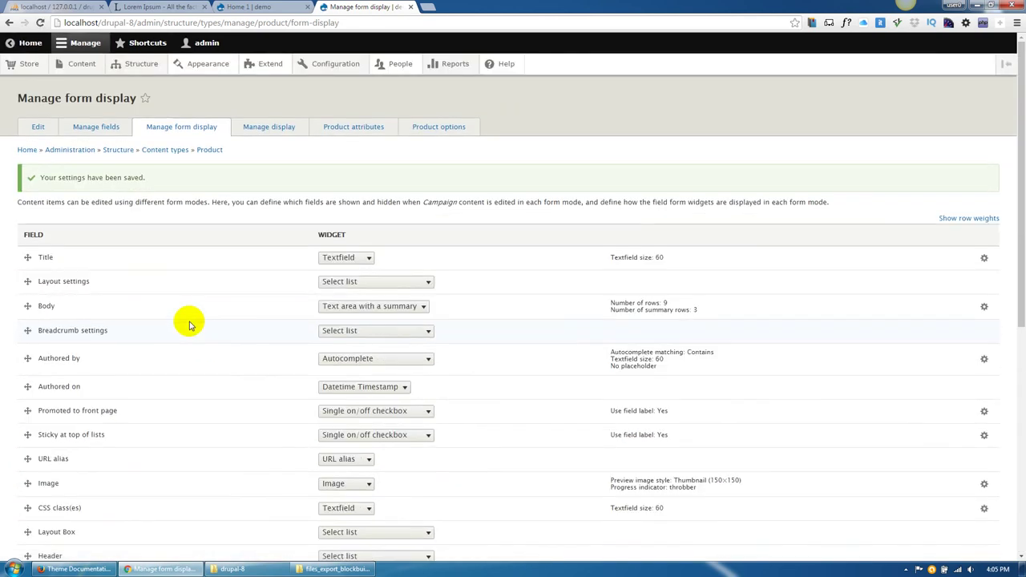
mouse_move(142, 64)
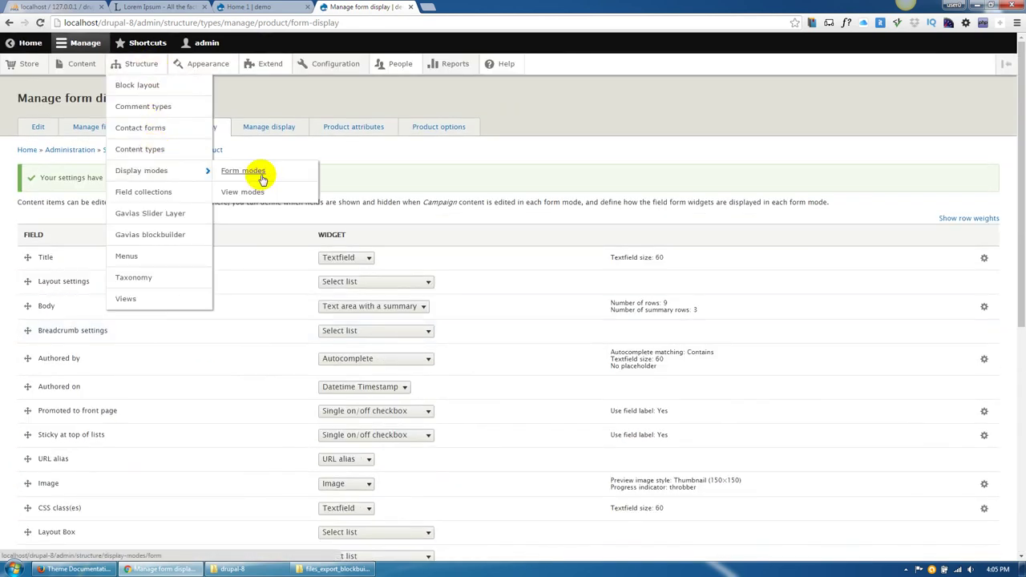
scroll(93, 351, "down", 2)
scroll(142, 96, "up", 1)
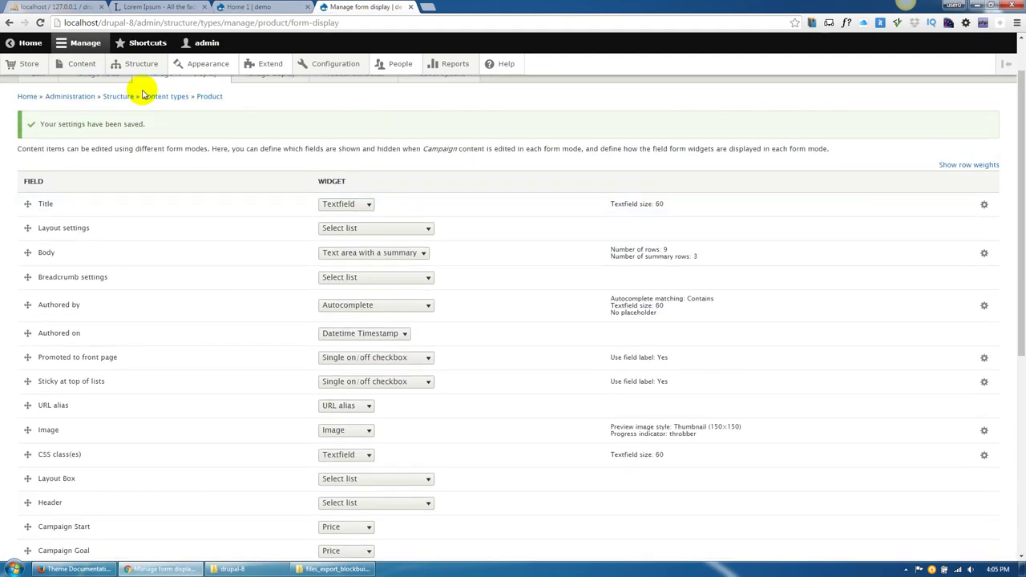
Start a new Campaign and title it "Sed ut perspiciatis unde" with text from the Lorem Ipsum page.
left_click(84, 65)
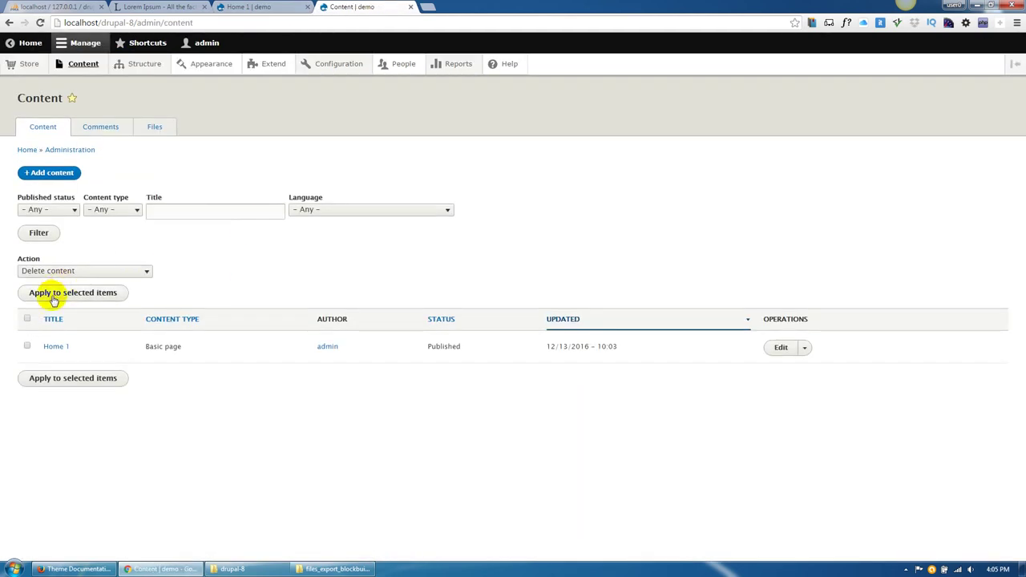
left_click(62, 178)
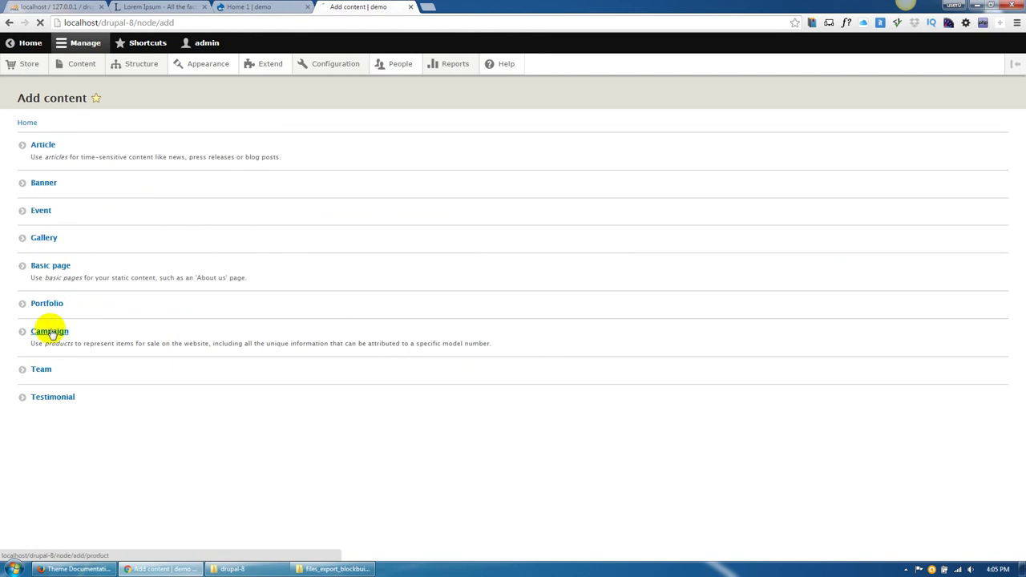
left_click(98, 161)
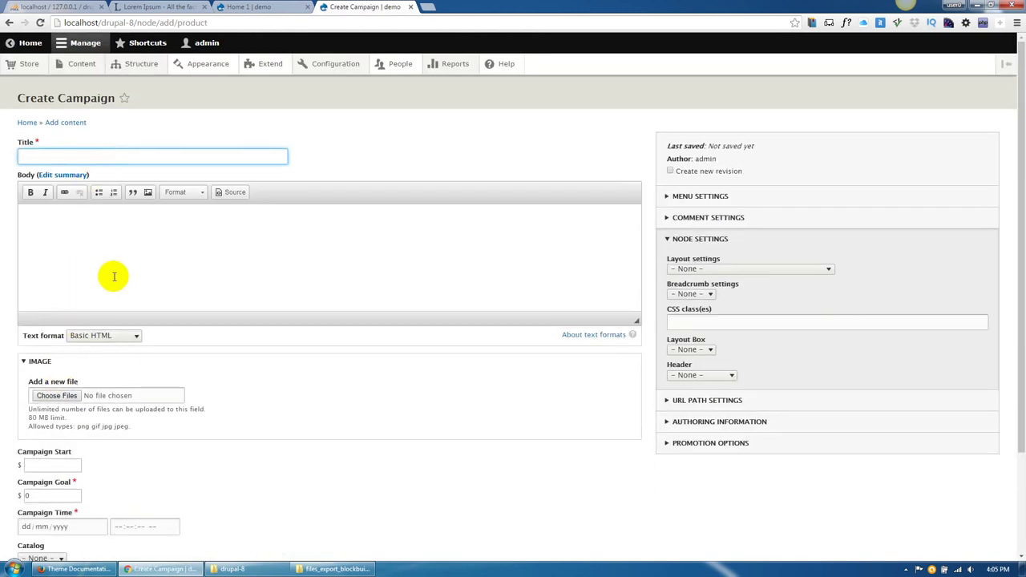
left_click(184, 6)
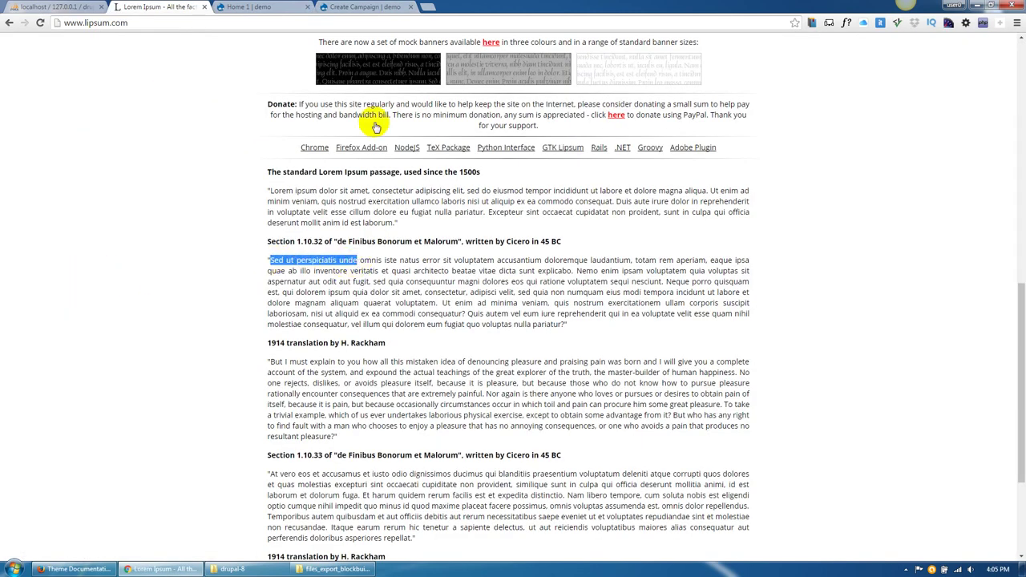
left_click(363, 6)
type("Sed ut perspiciatis unde")
Fill the campaign body with the Lorem Ipsum passage from "Sed ut perspiciatis" to "architecto beatae" and set its text format to Full HTML.
left_click(161, 6)
left_click_drag(267, 261, 484, 272)
key("ctrl+4")
left_click(128, 335)
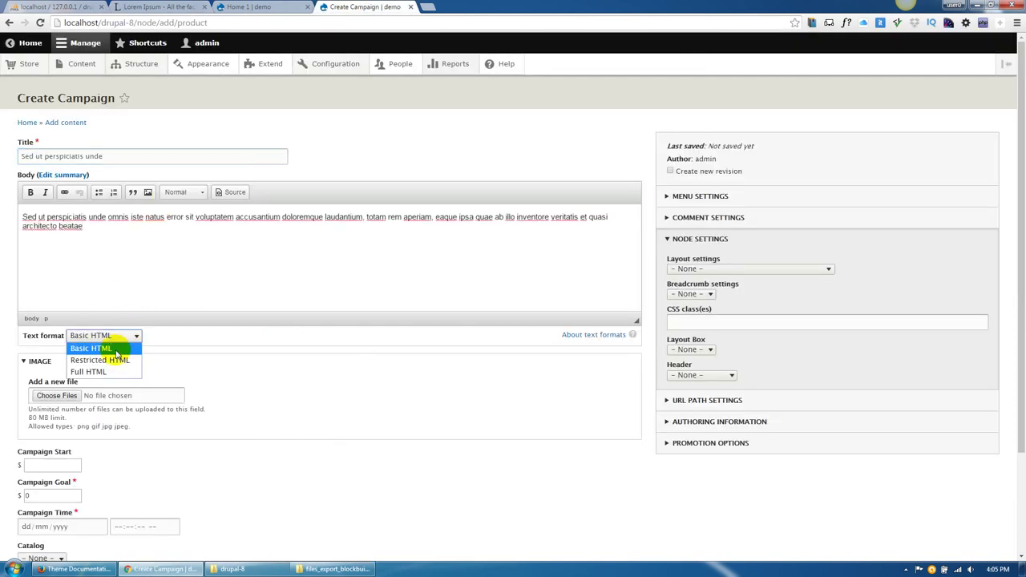
left_click(128, 371)
Upload C_01.jpg from the Desktop's data/Campaign folder as the campaign image with the alternative text "alt".
left_click(56, 342)
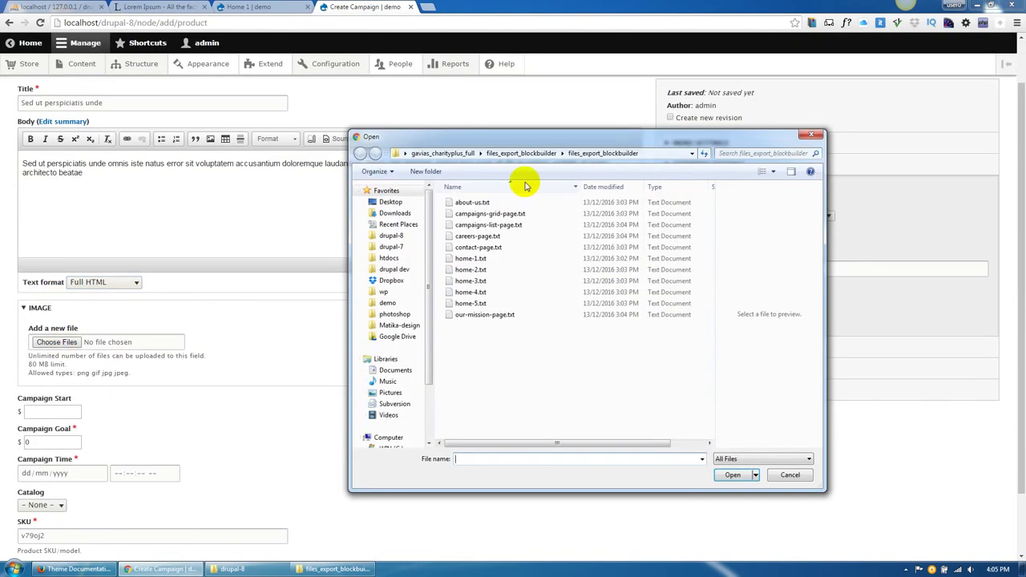
left_click(393, 203)
double_click(466, 286)
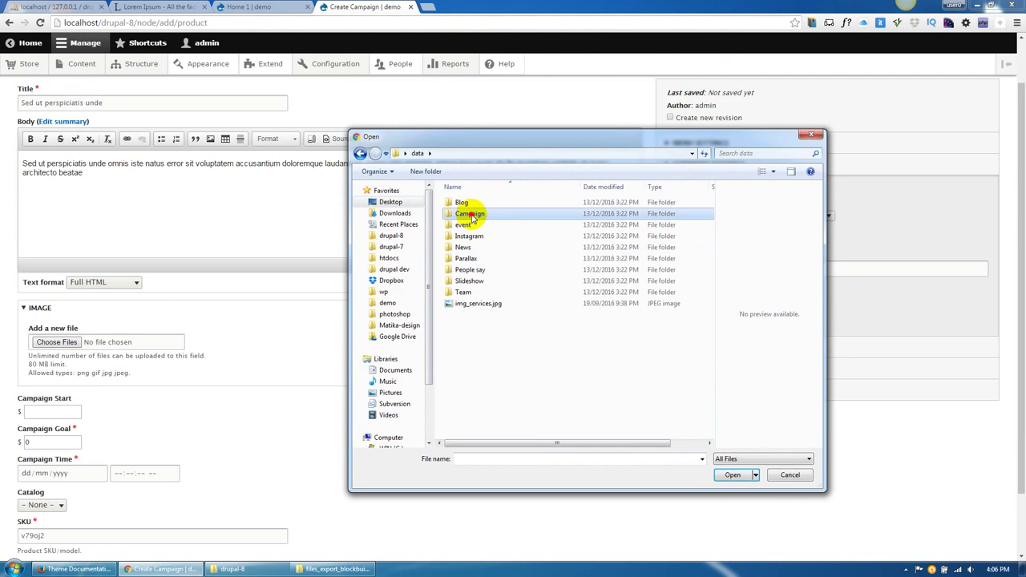
double_click(470, 213)
double_click(538, 221)
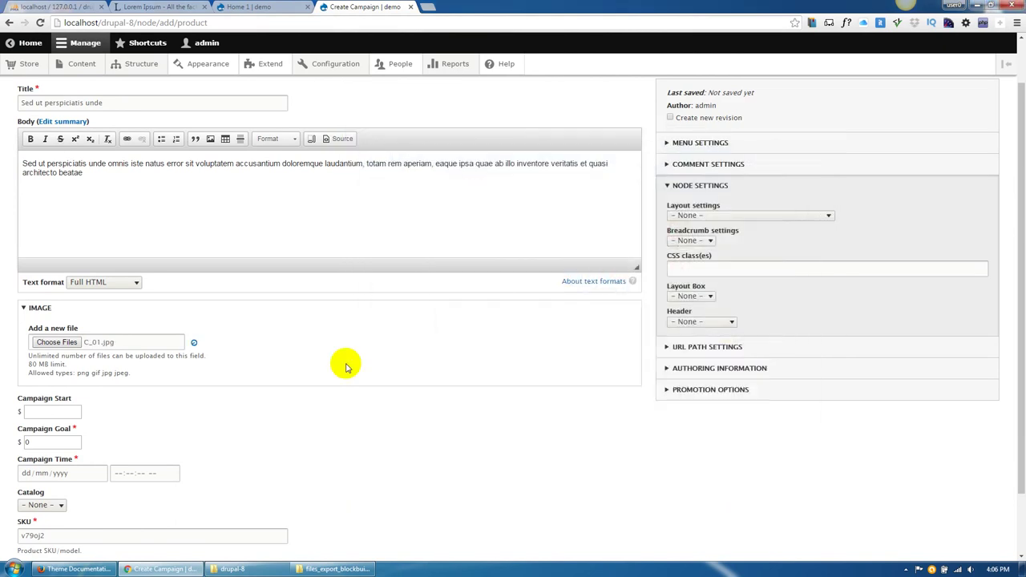
scroll(137, 291, "down", 2)
left_click(137, 291)
type("alt")
Set Campaign Start to 100, Campaign Goal to 1000 and Campaign Time to 24/12/2016 12:00:00 AM, and save and publish the campaign.
scroll(135, 295, "down", 1)
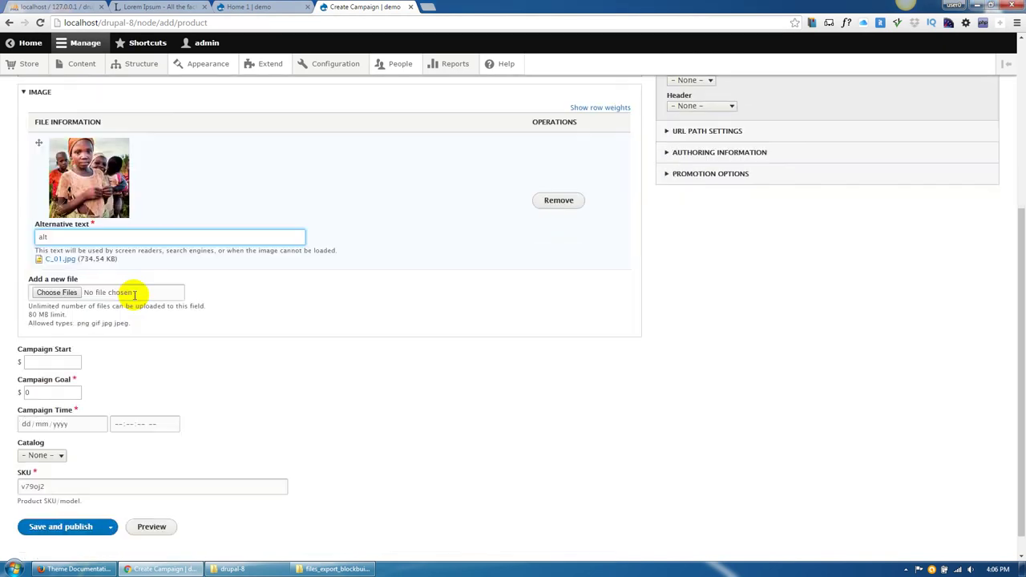
scroll(104, 317, "down", 1)
left_click(76, 339)
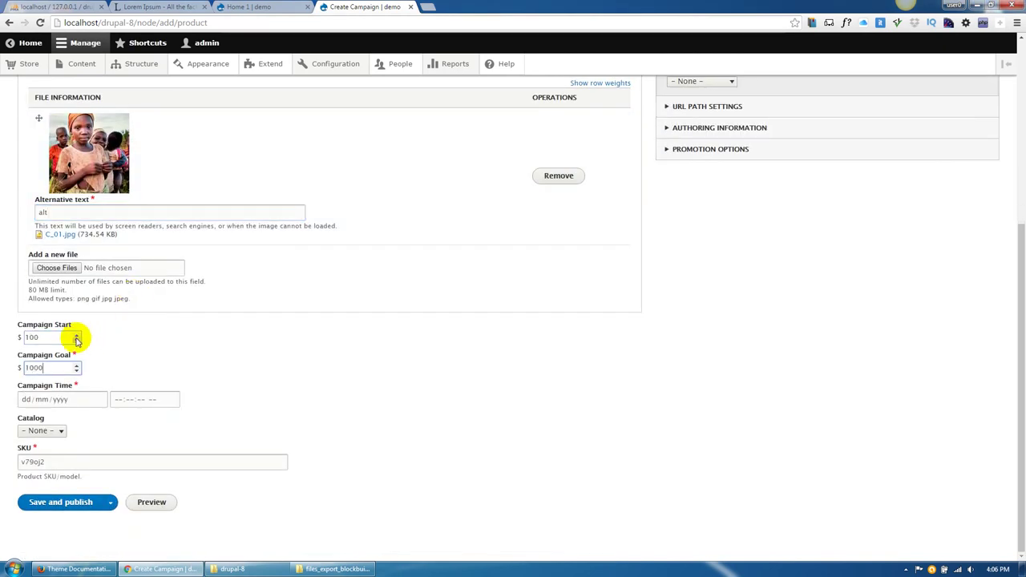
left_click(25, 399)
left_click(100, 400)
left_click(125, 485)
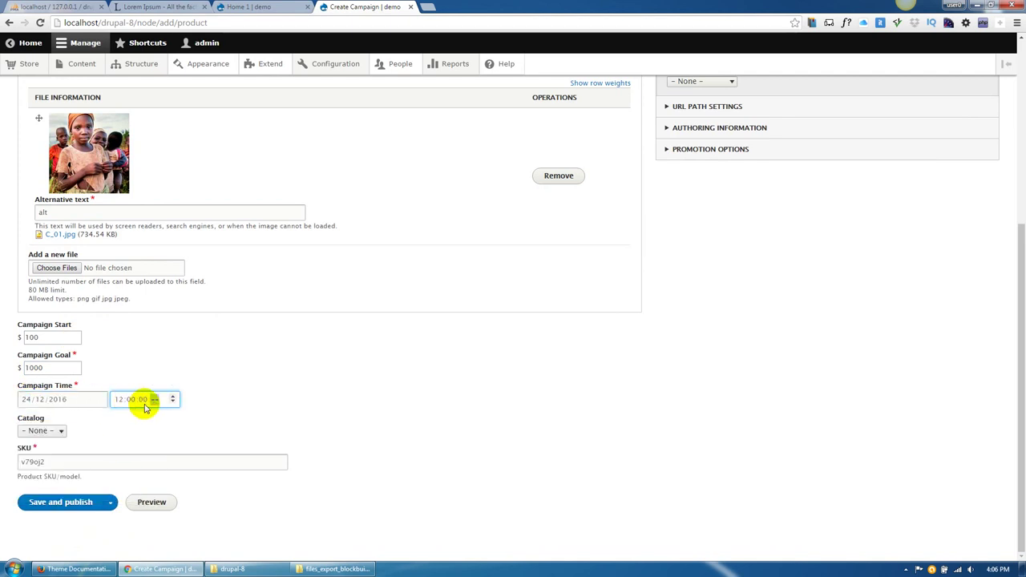
left_click(131, 445)
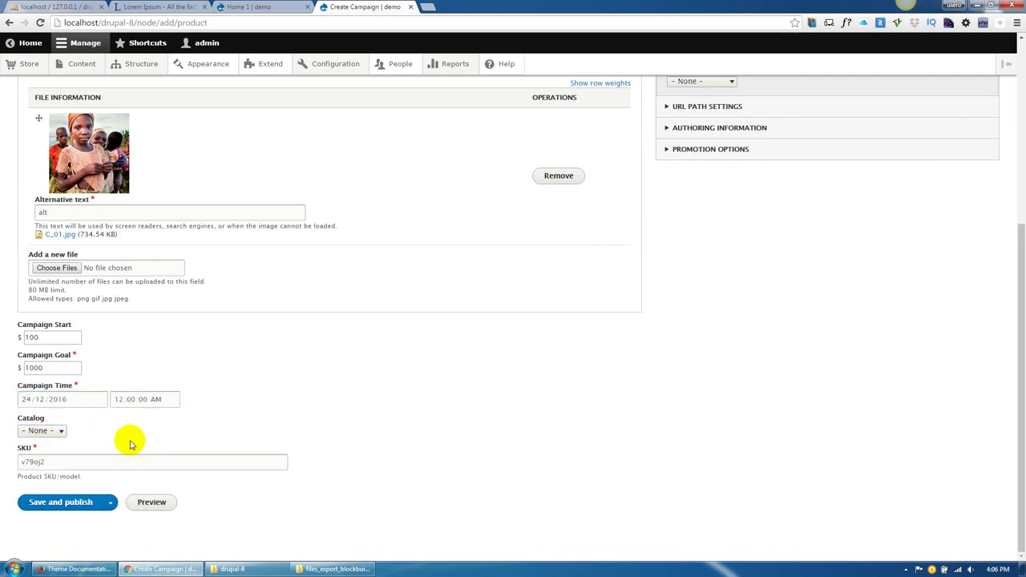
left_click(73, 501)
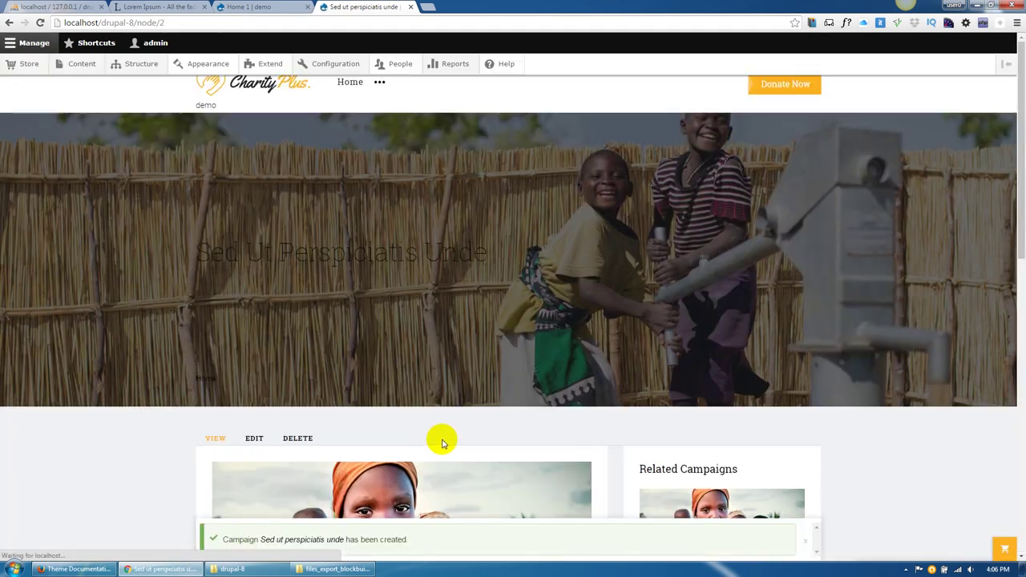
Examine the published campaign page and check the Latest Campaigns section on the reloaded Home 1 page.
scroll(401, 417, "down", 6)
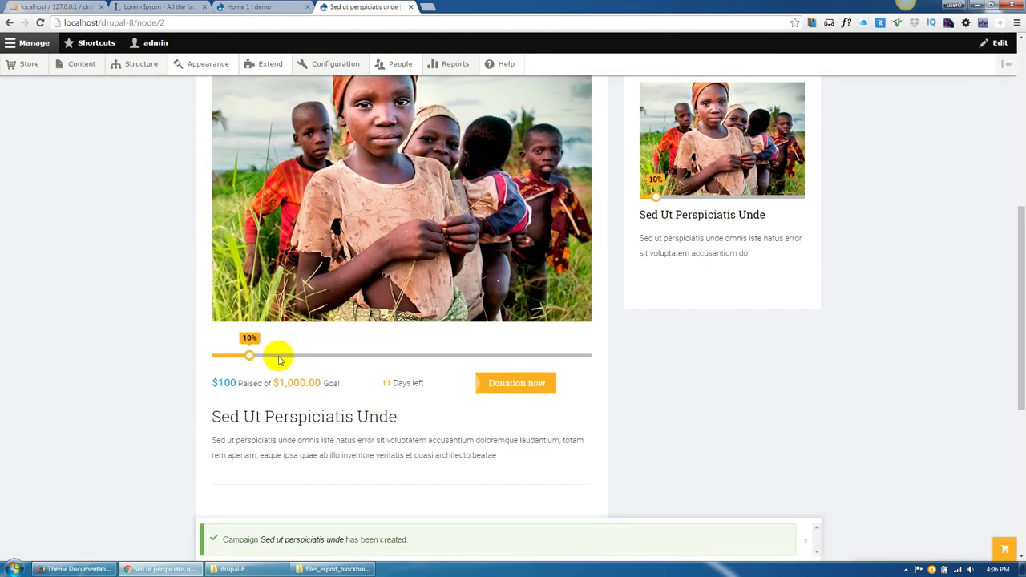
scroll(722, 481, "down", 2)
scroll(671, 451, "up", 8)
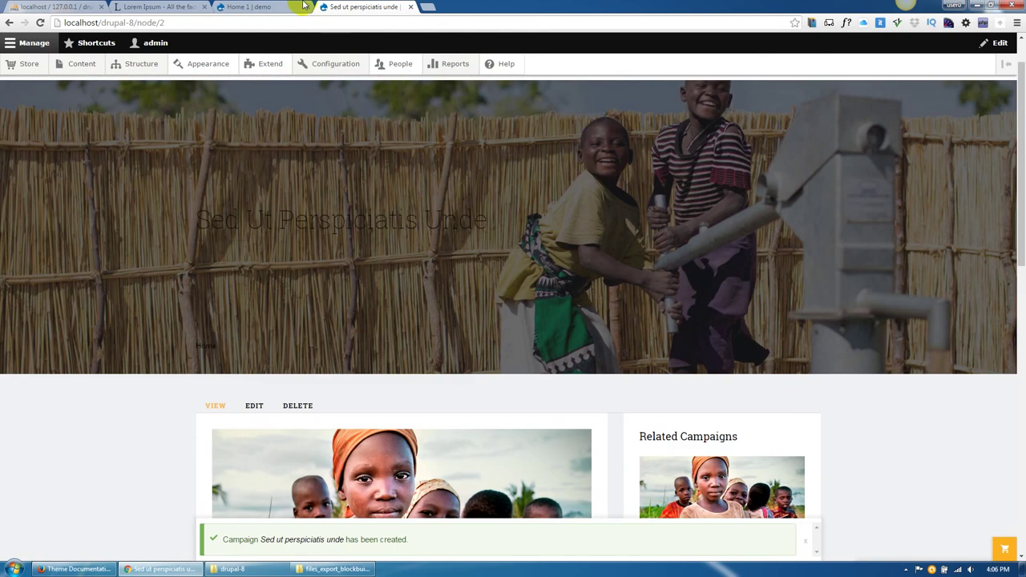
left_click(265, 6)
scroll(233, 265, "up", 3)
key("F5")
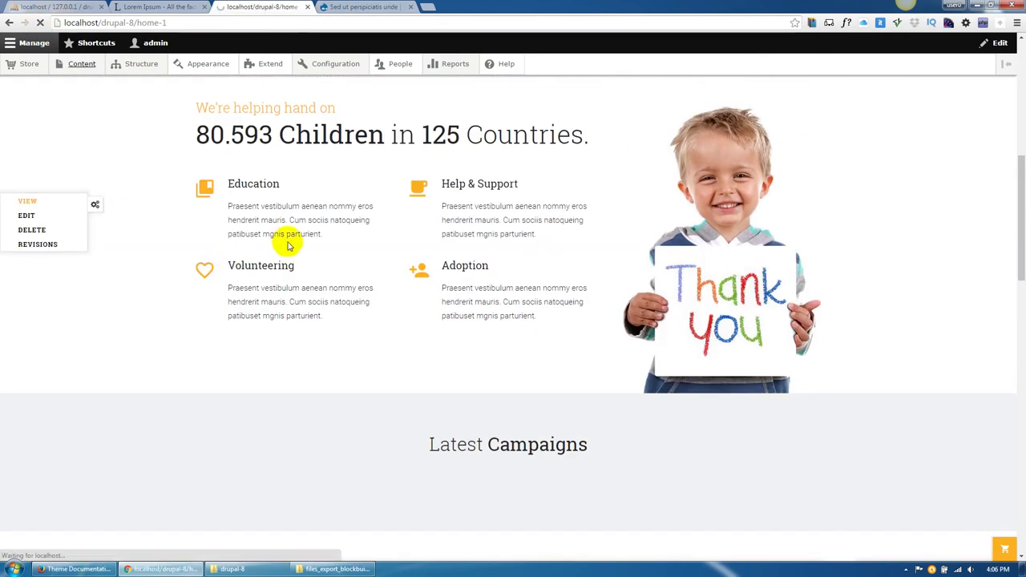
scroll(264, 257, "down", 3)
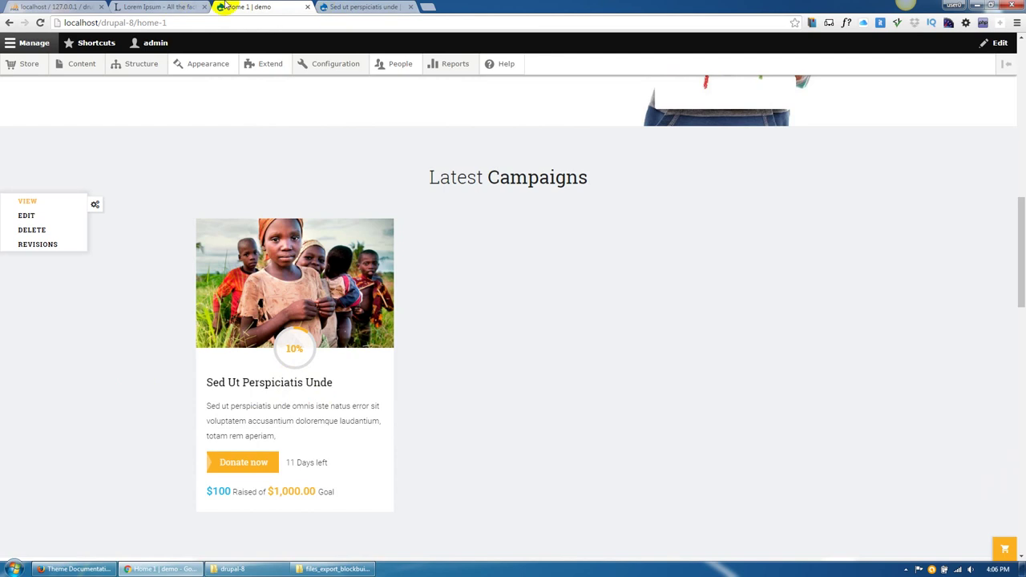
Start another Campaign and title it "Nemo enim ipsam voluptatem" with text copied from the Lorem Ipsum page.
left_click(329, 5)
left_click(71, 64)
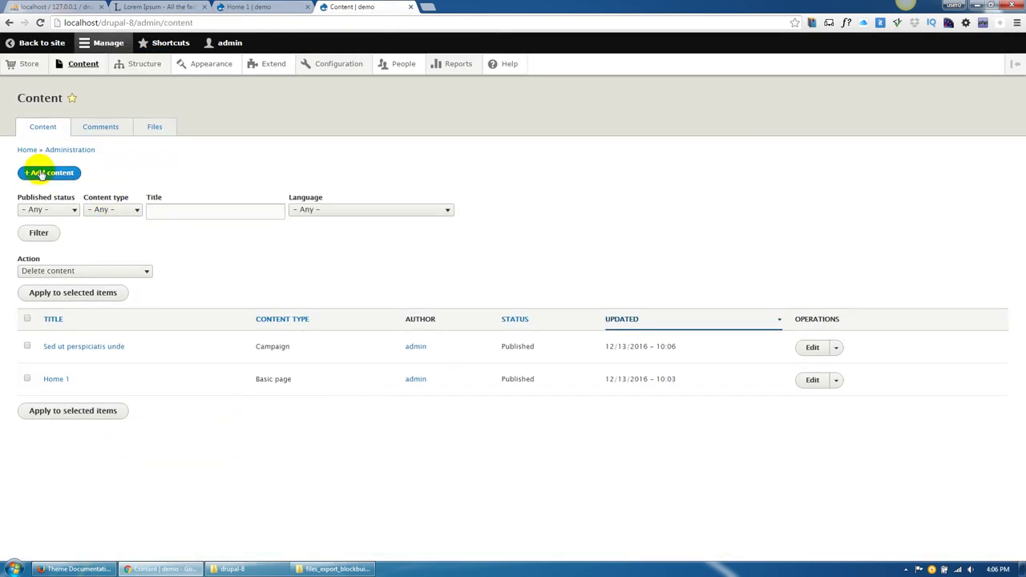
left_click(45, 171)
left_click(160, 7)
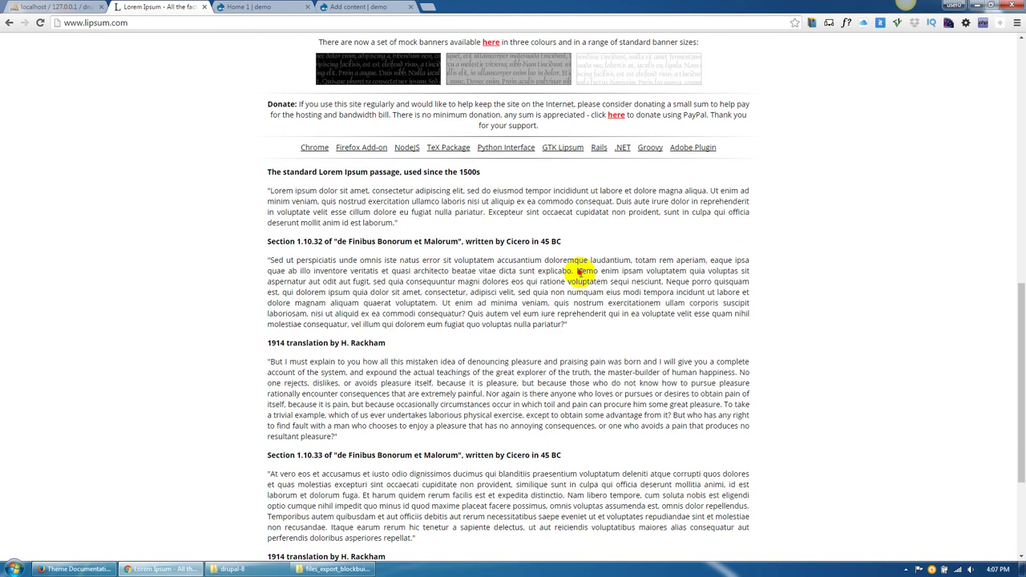
left_click_drag(577, 271, 678, 271)
key("ctrl+Tab")
key("ctrl+Tab")
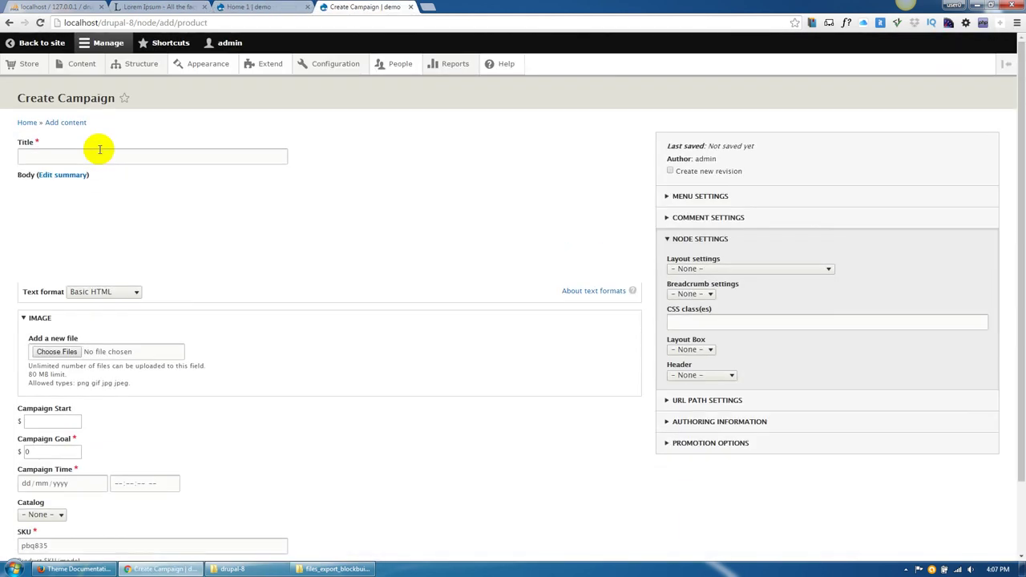
left_click(98, 155)
type("Nemo enim ipsam voluptatem")
Fill the campaign body with the "Sed ut perspiciatis … dicta sunt explicabo" passage copied from the Lorem Ipsum page, using the Full HTML text format.
left_click(245, 6)
left_click(127, 7)
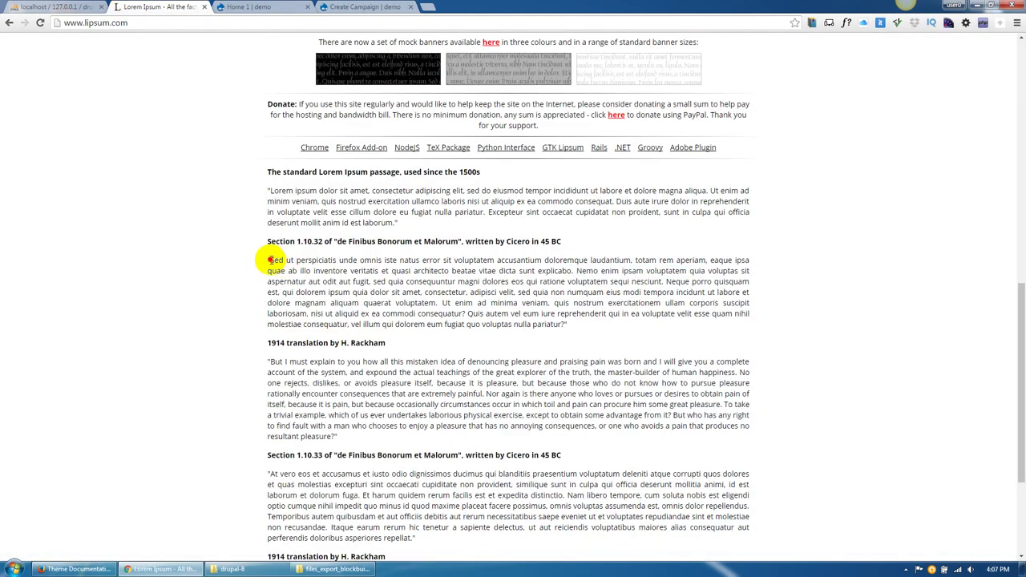
left_click_drag(269, 260, 566, 270)
key("ctrl+c")
left_click(385, 8)
left_click(92, 268)
key("ctrl+v")
scroll(85, 299, "down", 3)
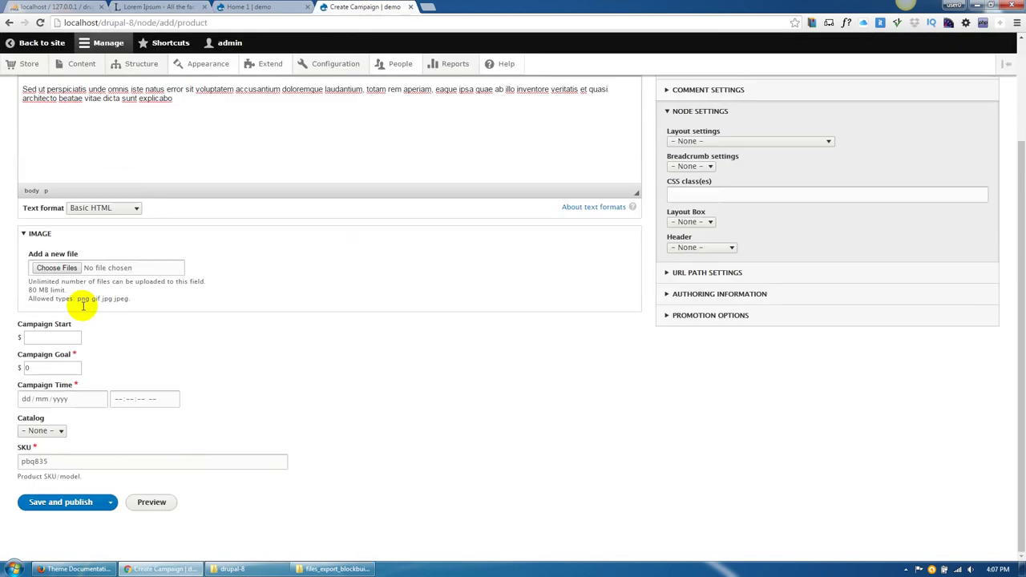
left_click(110, 211)
left_click(103, 243)
Upload C_02.jpg as the campaign image with the alternative text "alt".
double_click(605, 218)
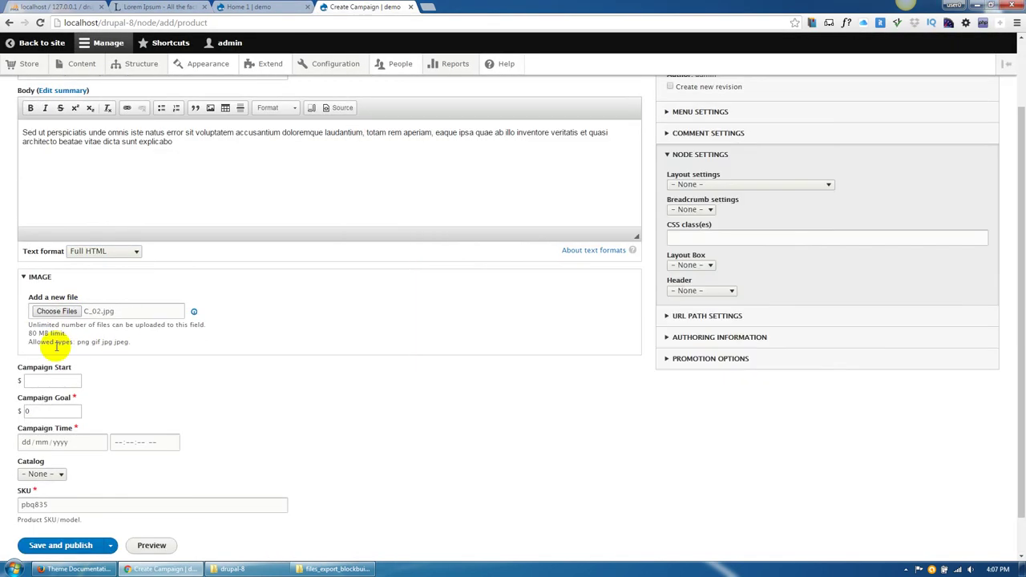
left_click(46, 422)
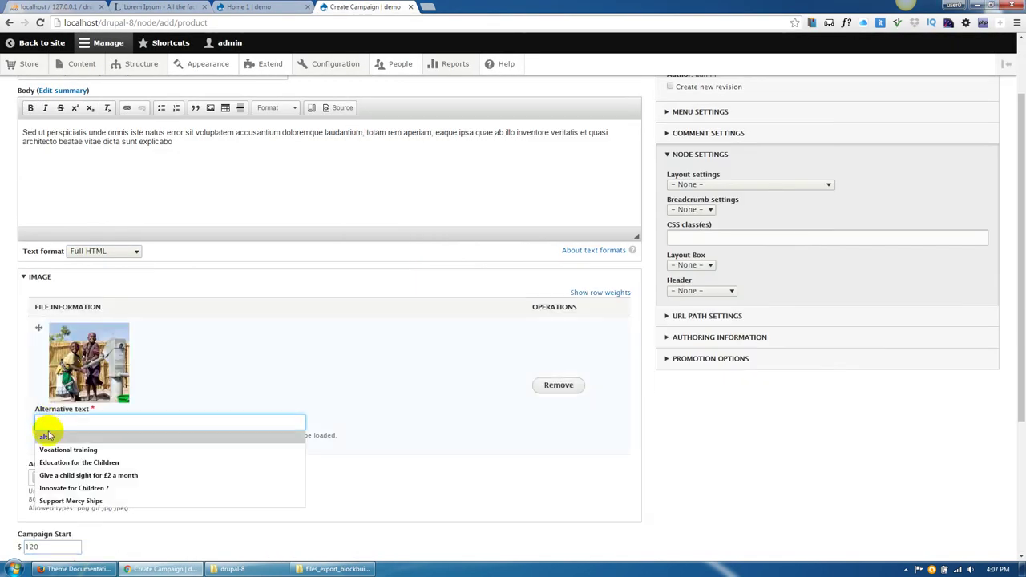
type("alt")
Set Campaign Start to 120, Campaign Goal to 2000 and Campaign Time to 13/01/2017 12:00:00 AM, and save and publish the campaign.
scroll(52, 433, "down", 2)
left_click(39, 435)
scroll(39, 429, "down", 2)
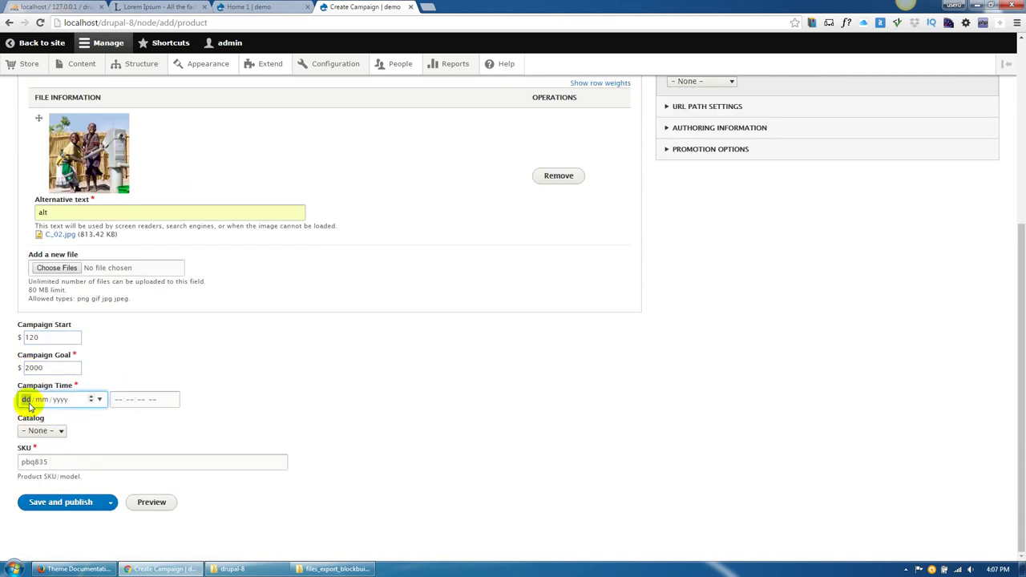
left_click(100, 399)
left_click(139, 422)
left_click(101, 465)
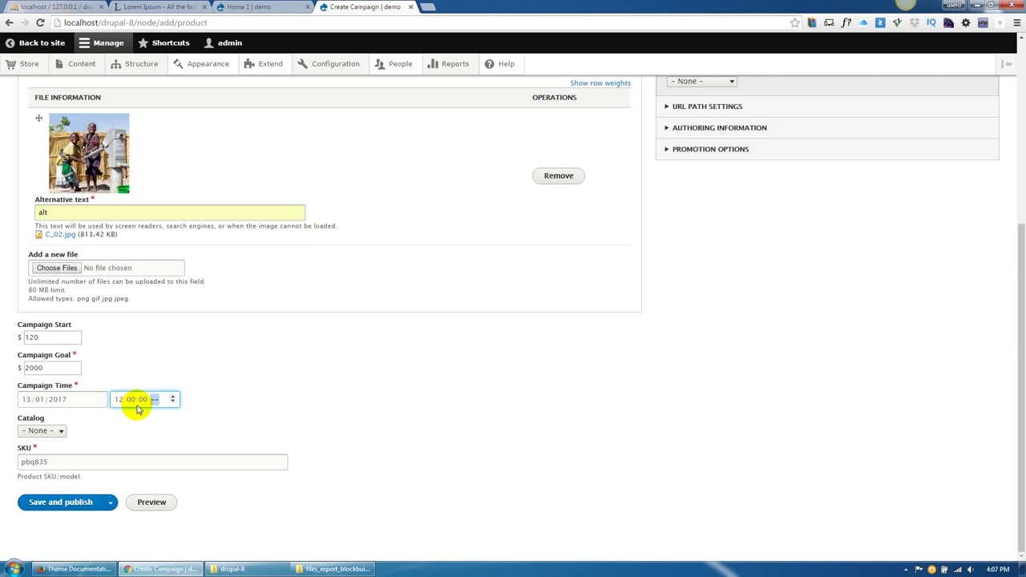
type("a")
left_click(183, 427)
left_click(52, 502)
scroll(229, 403, "up", 1)
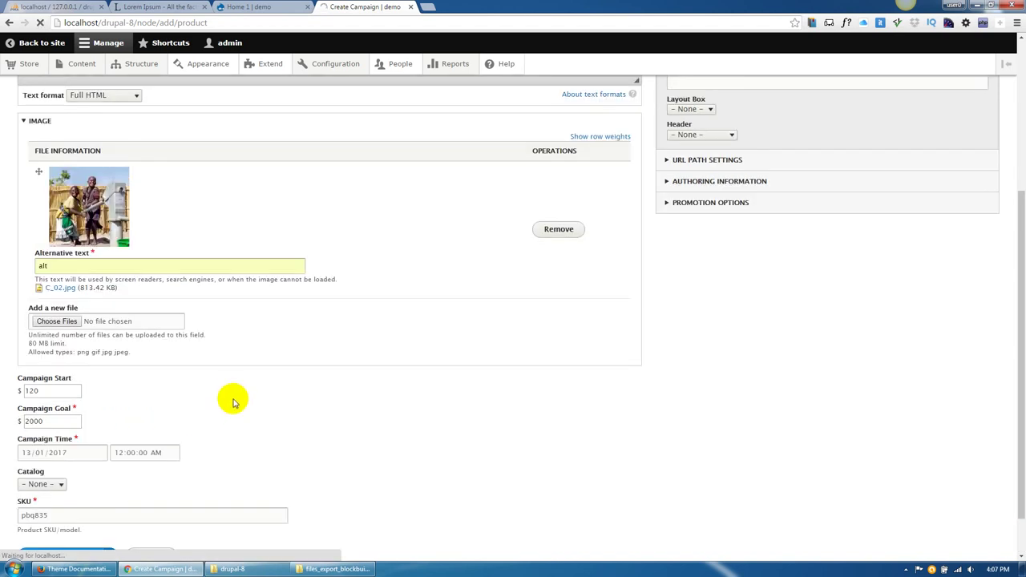
Examine the published campaign page, then the Latest Campaigns and Recent News & Videos sections on the reloaded Home 1 page.
scroll(195, 367, "down", 5)
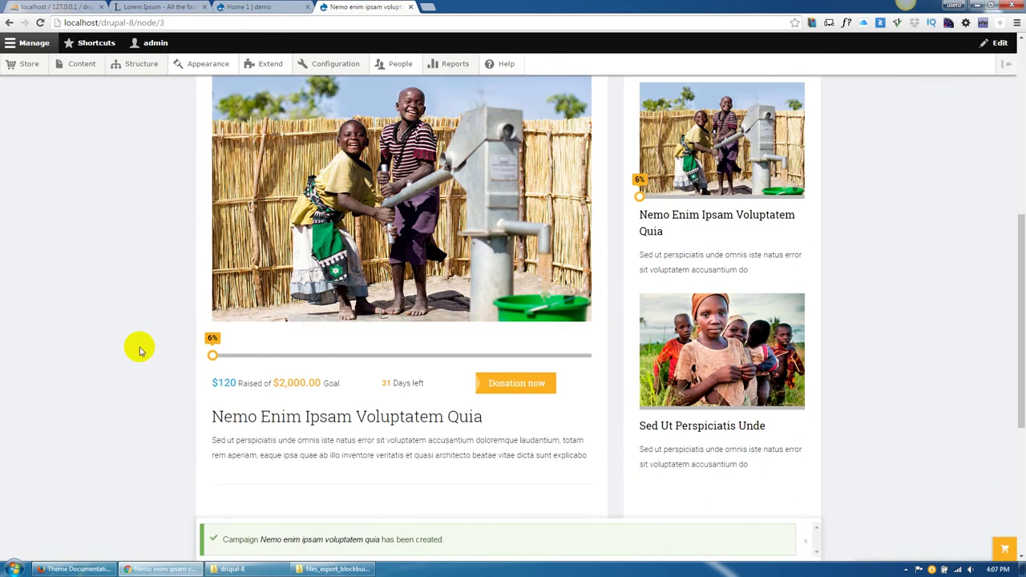
left_click(248, 7)
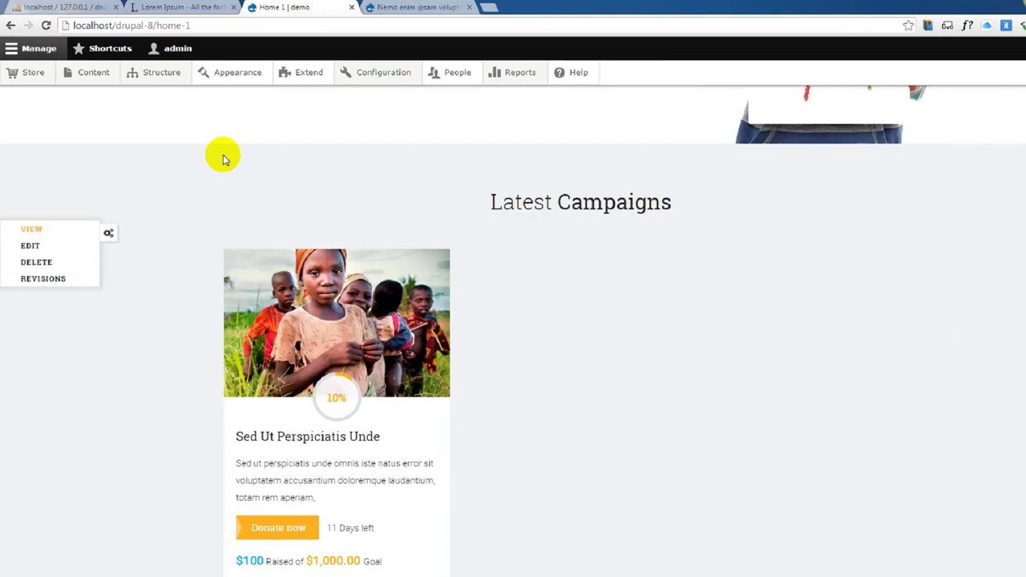
left_click(40, 23)
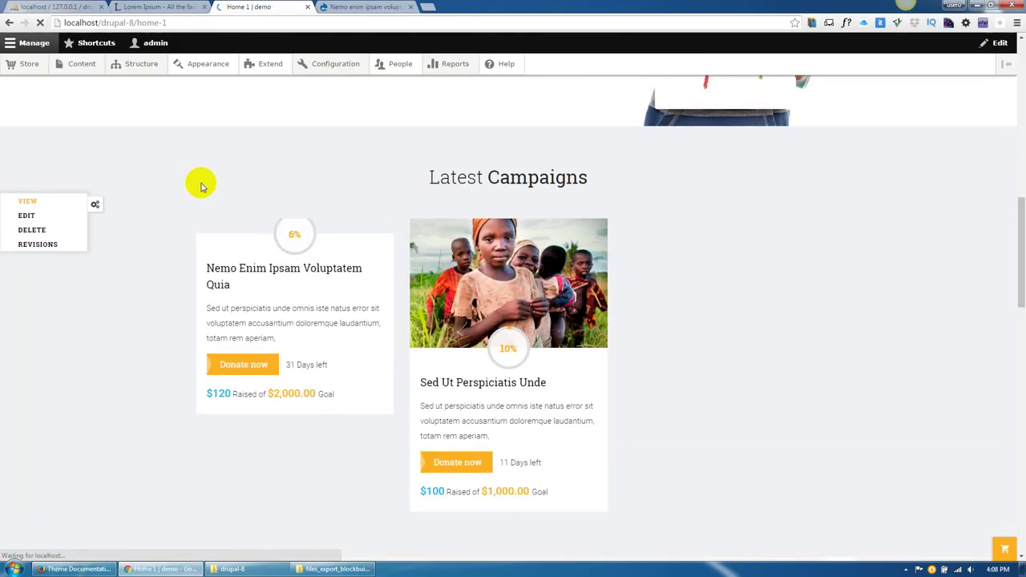
left_click(287, 301)
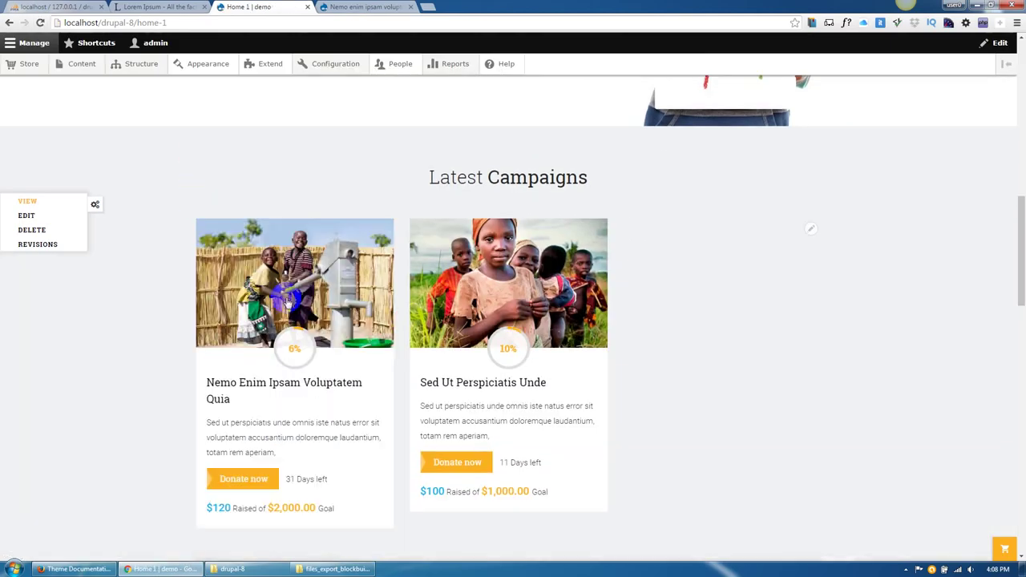
scroll(470, 355, "down", 9)
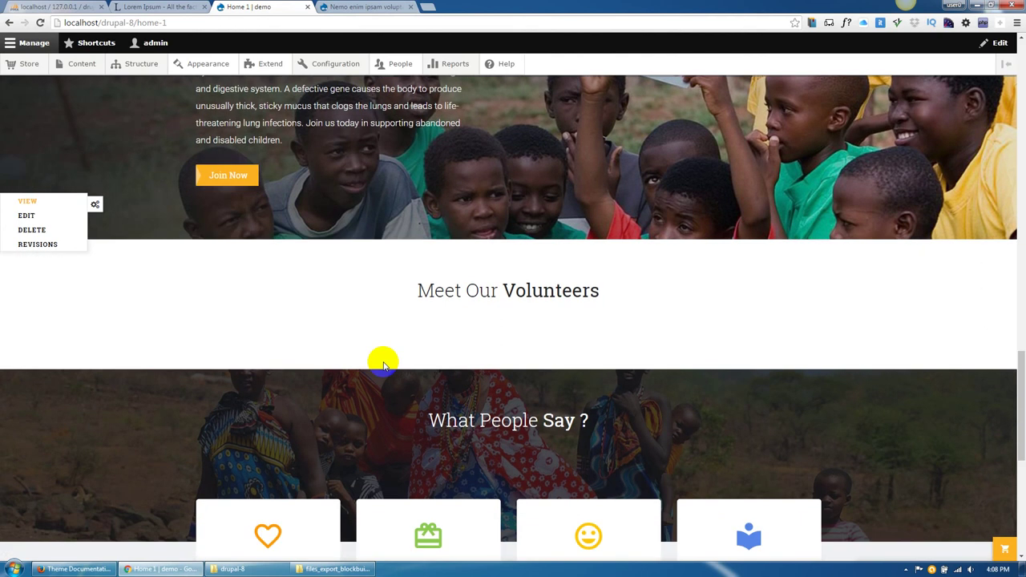
scroll(439, 179, "up", 3)
left_click_drag(404, 149, 612, 195)
left_click(612, 195)
Start an Article titled "Sed ut perspiciatis unde omnis iste" with the copied "Sed ut perspiciatis … sunt explicabo" passage as its body.
left_click(345, 8)
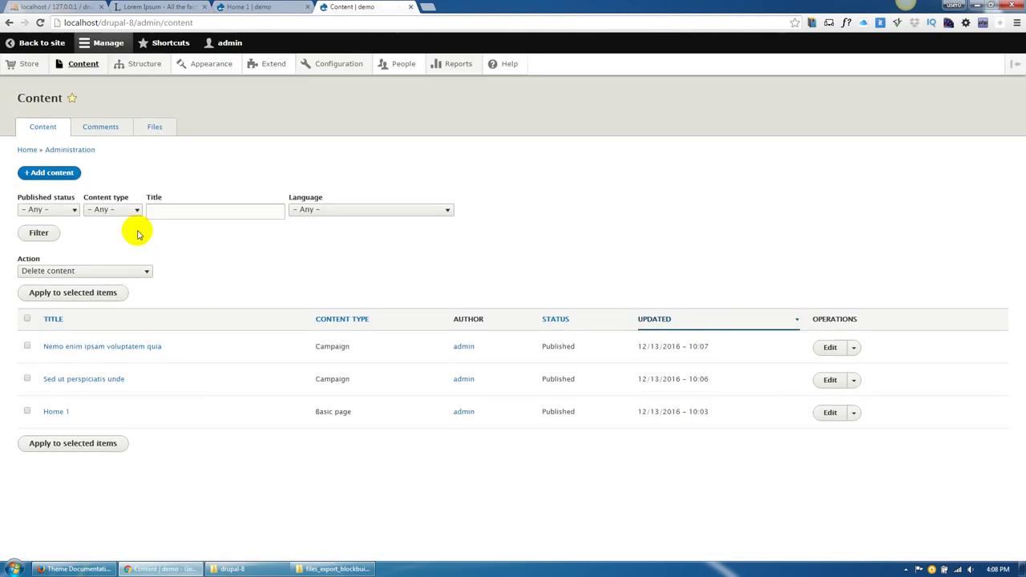
left_click(51, 171)
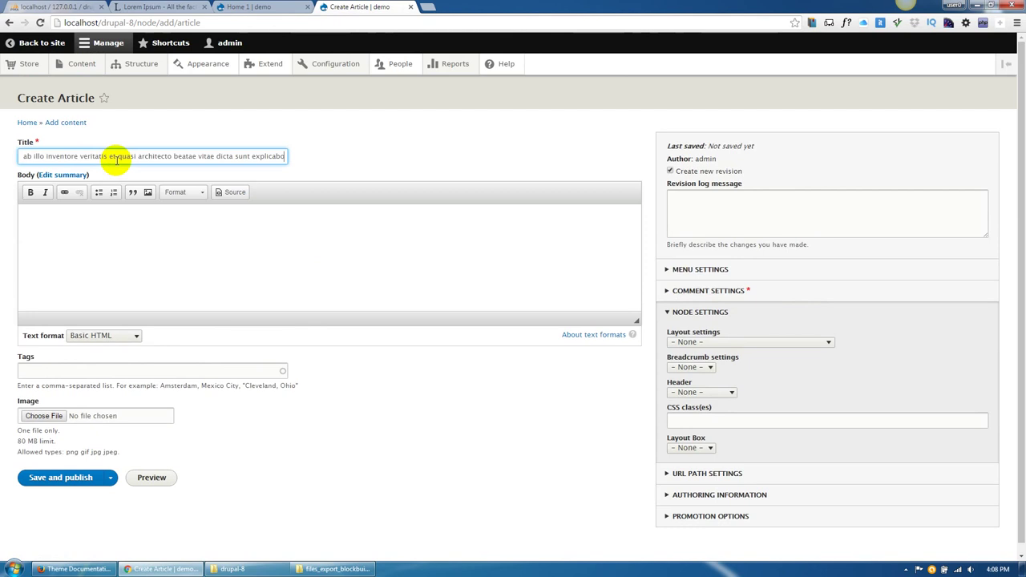
left_click(120, 216)
key("ctrl+v")
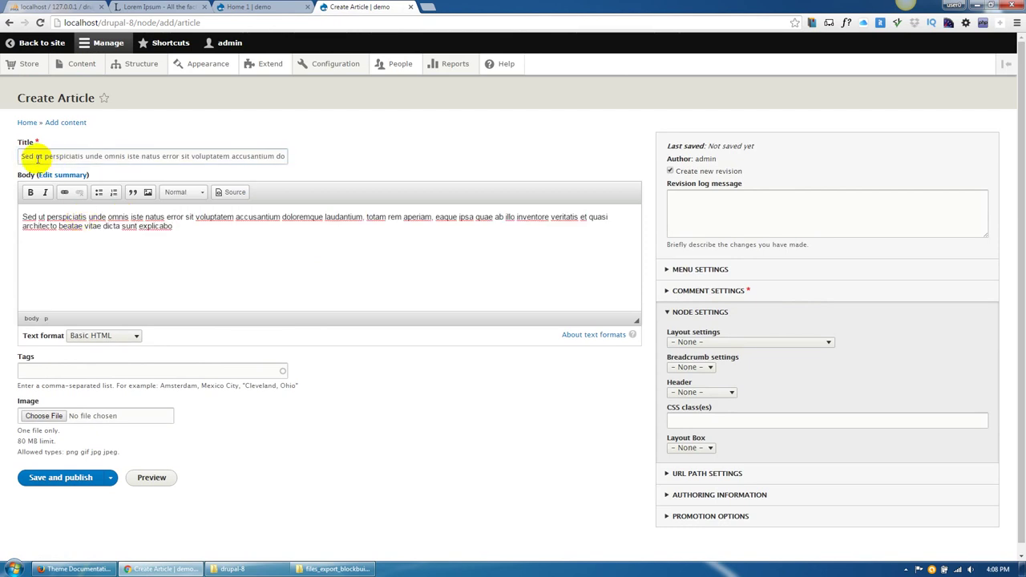
left_click(143, 157)
key("shift+End")
key("Delete")
Upload B_01.jpg from the data/Blog folder as the article image with the alternative text "alt", and save and publish the article.
left_click(79, 367)
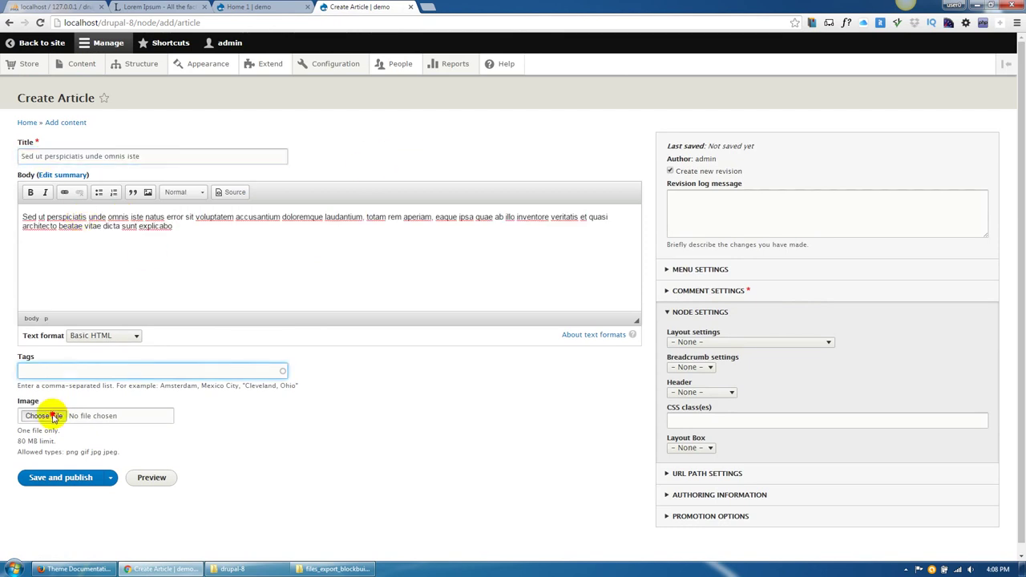
left_click(49, 415)
left_click(417, 153)
double_click(488, 201)
left_click(538, 217)
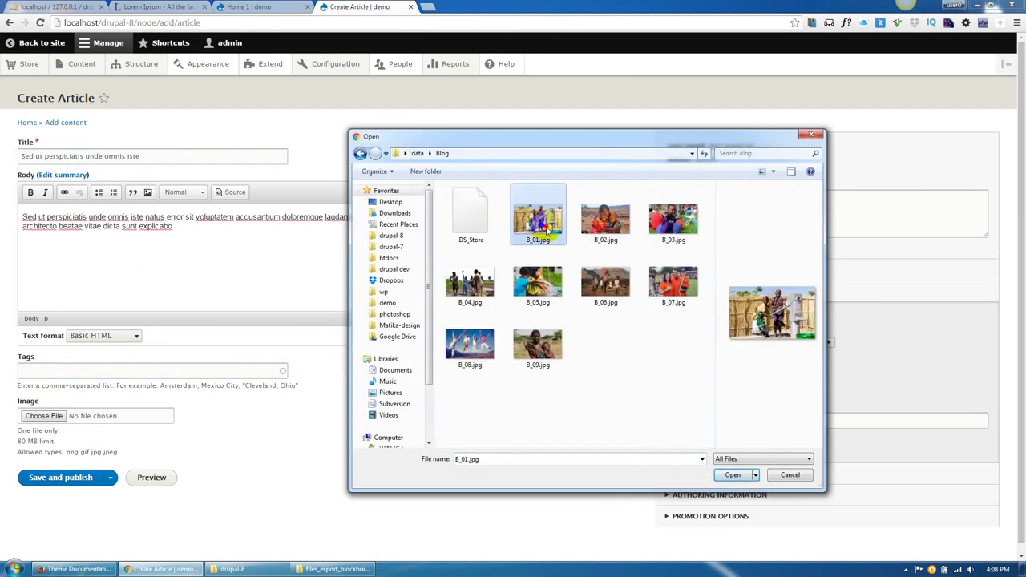
double_click(538, 217)
scroll(380, 425, "down", 2)
left_click(126, 441)
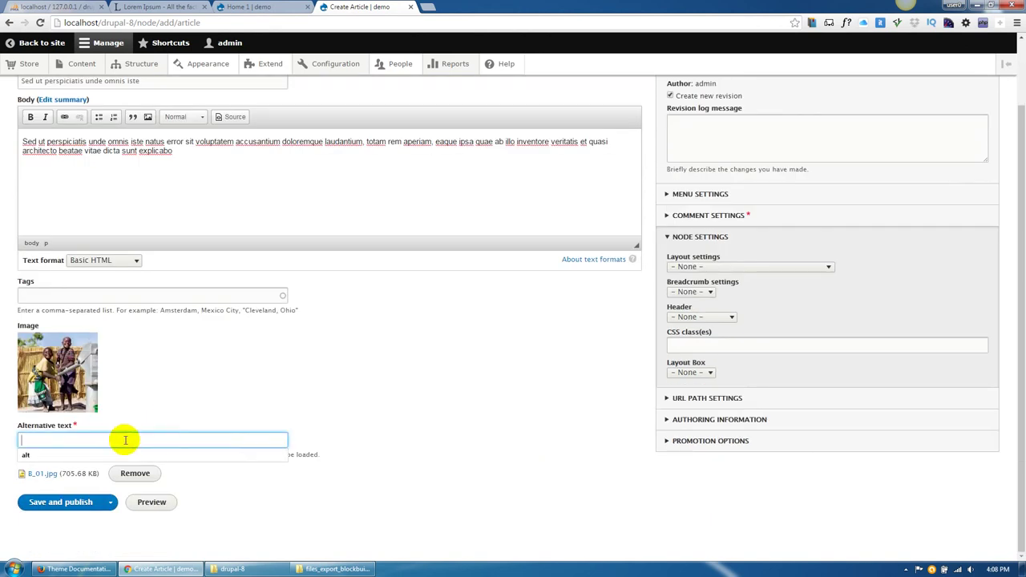
type("alt")
left_click(46, 505)
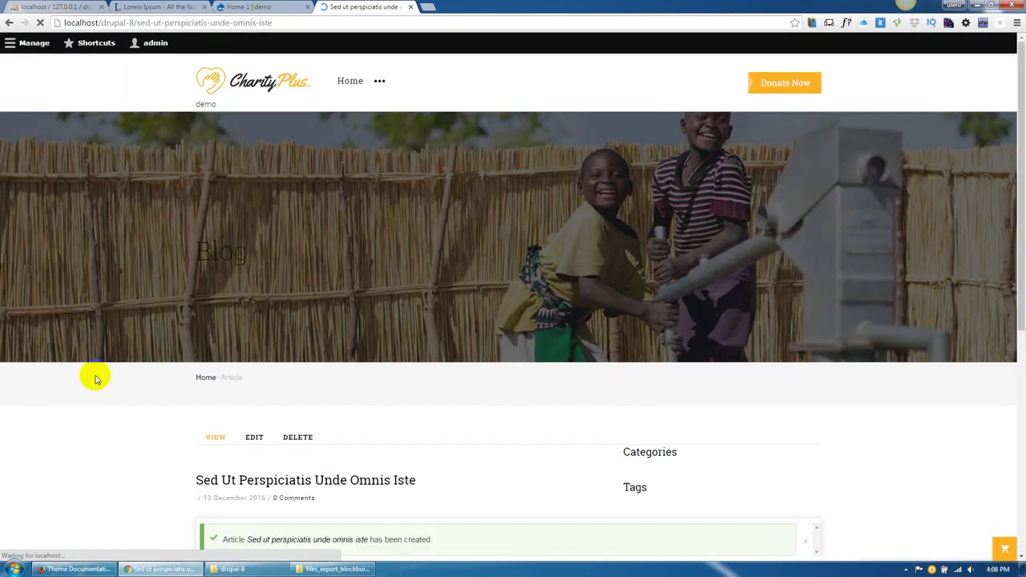
Examine the published article page and check the Recent News & Videos section on the reloaded Home 1 page.
scroll(98, 378, "down", 5)
scroll(99, 383, "up", 3)
left_click(243, 8)
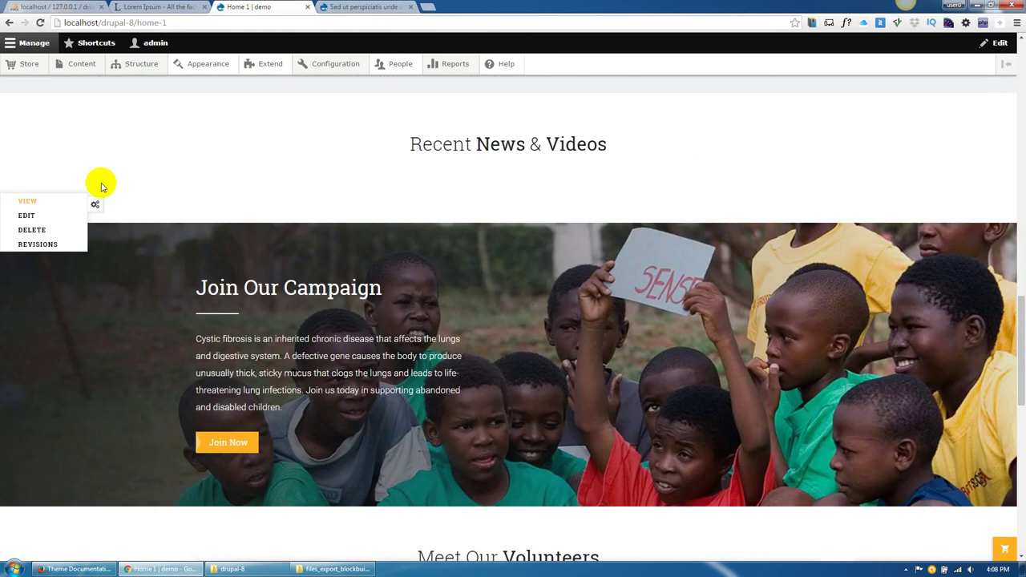
left_click(40, 22)
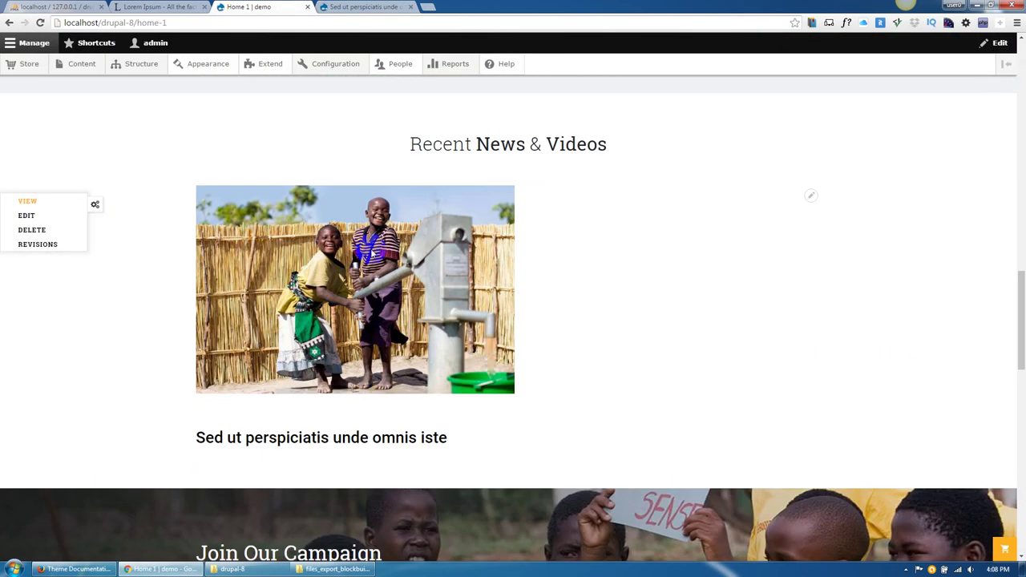
Start another Article titled "natus error sit voluptatem accusantium" with the "natus error … sunt explicabo" passage as its Full HTML body.
left_click(354, 7)
left_click(85, 66)
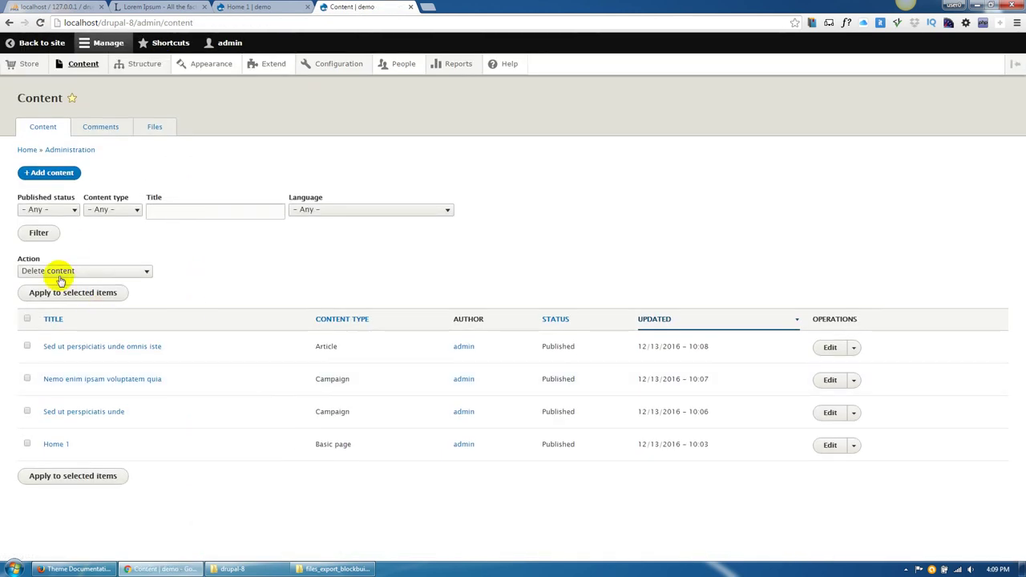
left_click(48, 177)
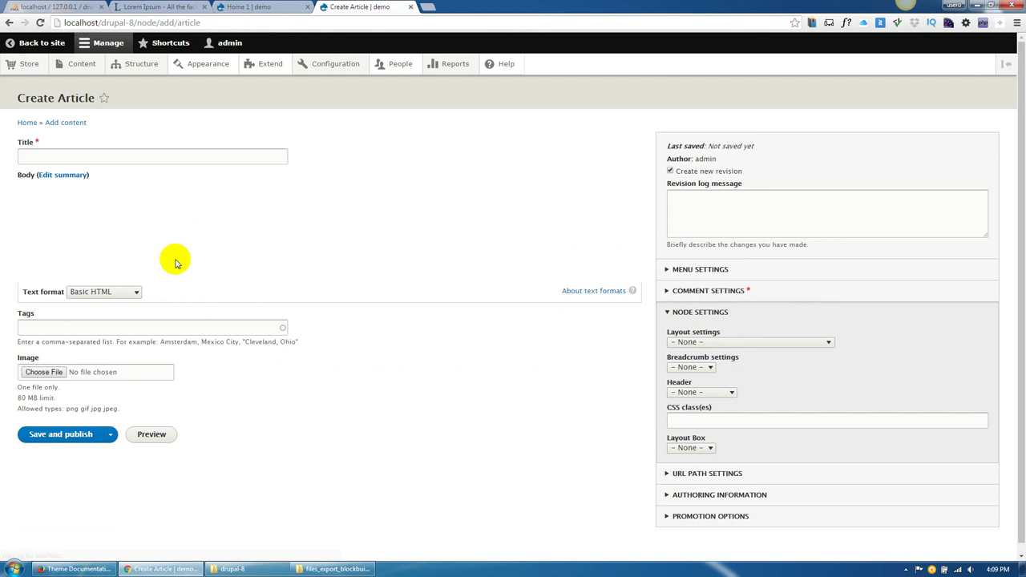
left_click(174, 276)
type("natus error sit voluptatem accusantium doloremque laudantium, totam rem aperiam, eaque ipsa quae ab illo inventore veritatis et quasi architecto beatae vitae dicta sunt explicabo")
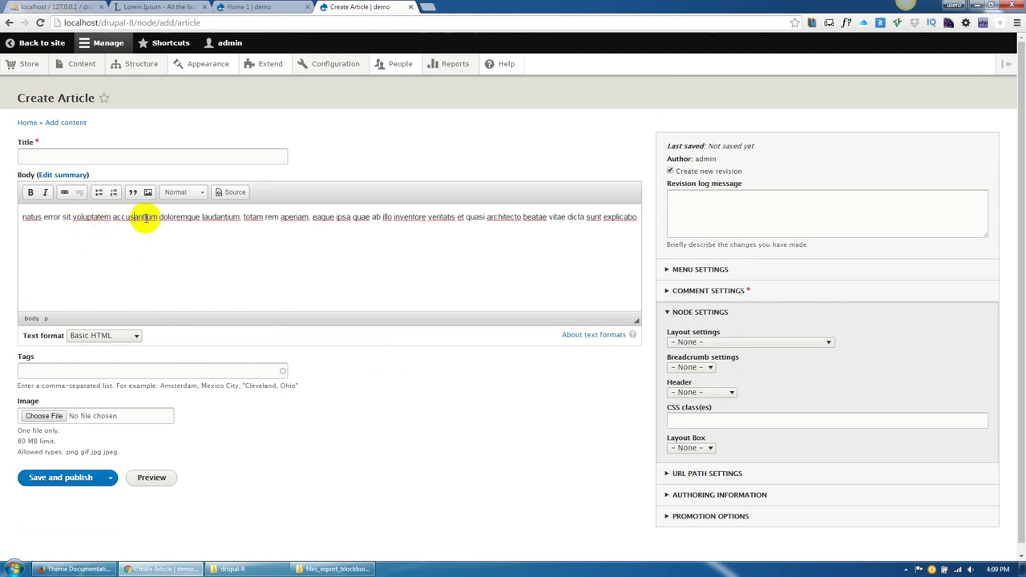
left_click_drag(157, 218, 23, 216)
key("ctrl+c")
left_click(60, 157)
key("ctrl+v")
left_click(107, 340)
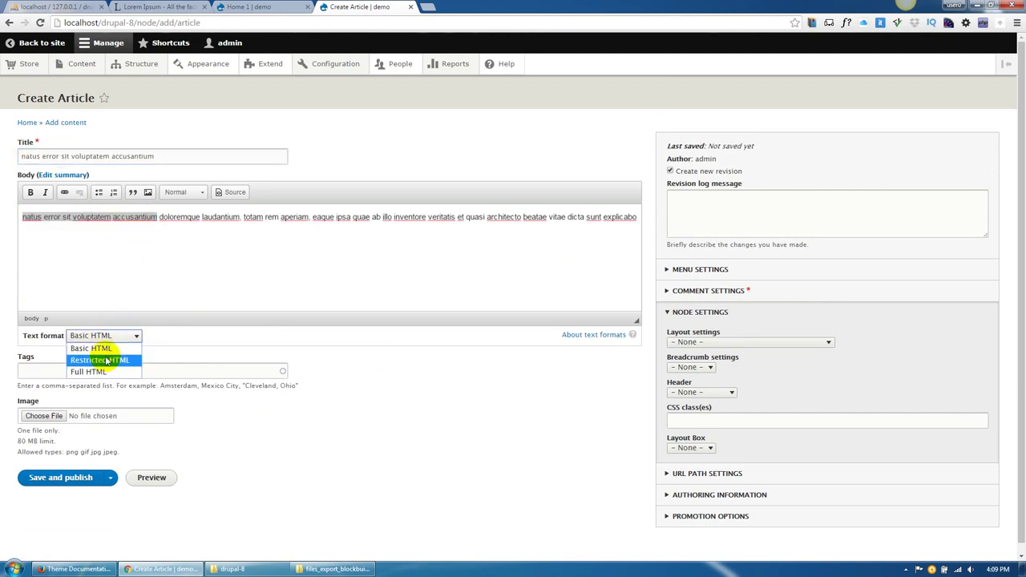
left_click(96, 370)
Upload B_02.jpg as the article image with the alternative text "alt", and save and publish the article.
left_click(57, 371)
double_click(602, 217)
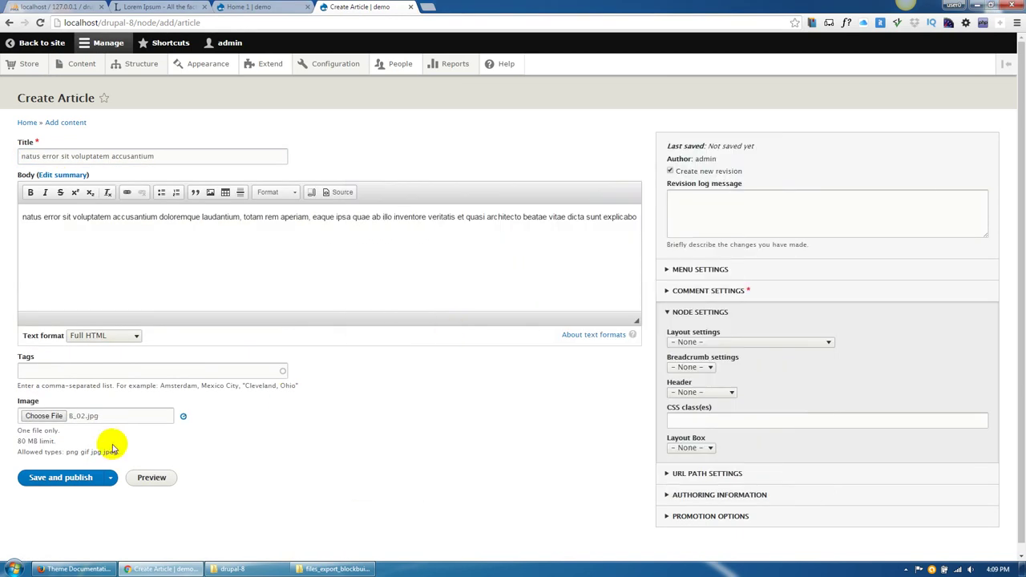
scroll(96, 449, "down", 1)
left_click(67, 462)
type("alt")
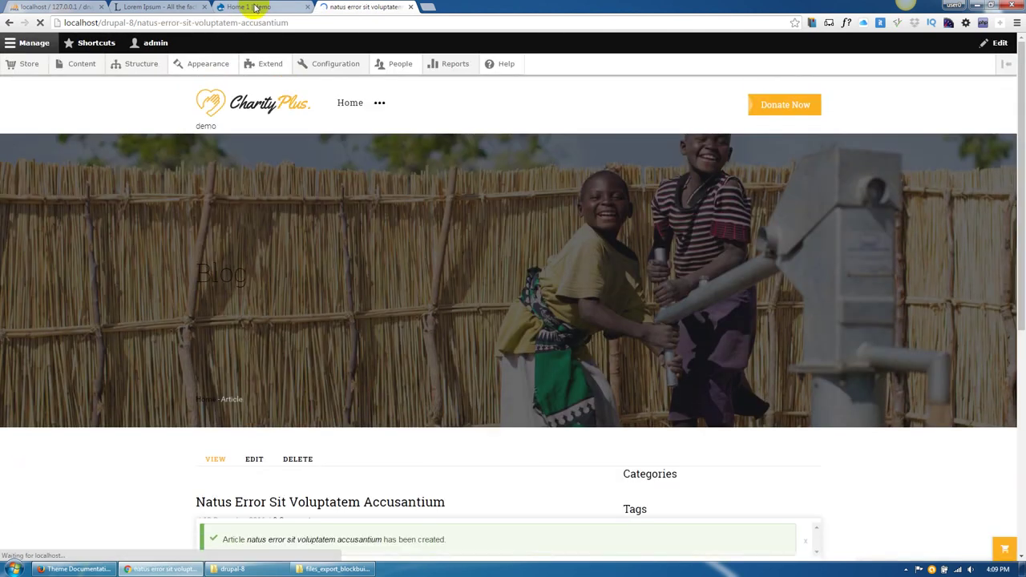
Reload the Home 1 page and examine its Recent News & Videos and Meet Our Volunteers sections.
left_click(241, 7)
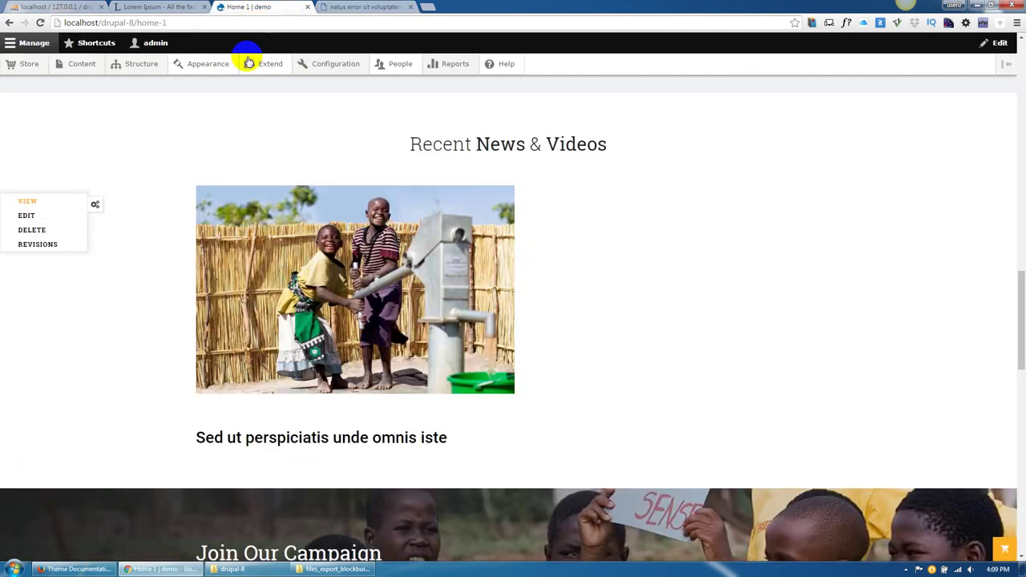
left_click(41, 24)
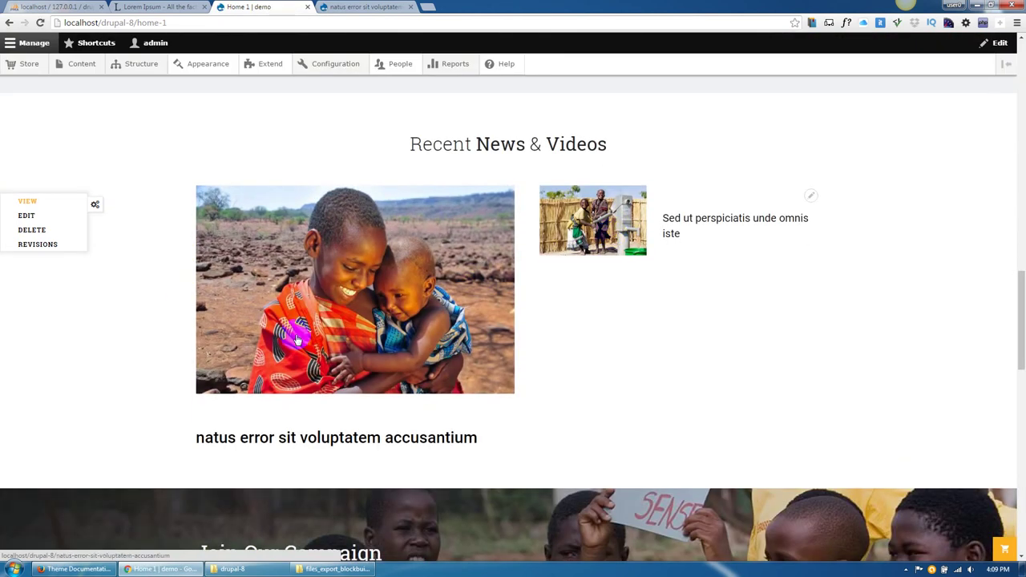
scroll(213, 363, "down", 6)
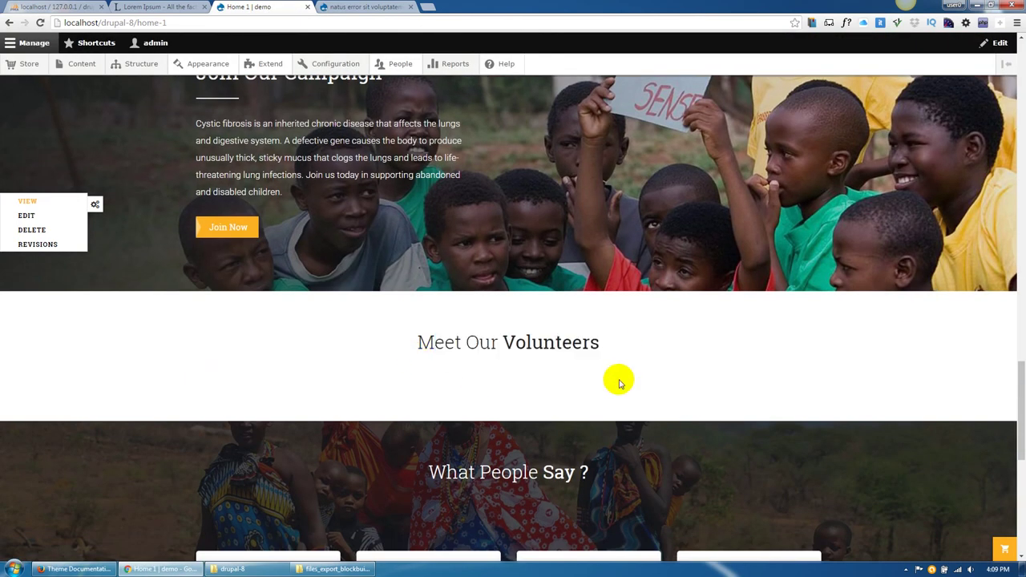
Start a Team item titled "voluptatem accusantium" and fill its body with the "Sed ut perspiciatis … sunt explicabo" passage from the Lorem Ipsum page.
left_click(361, 8)
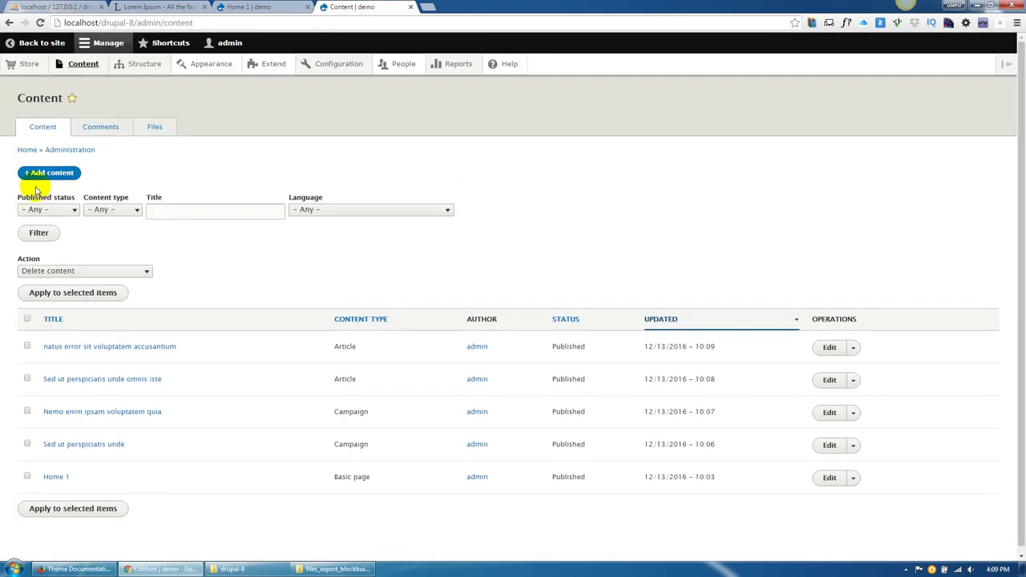
left_click(40, 173)
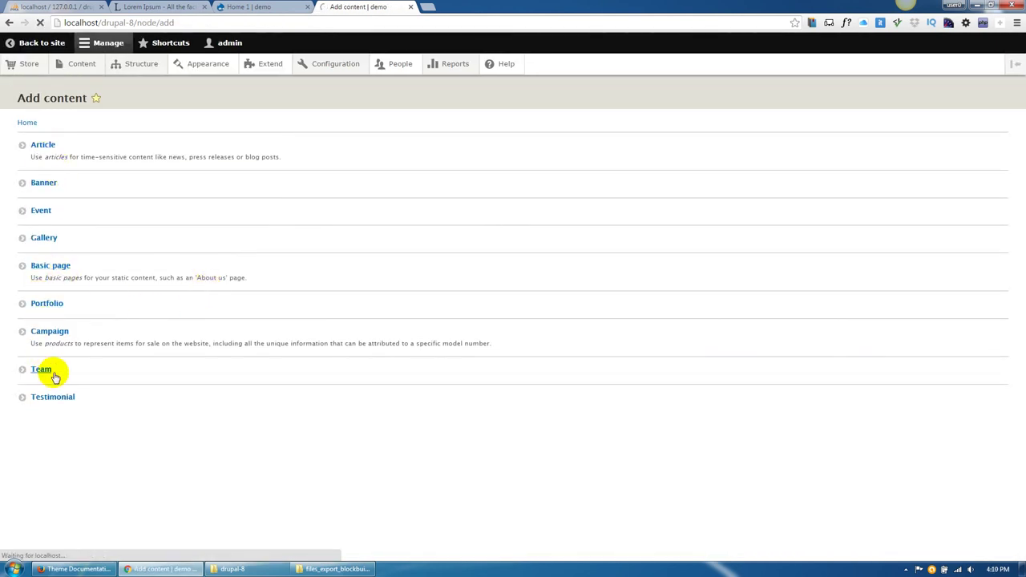
left_click(108, 157)
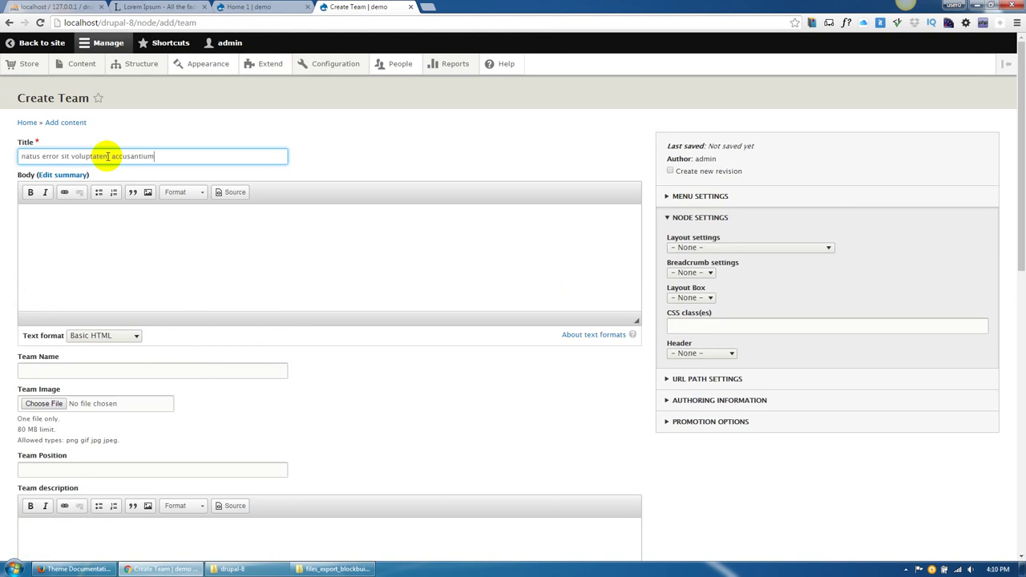
left_click(107, 250)
left_click(160, 6)
left_click(329, 7)
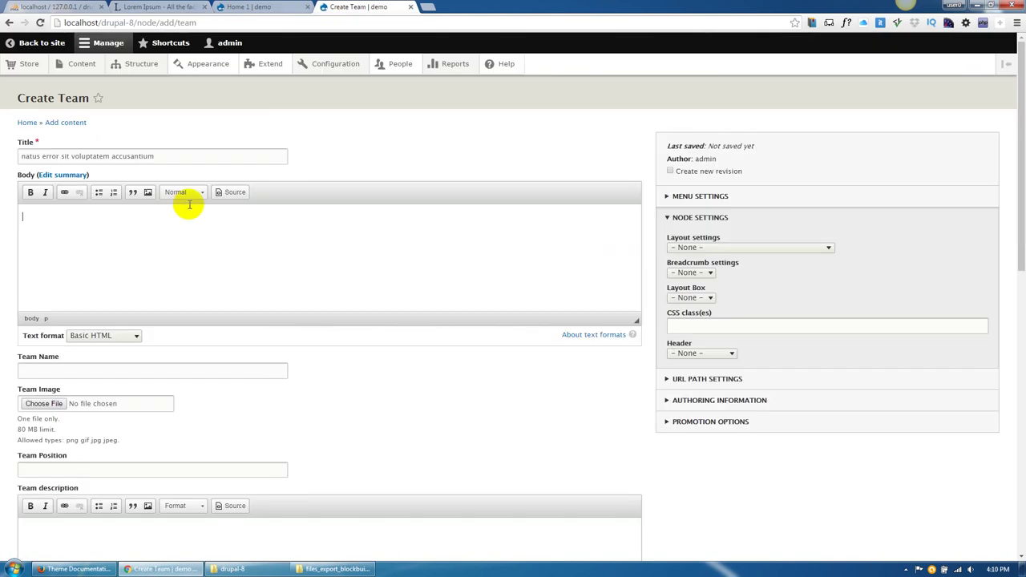
key("ctrl+v")
left_click_drag(71, 158, 18, 158)
key("BackSpace")
left_click(88, 264)
scroll(93, 281, "down", 2)
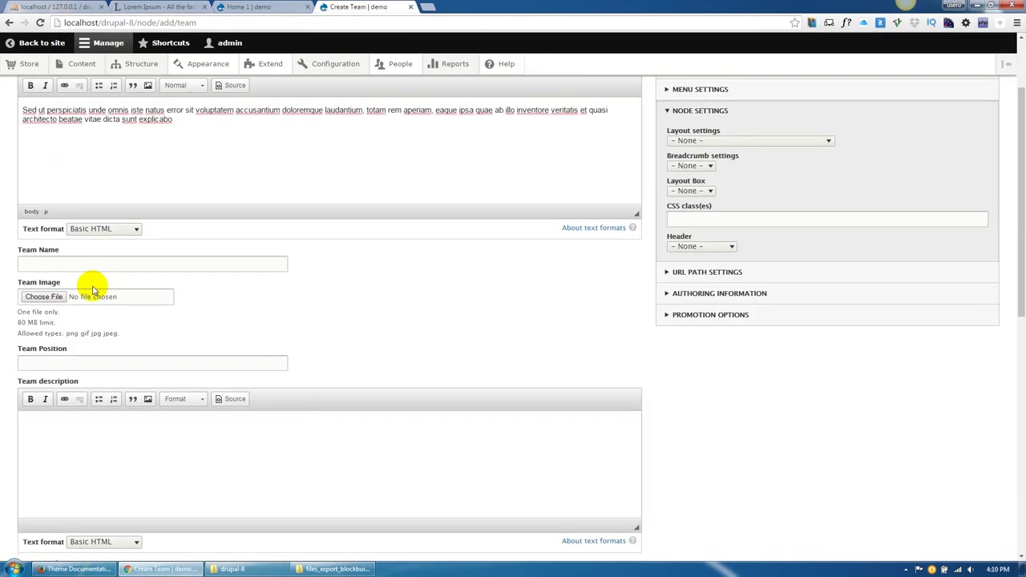
Fill the Team Name with "voluptatem accusantium", copied from the item's title.
left_click(64, 270)
scroll(68, 278, "up", 2)
left_click_drag(103, 157, 18, 158)
key("ctrl+c")
left_click(43, 370)
key("ctrl+v")
Upload T_01.jpg from the data folder's Team subfolder as the Team Image.
left_click(44, 403)
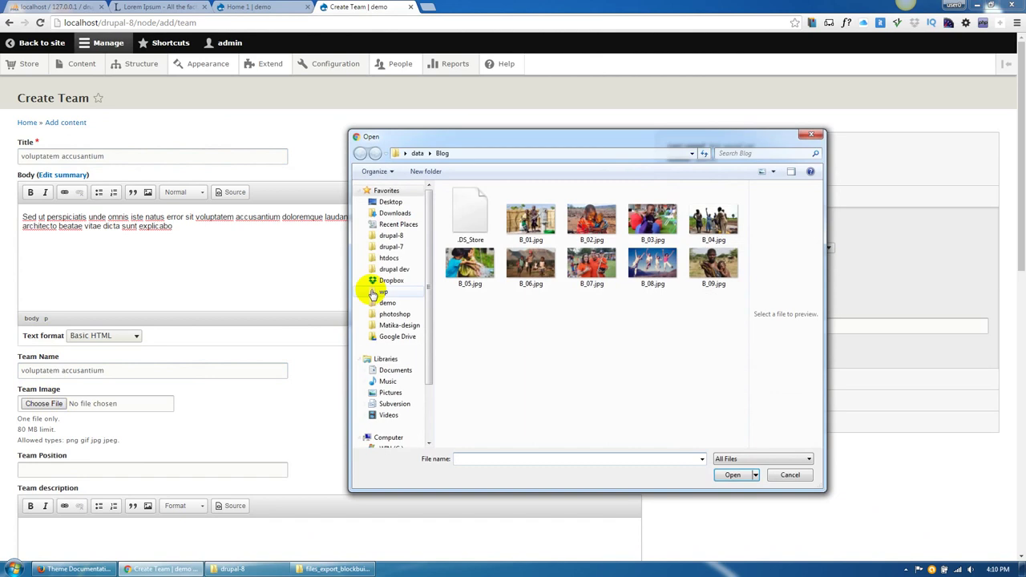
left_click(417, 153)
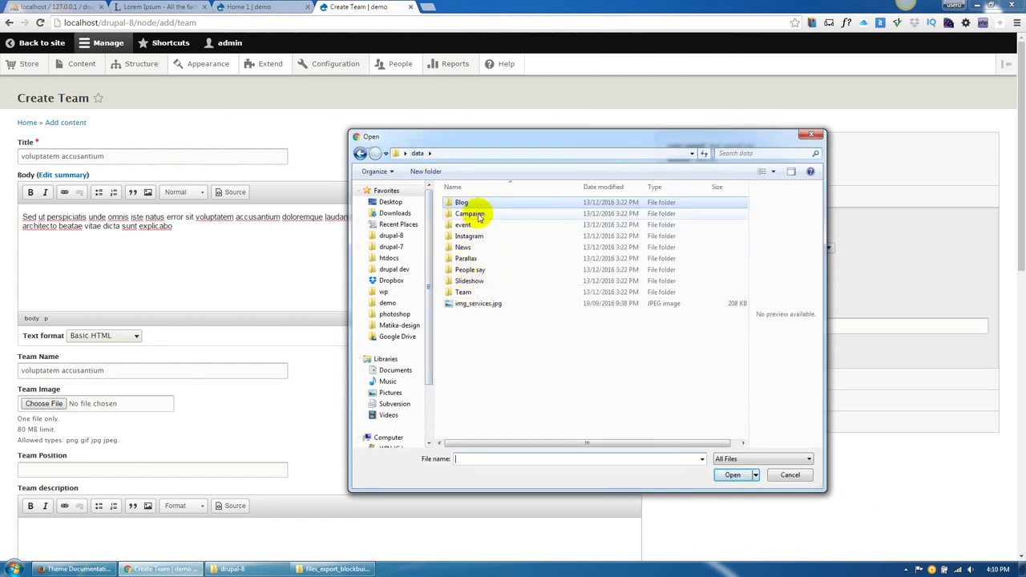
double_click(469, 269)
left_click(361, 153)
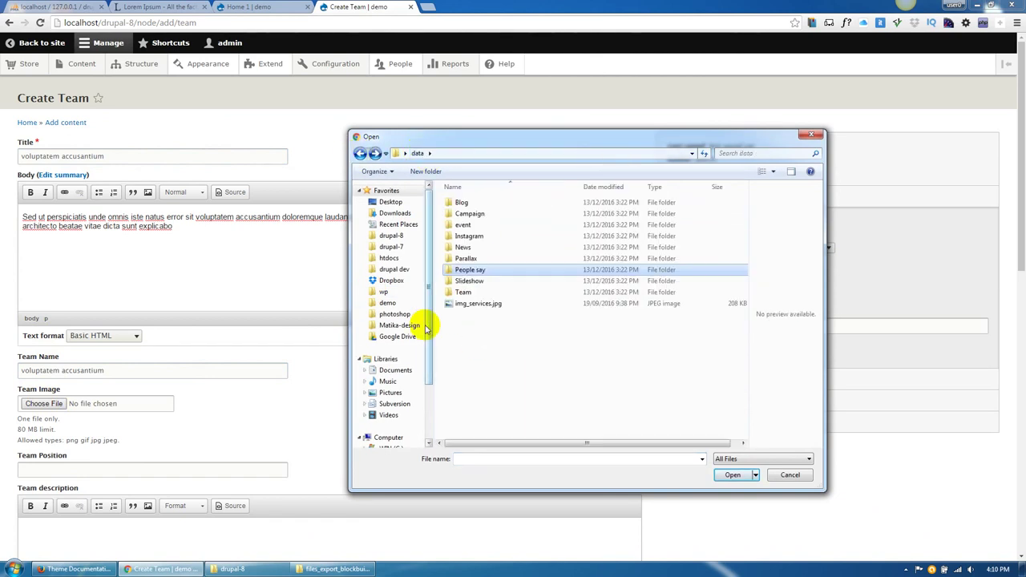
double_click(461, 297)
double_click(470, 207)
Set the Team Position to "Designer".
scroll(241, 409, "down", 2)
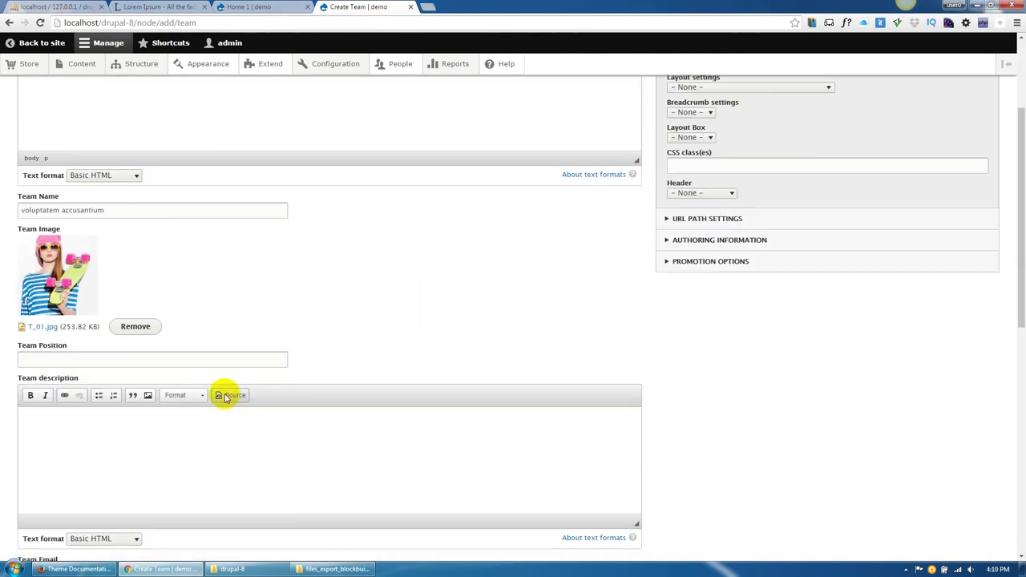
left_click(209, 362)
scroll(167, 360, "down", 1)
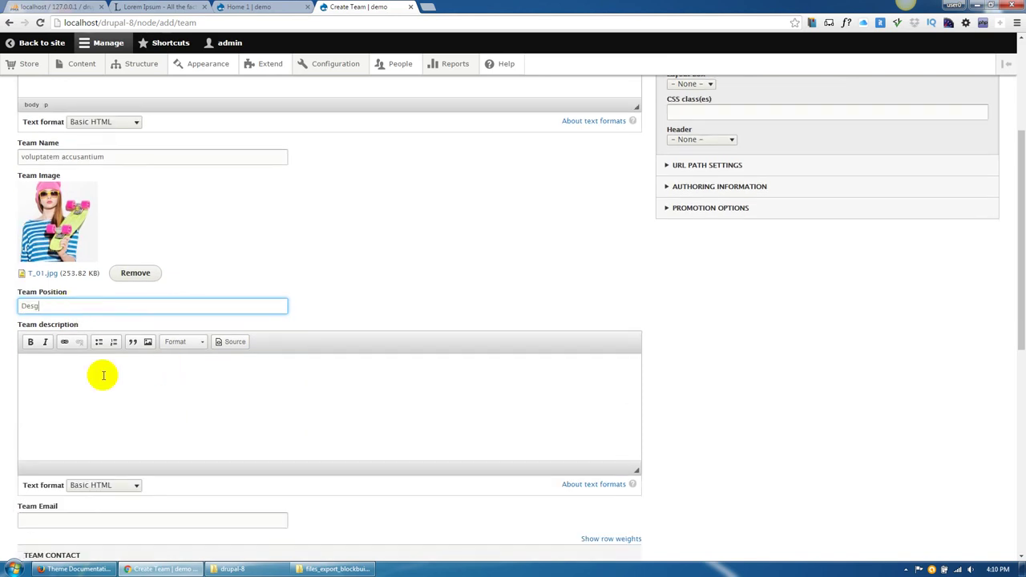
Copy the sample phone entry from the help text into the first Team Contact row and add another contact row.
scroll(102, 375, "down", 2)
scroll(142, 271, "down", 4)
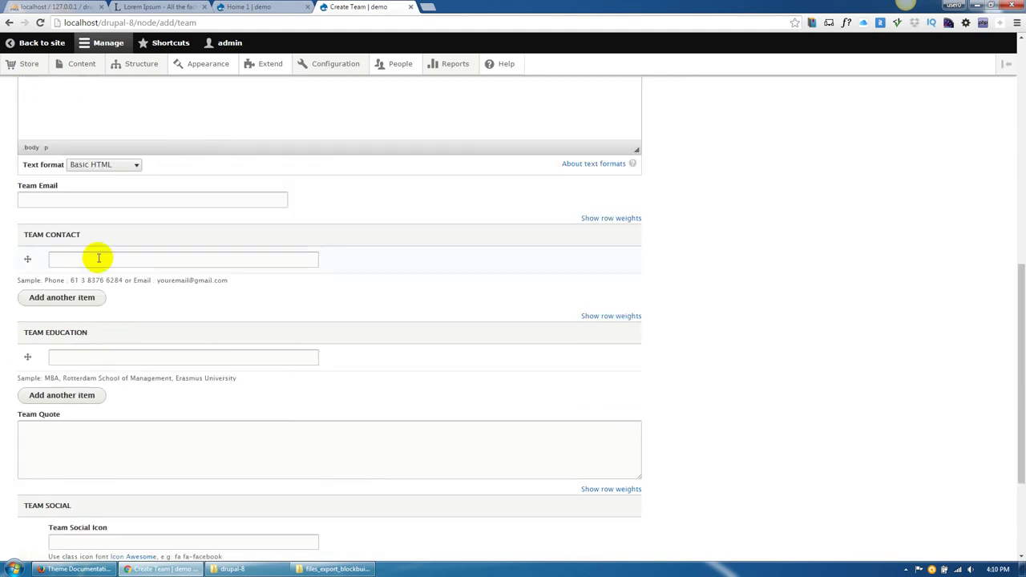
scroll(160, 241, "up", 1)
left_click(256, 151)
scroll(119, 198, "up", 1)
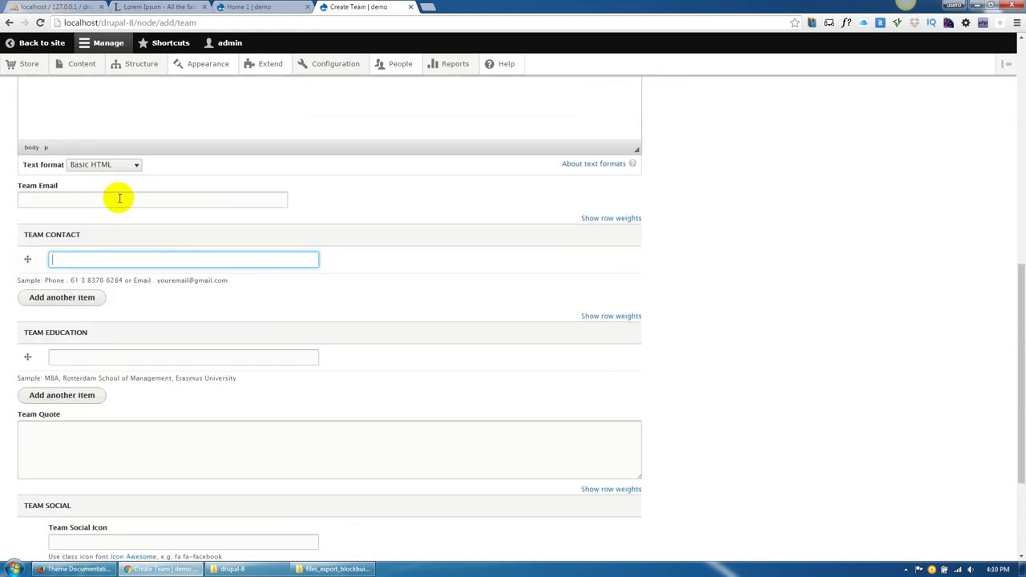
left_click(71, 280)
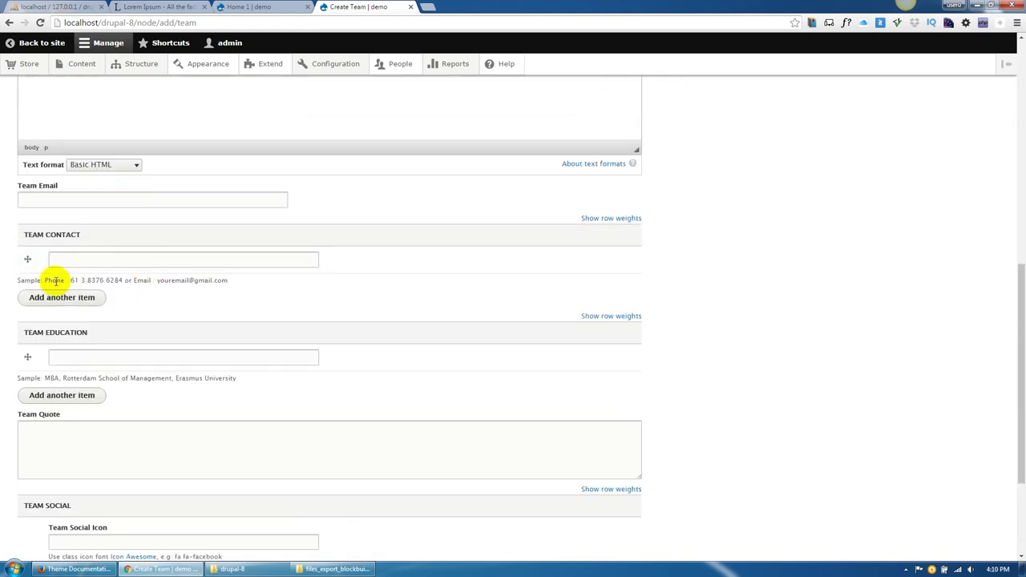
left_click(130, 258)
key("ctrl+v")
left_click(95, 299)
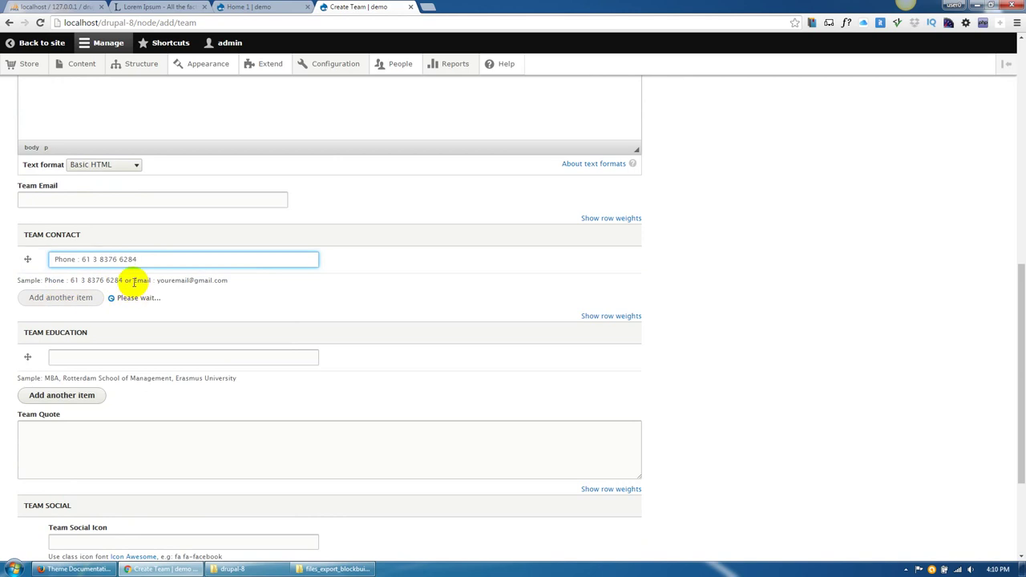
Copy the sample email entry into the second Team Contact row and add another contact row.
left_click_drag(133, 307, 229, 307)
key("ctrl+c")
left_click(210, 287)
key("ctrl+v")
left_click(77, 325)
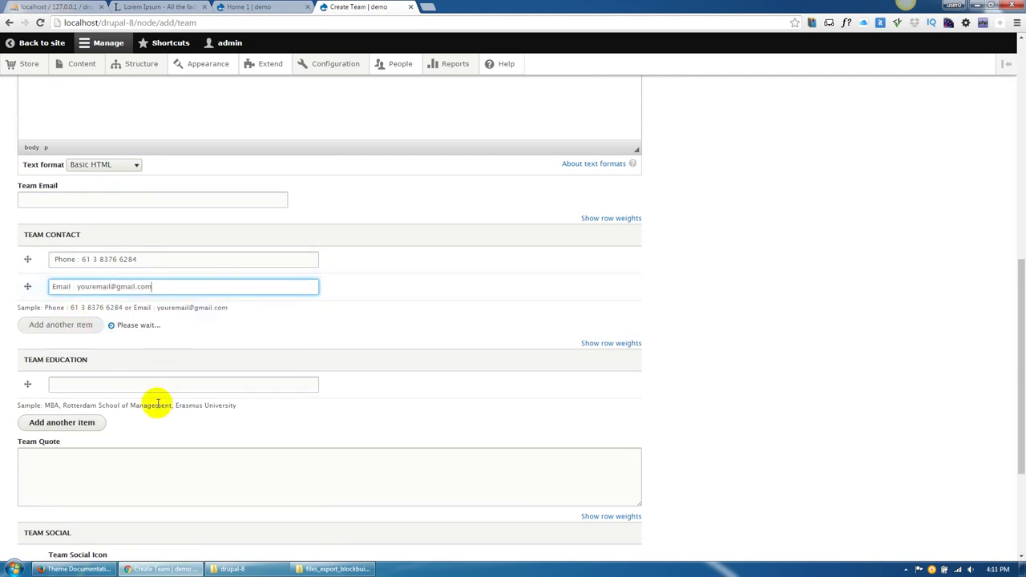
Fill the Team Education entry with the sample "MBA, Rotterdam School of Management, Erasmus University" and add another education row.
left_click_drag(44, 432, 237, 432)
key("ctrl+c")
left_click(238, 413)
key("ctrl+v")
left_click(93, 450)
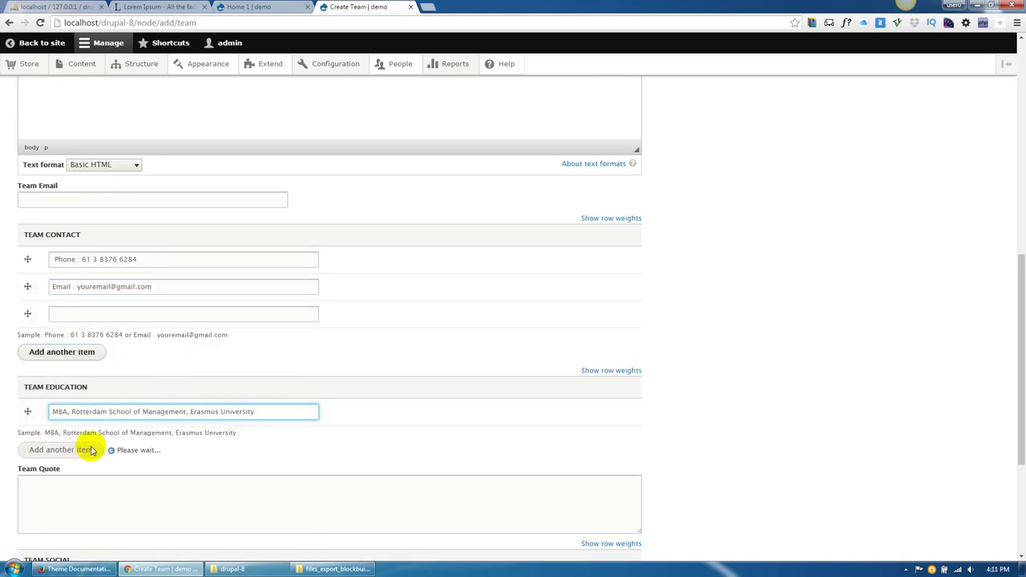
Fill in the Team Email with a placeholder email address.
scroll(167, 426, "up", 4)
left_click(108, 360)
left_click(110, 379)
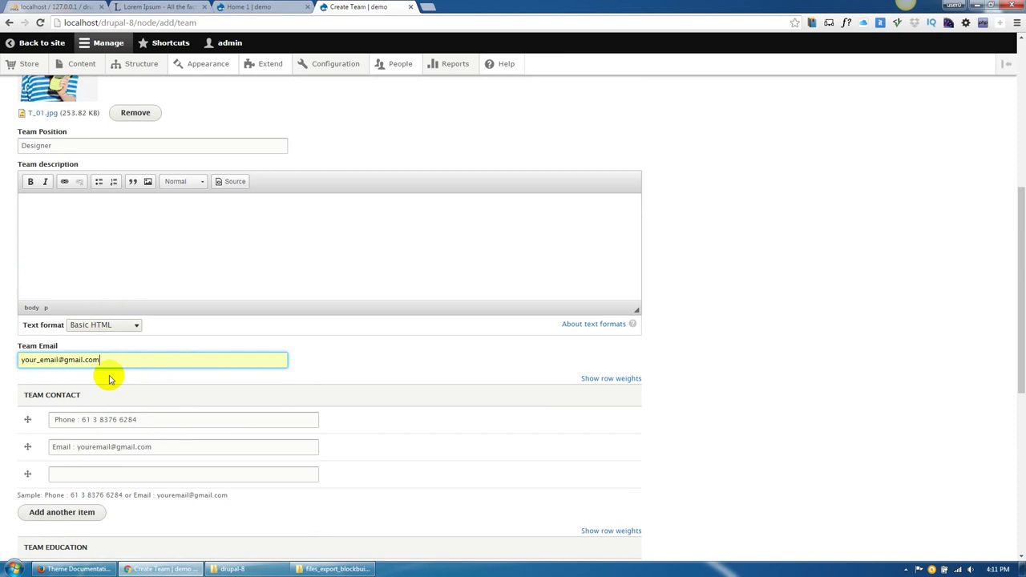
Fill the Team Quote with the "Sed ut perspiciatis … sunt explicabo" passage.
scroll(110, 377, "down", 3)
left_click(96, 430)
left_click(167, 10)
left_click(361, 8)
left_click(126, 434)
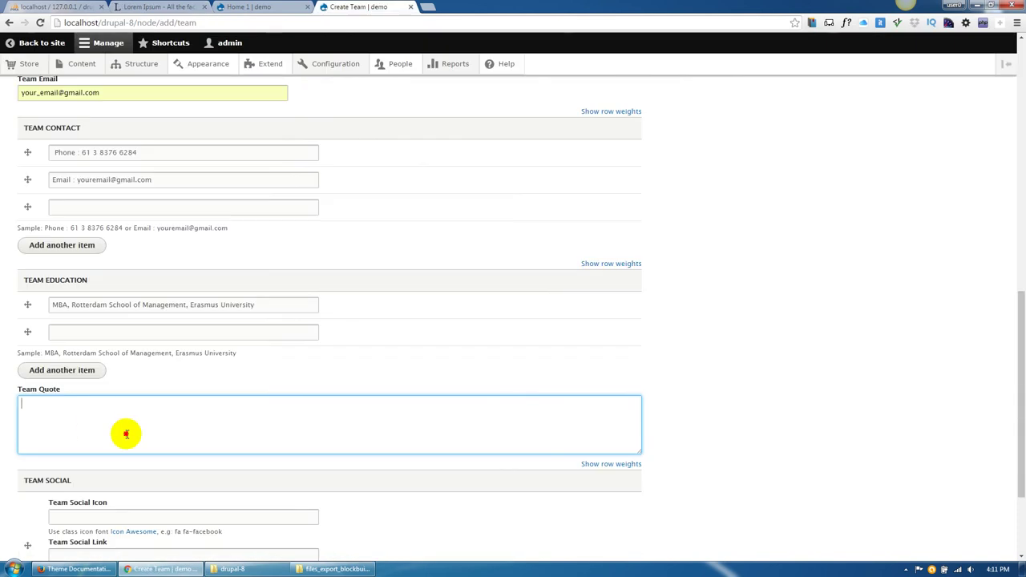
scroll(126, 434, "up", 3)
Set the first Team Social item's icon to "fa fa-facebook" and its link to "#".
scroll(110, 251, "down", 5)
left_click(88, 378)
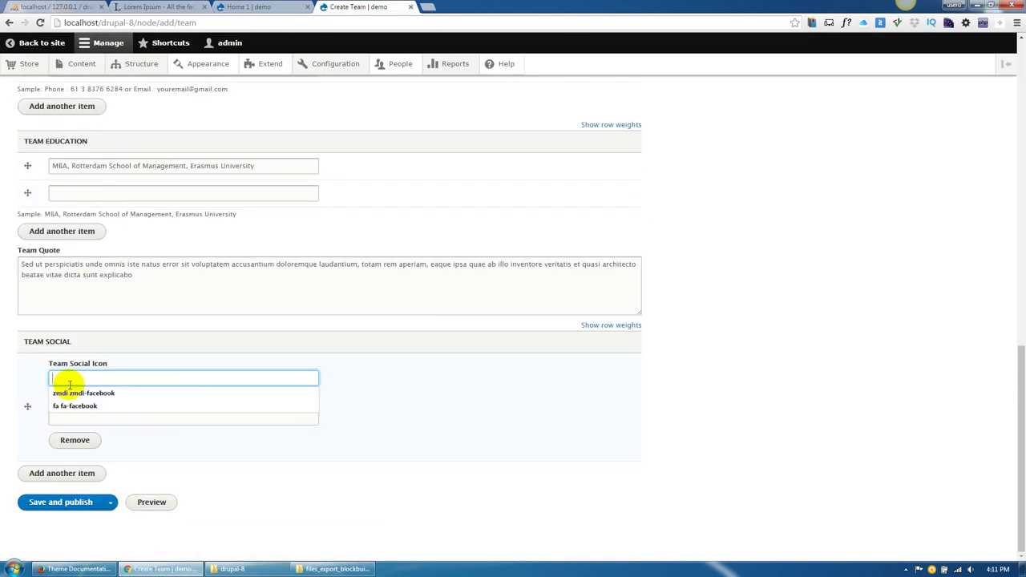
left_click(88, 402)
left_click(108, 419)
type("#")
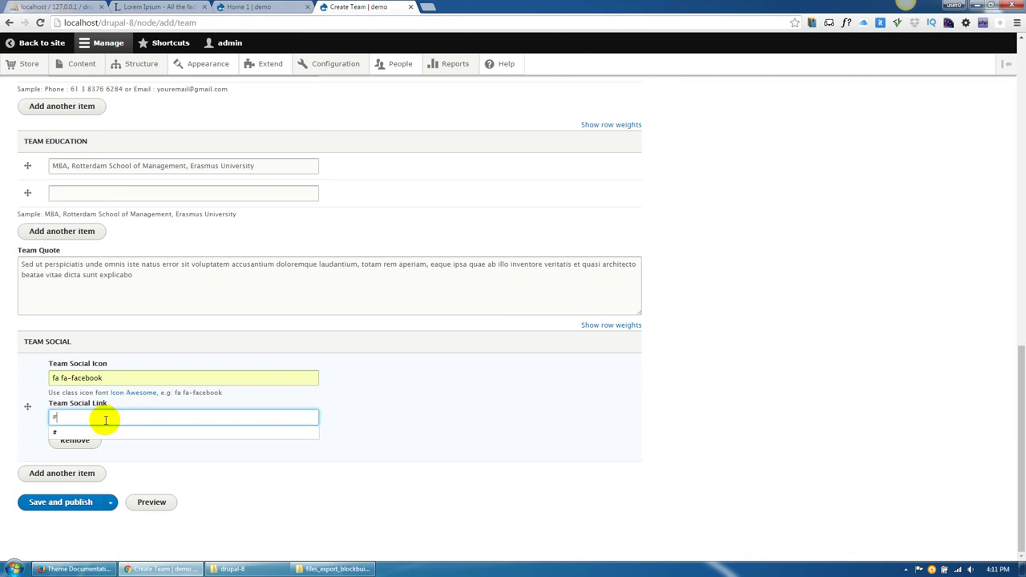
Add a second Team Social item and find the behance class in the Font Awesome brand icons reached from the help link.
left_click(76, 379)
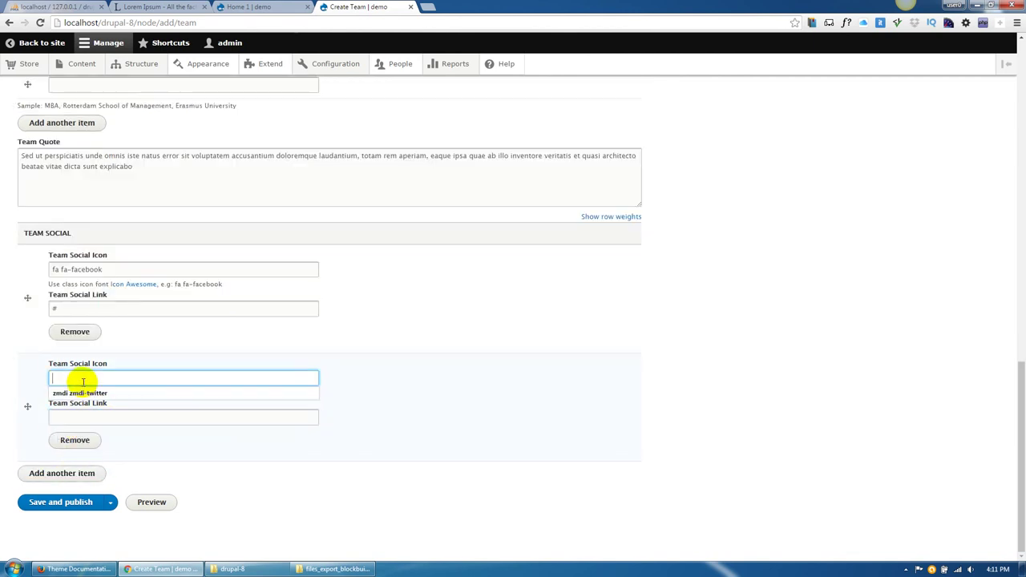
left_click(136, 285)
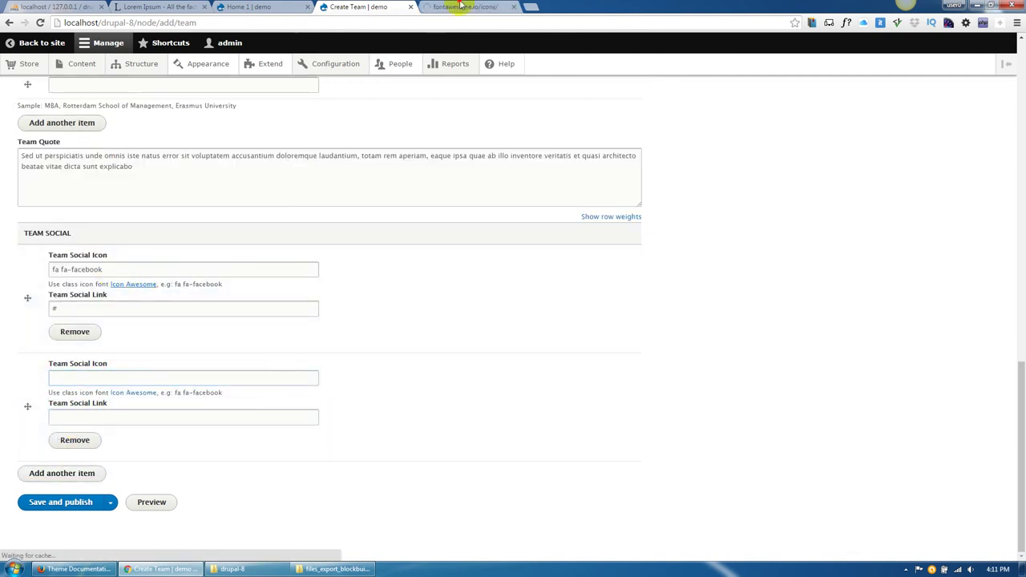
scroll(636, 252, "down", 8)
left_click_drag(1021, 120, 1017, 467)
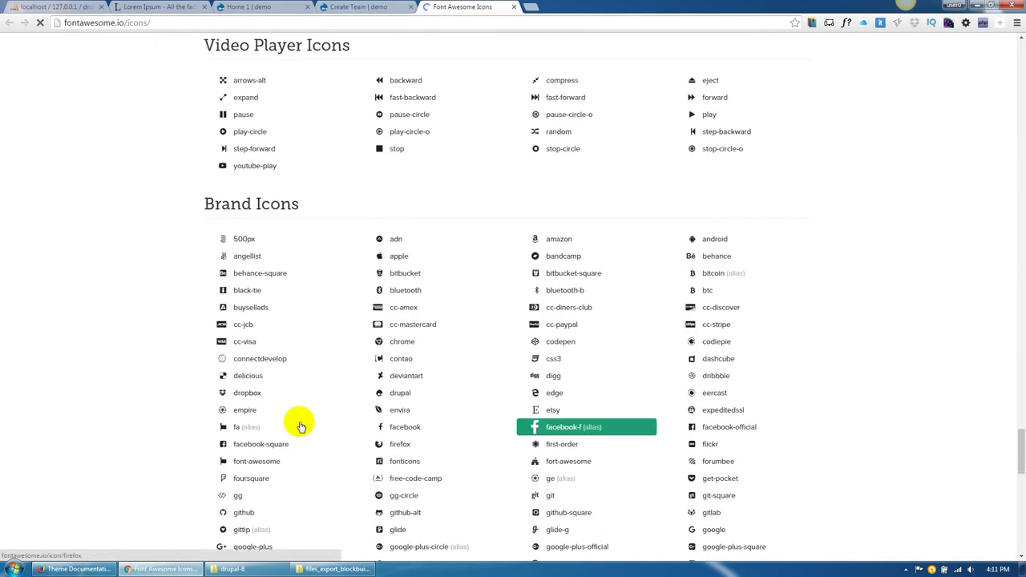
scroll(298, 424, "up", 1)
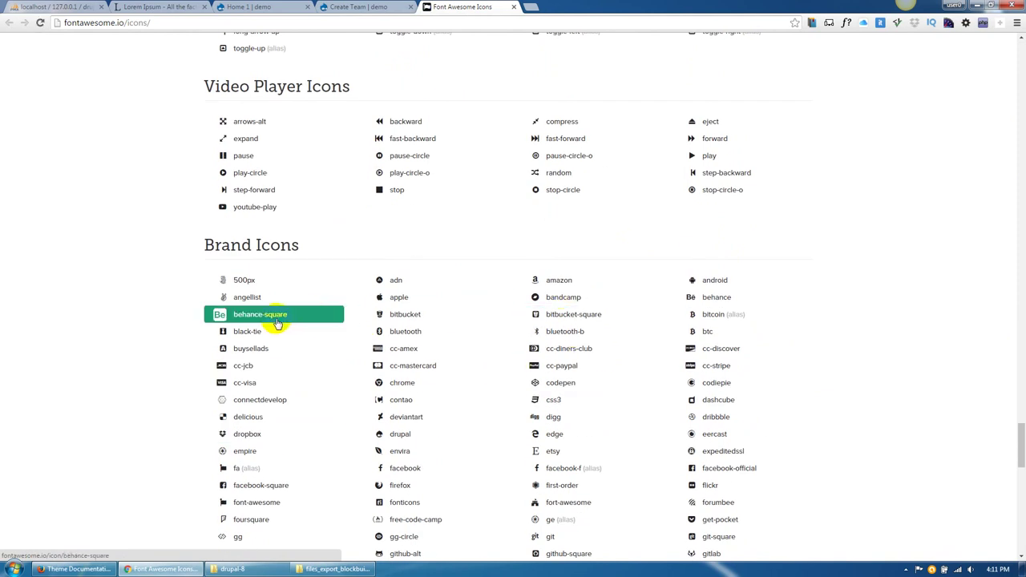
scroll(275, 323, "down", 6)
scroll(275, 321, "down", 3)
scroll(660, 275, "up", 5)
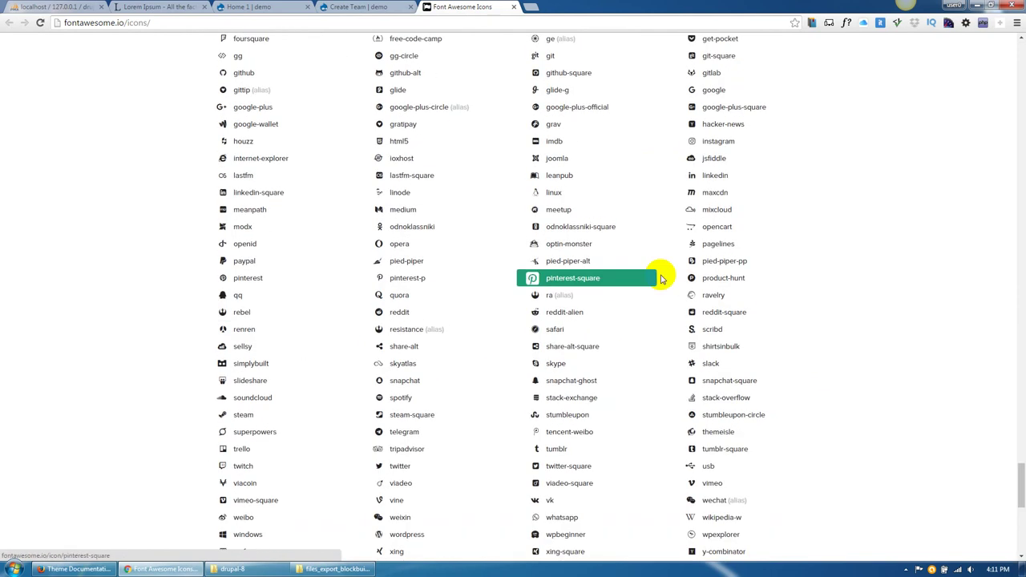
scroll(713, 258, "up", 2)
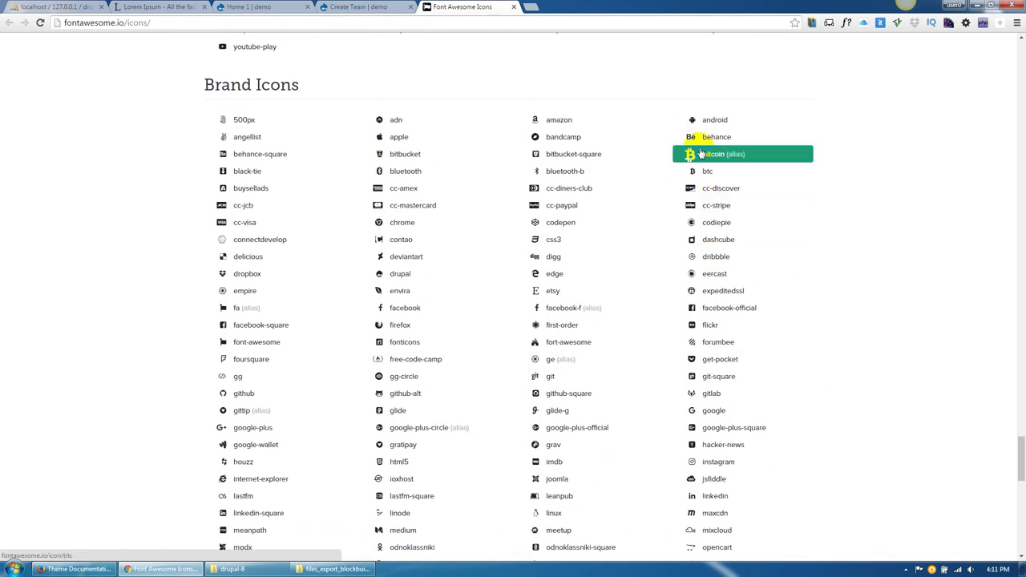
left_click(566, 208)
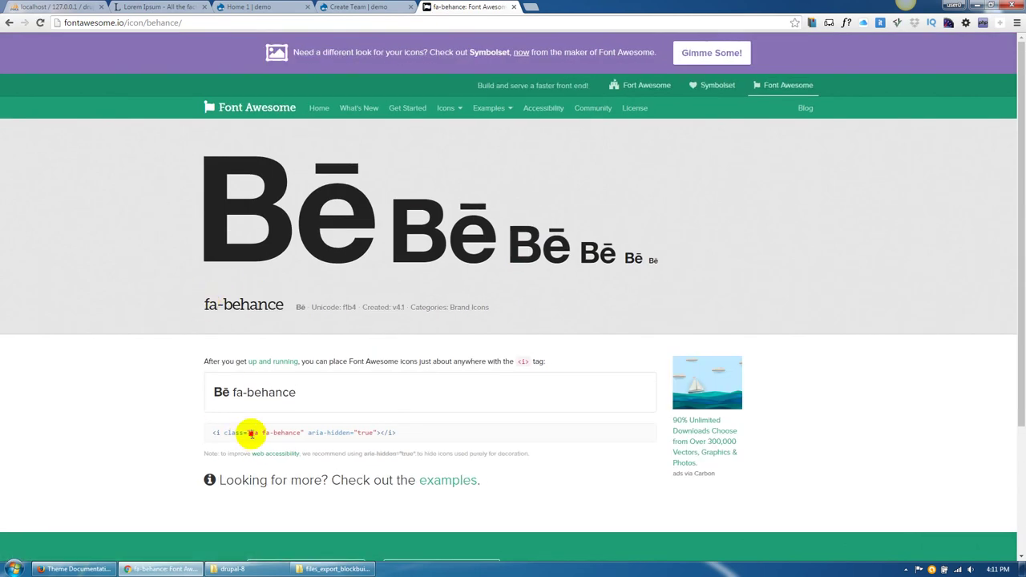
Set the second Team Social item's icon to "fa fa-behance" and its link to "#".
left_click(391, 8)
left_click(137, 378)
key("ctrl+v")
left_click(119, 418)
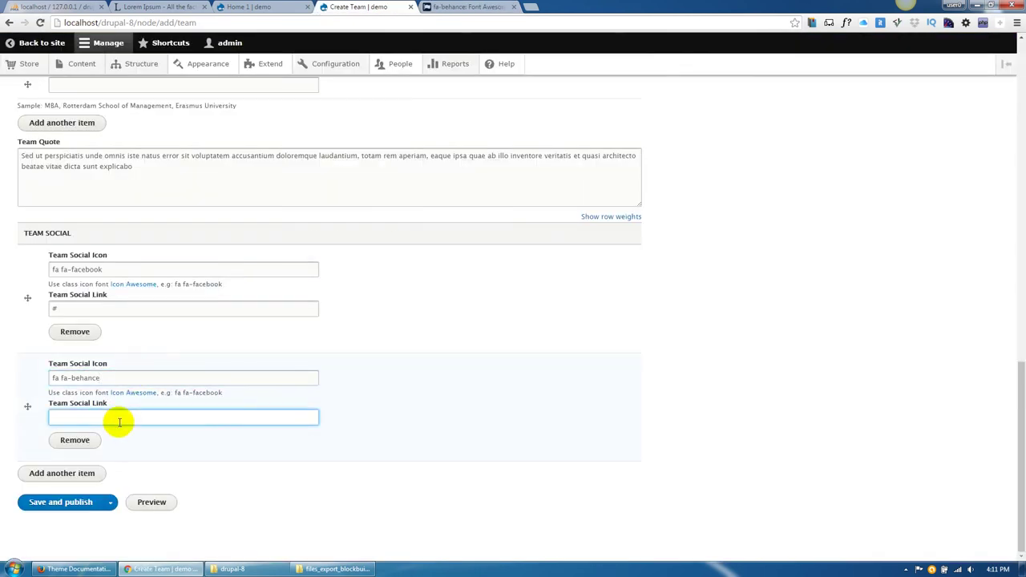
Review the completed form, save and publish the Team item, and look over its published page.
left_click(70, 531)
scroll(71, 530, "up", 7)
scroll(70, 532, "down", 7)
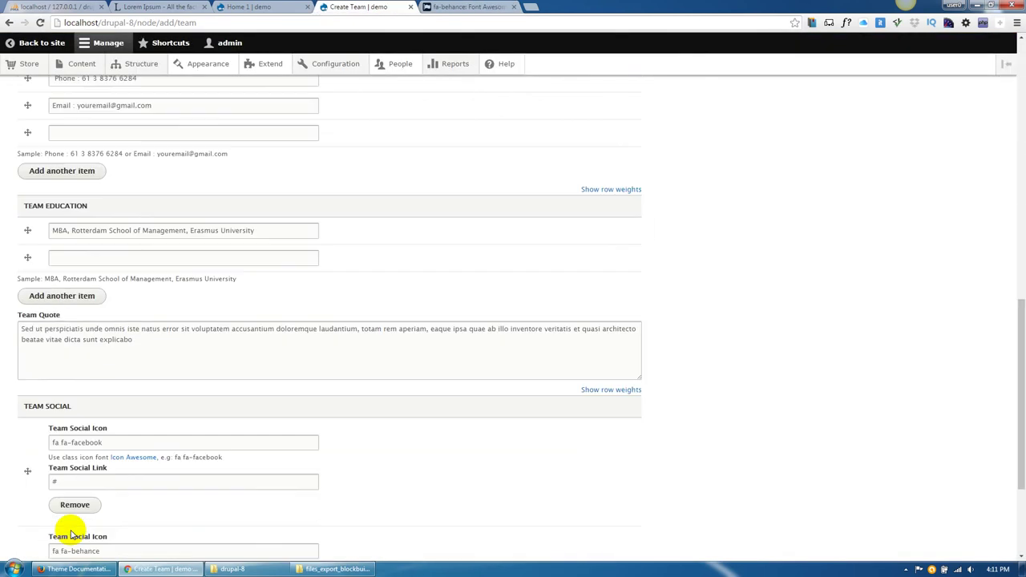
left_click(69, 505)
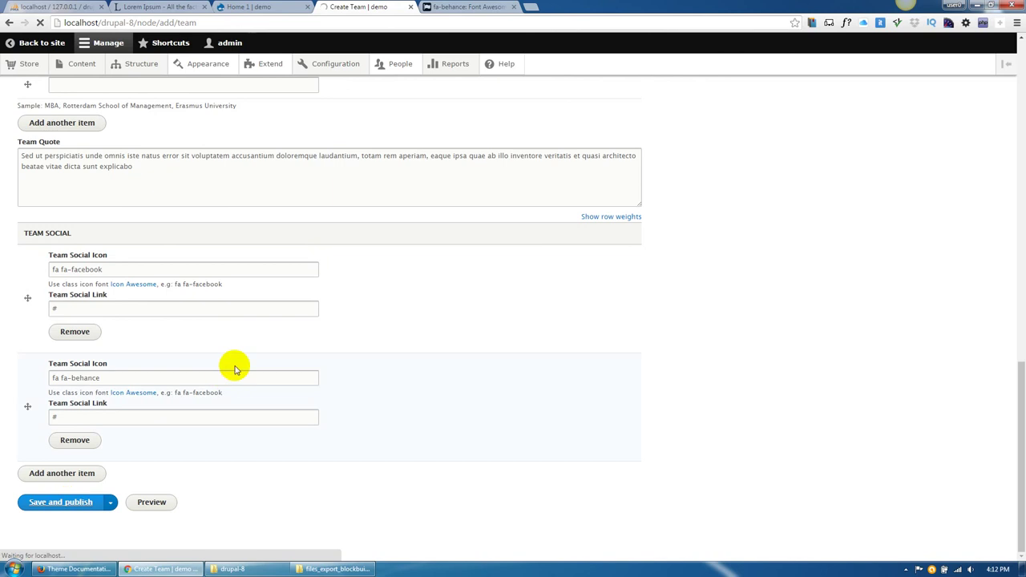
scroll(193, 359, "down", 1)
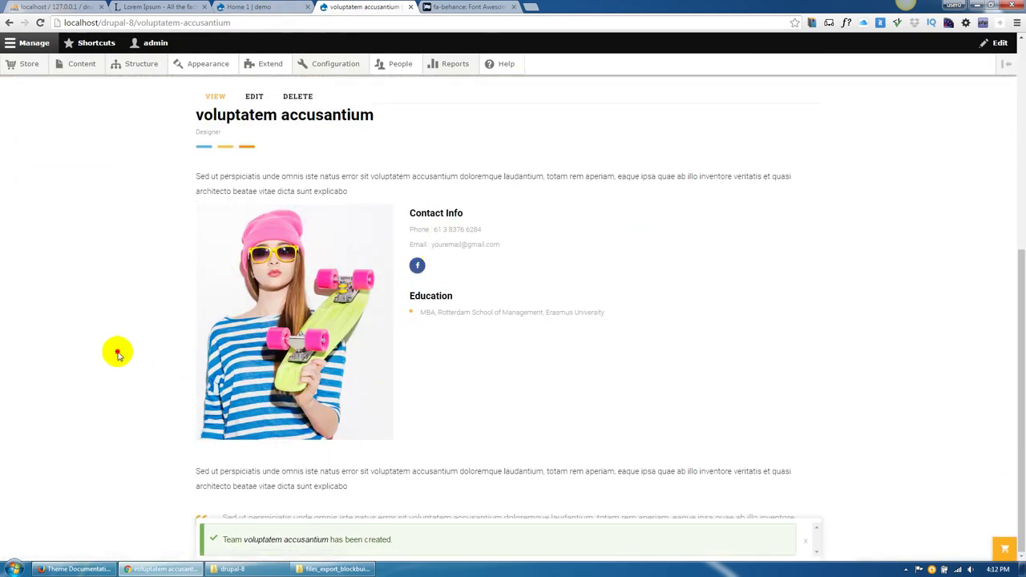
scroll(208, 471, "up", 5)
Open the site's front page and examine the content it lists by default.
left_click(276, 112)
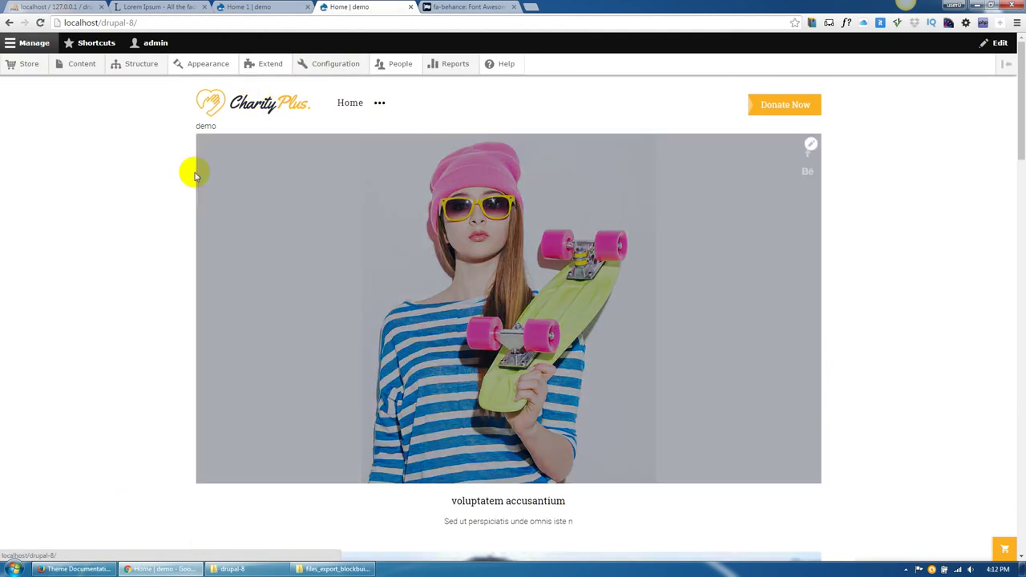
scroll(514, 241, "down", 3)
scroll(514, 241, "up", 3)
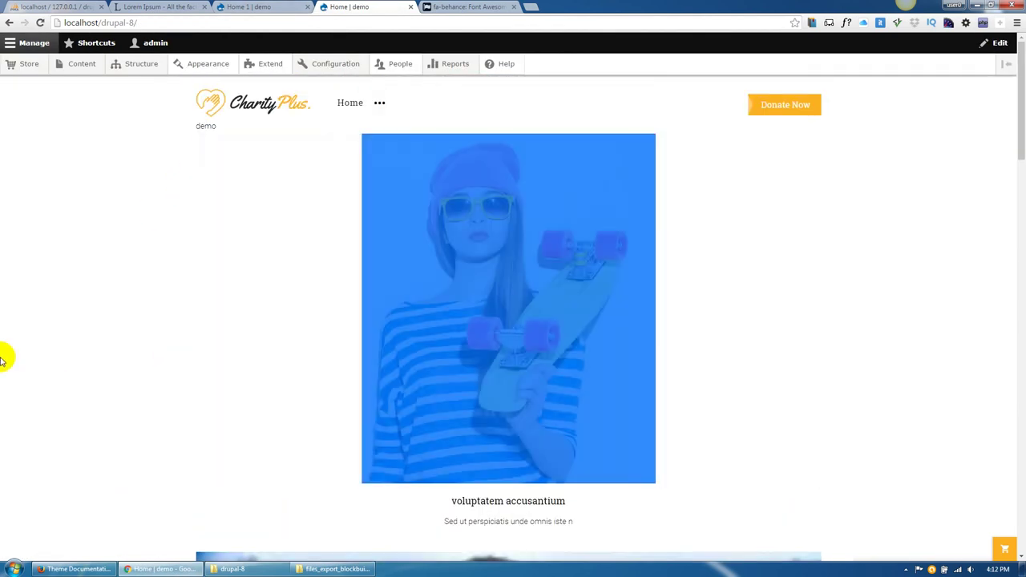
scroll(69, 291, "down", 15)
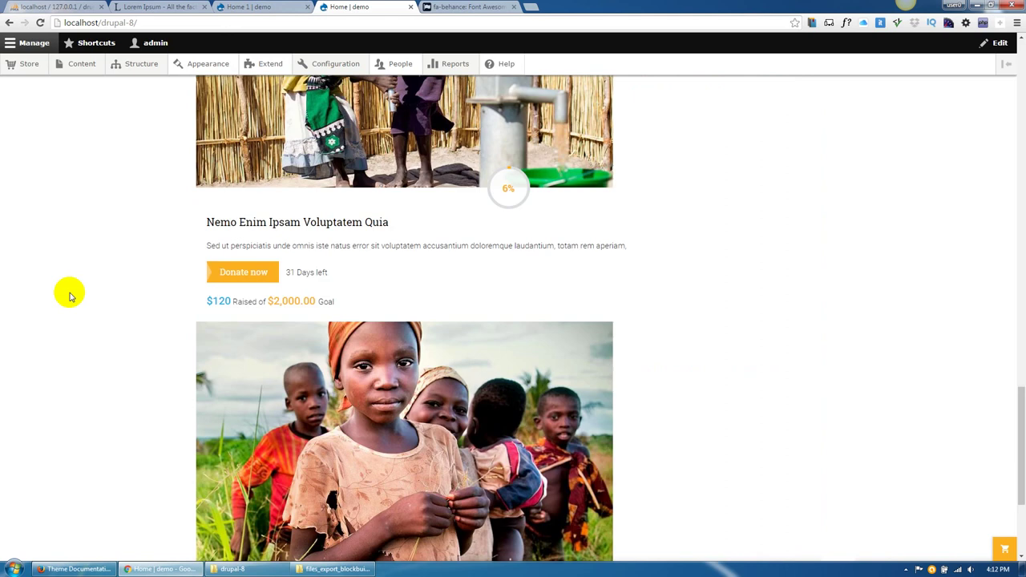
scroll(69, 294, "up", 10)
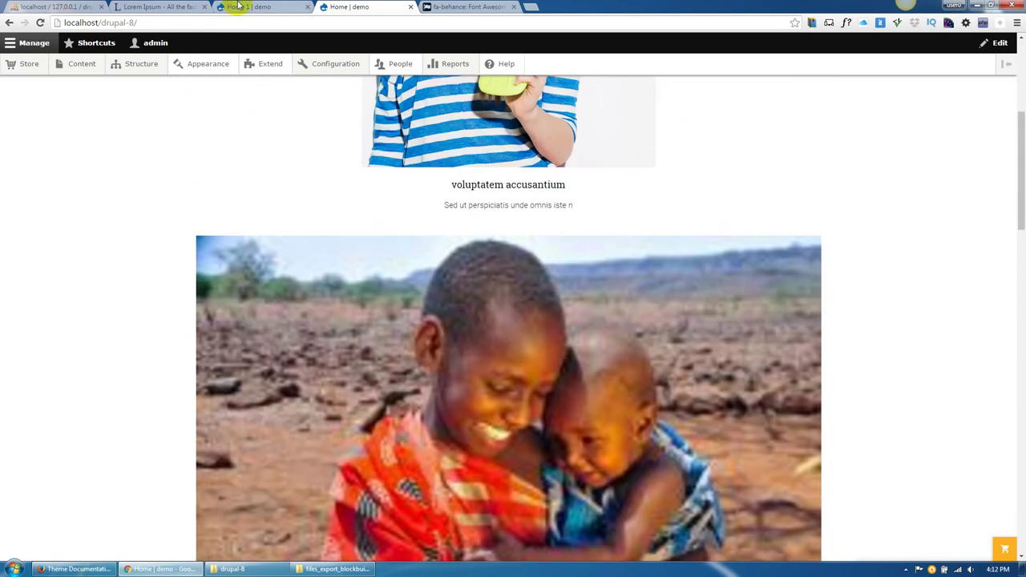
Reload the Home 1 page and examine the team member in its Meet Our Volunteers section.
left_click(238, 7)
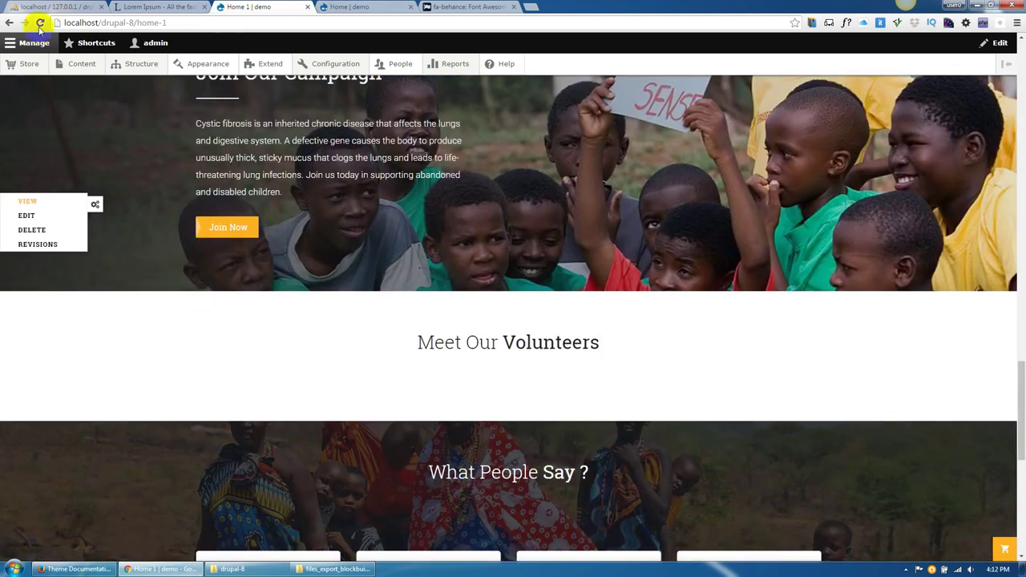
left_click(39, 23)
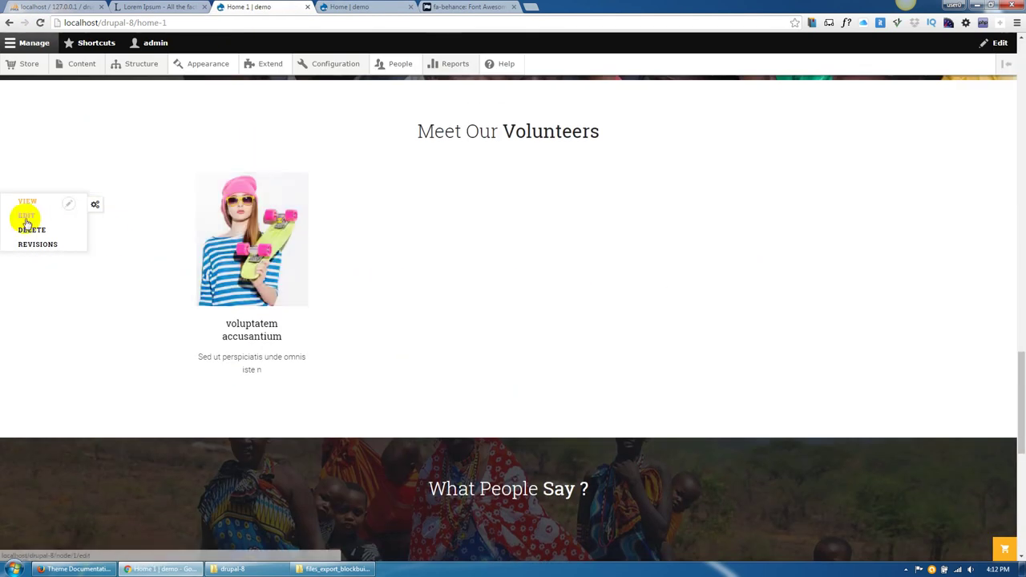
mouse_move(295, 212)
left_click(26, 217)
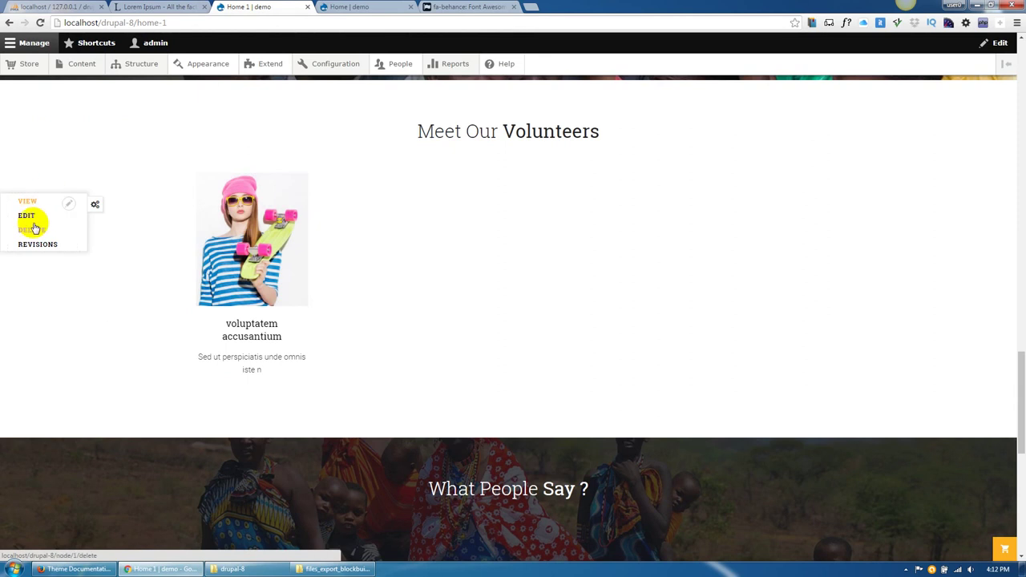
Copy the Home 1 page's path "/home-1" from its address and open the Basic site settings in a new tab.
left_click_drag(135, 23, 198, 25)
key("ctrl+c")
mouse_move(314, 73)
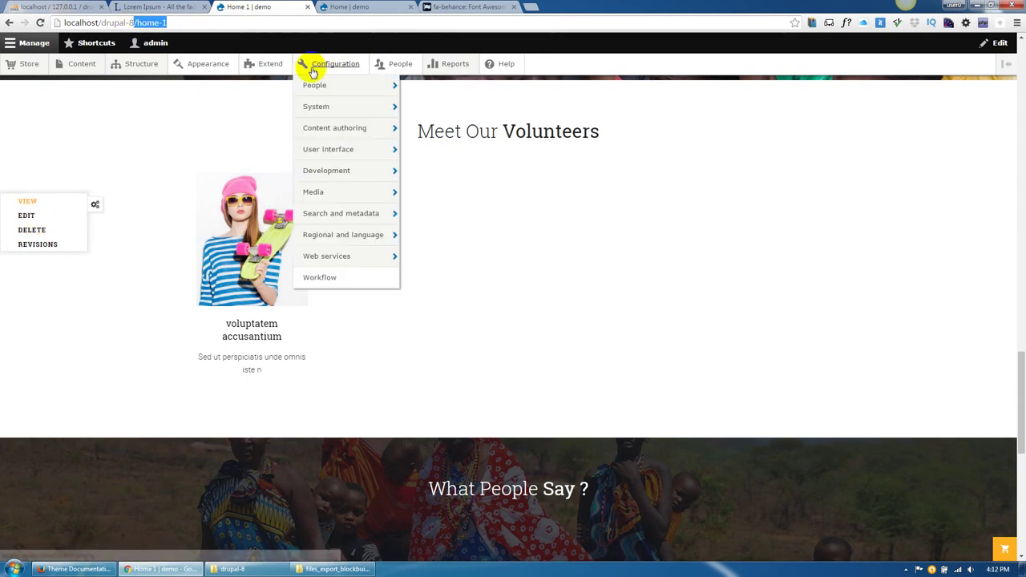
mouse_move(339, 112)
middle_click(427, 106)
left_click(343, 8)
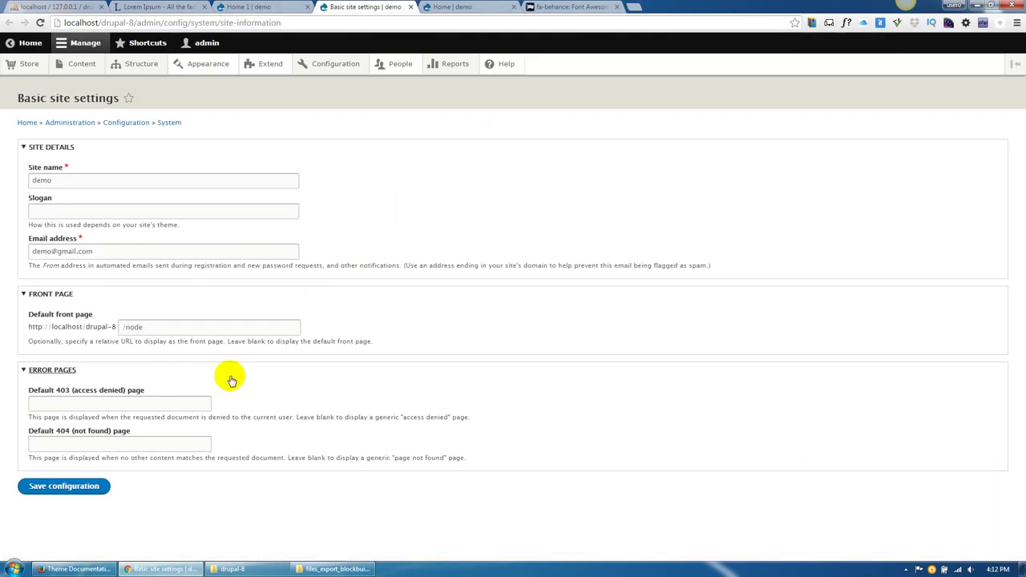
Replace the default front page path with "/home-1" and save the site configuration.
left_click_drag(164, 330, 131, 357)
key("ctrl+v")
left_click(74, 496)
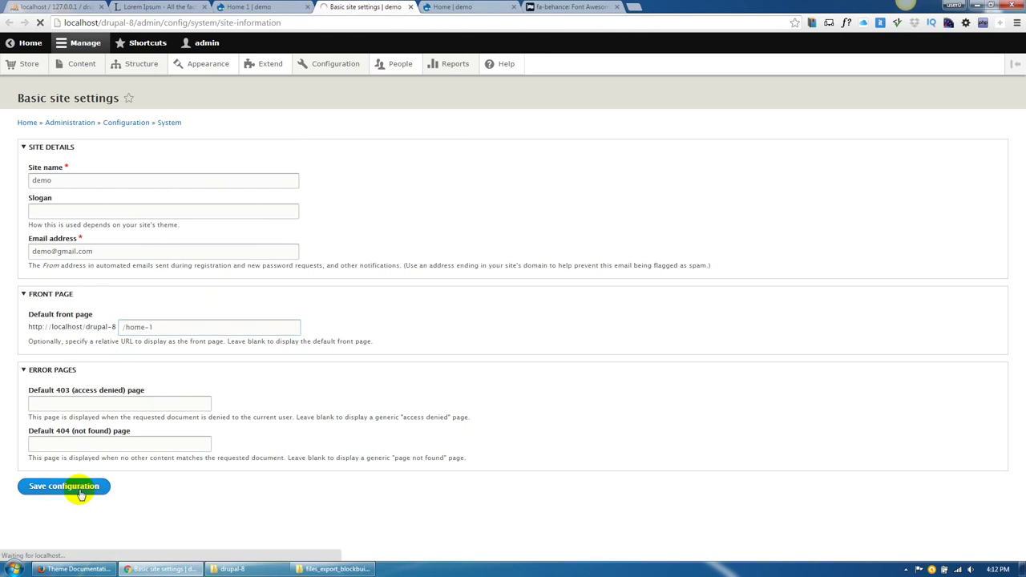
Reload the site's front page from its logo and check that it shows the Home 1 page.
key("ctrl+Tab")
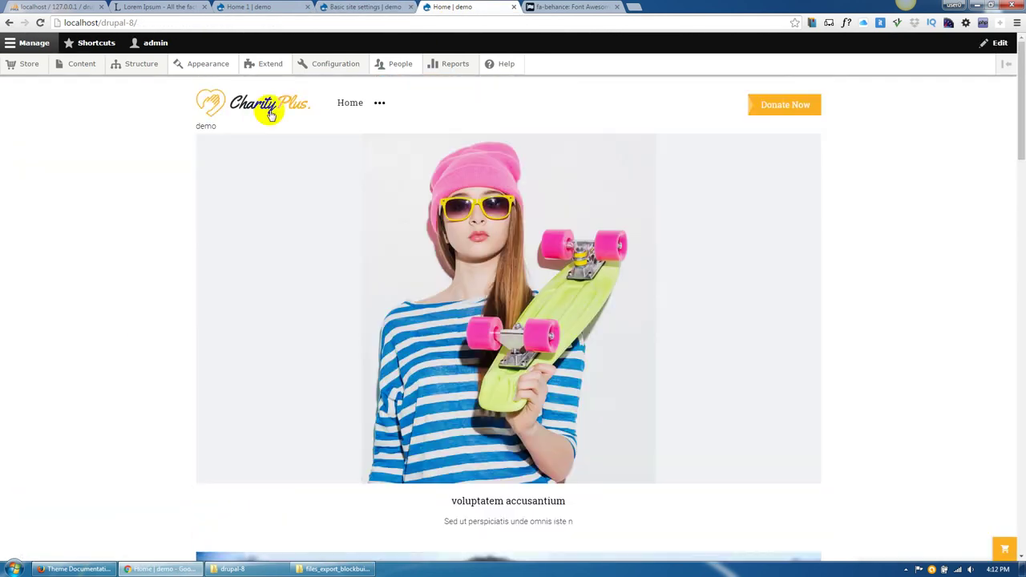
left_click(270, 113)
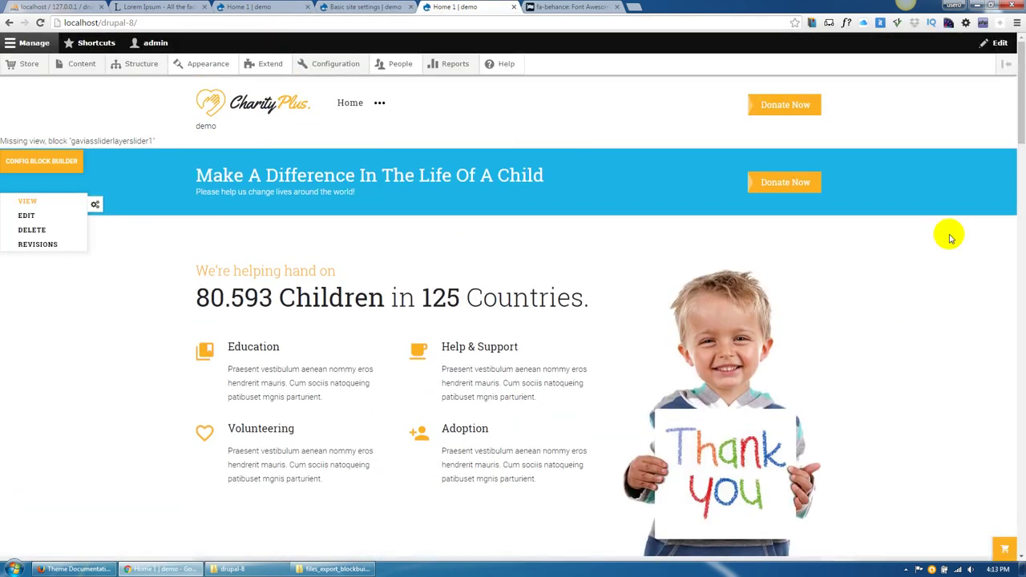
left_click_drag(1021, 125, 1020, 94)
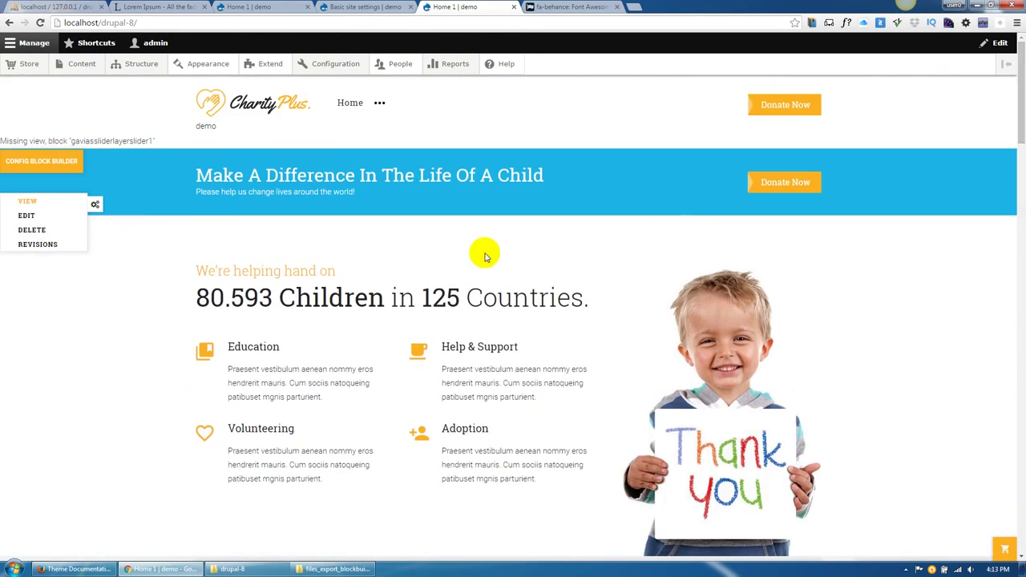
left_click(364, 6)
left_click(452, 7)
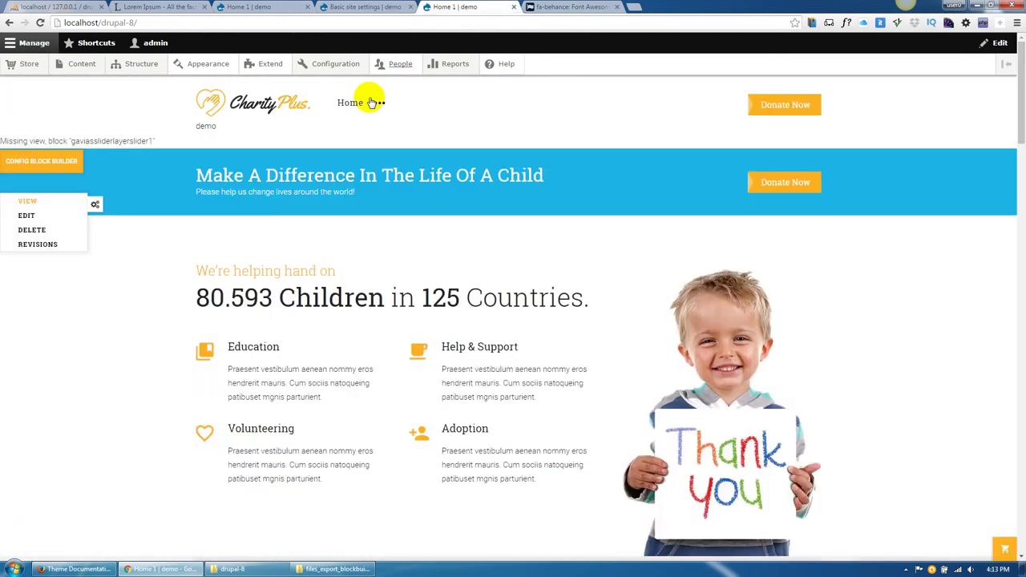
Turn off the site slogan in the Site branding block of the Gavias Charityplus block layout and save the block.
mouse_move(134, 66)
left_click(132, 87)
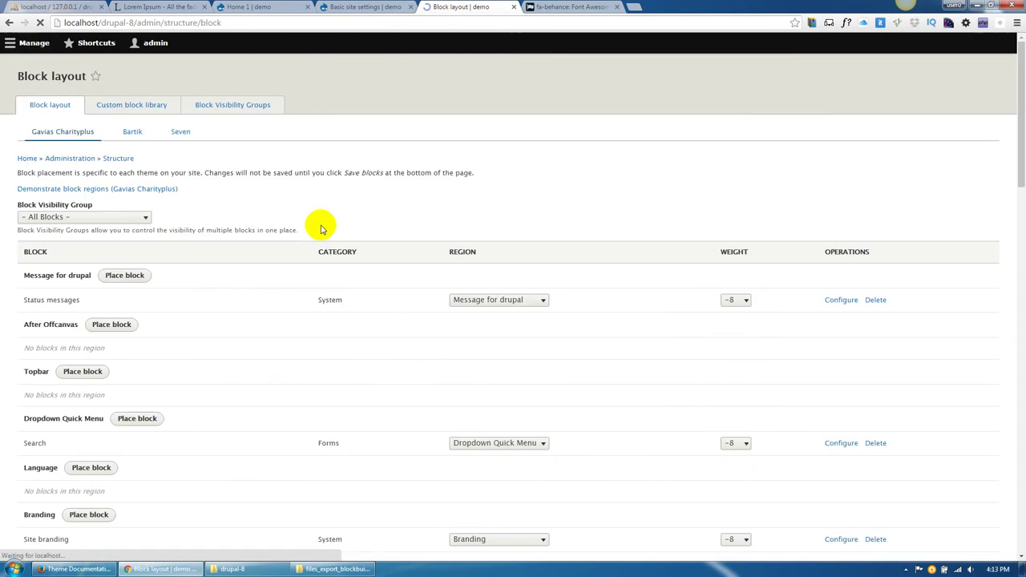
scroll(241, 321, "down", 3)
scroll(241, 339, "down", 2)
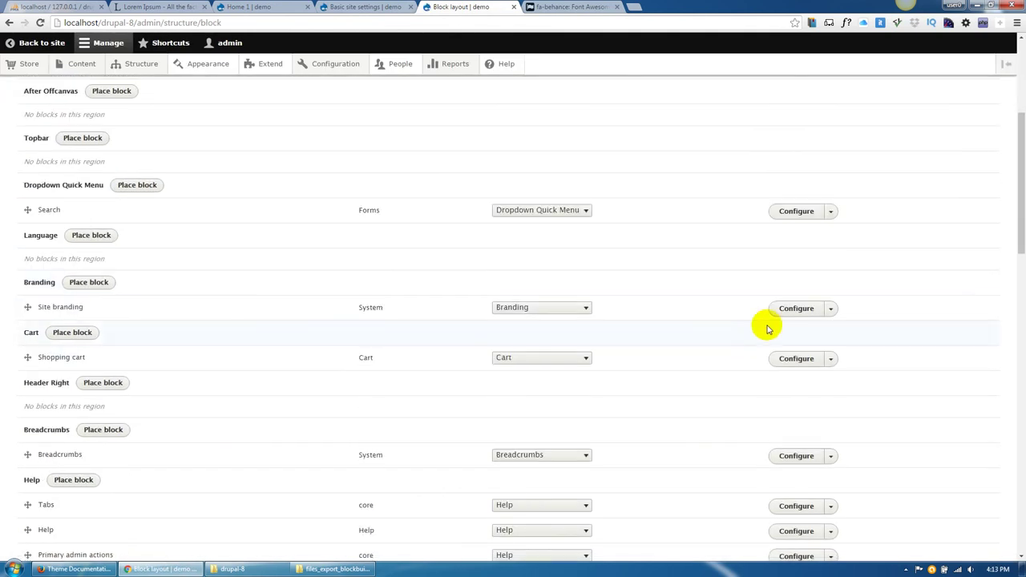
left_click(790, 310)
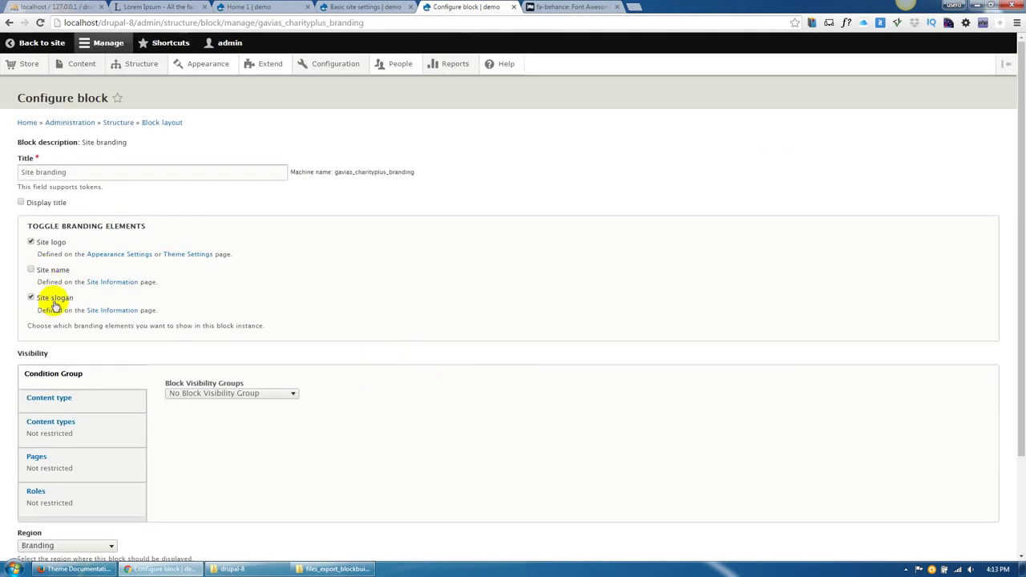
left_click(54, 303)
scroll(56, 321, "down", 3)
left_click(50, 502)
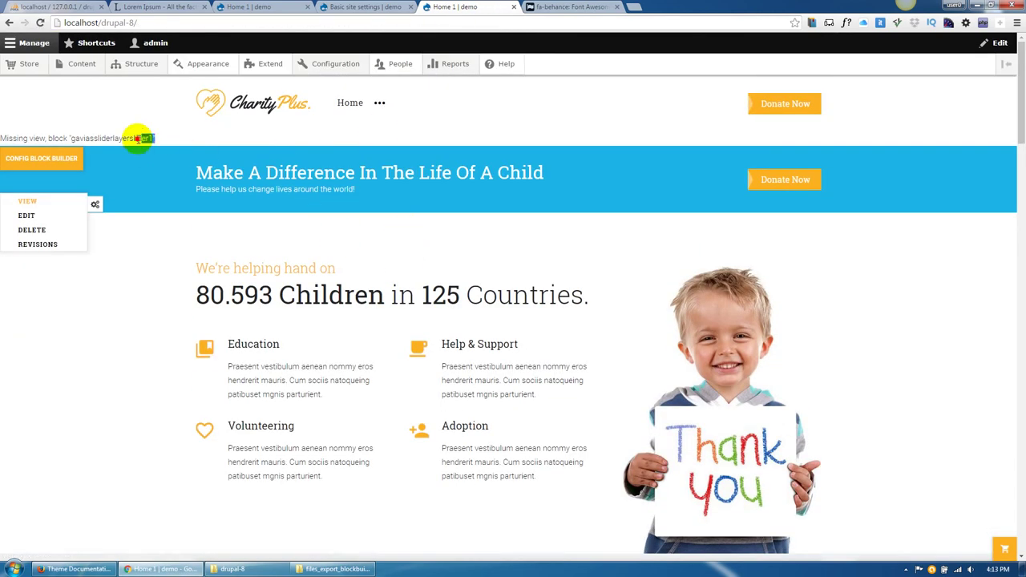
Open Gavias SliderLayer in a new tab and create a group slider titled "Slider #1".
mouse_move(141, 64)
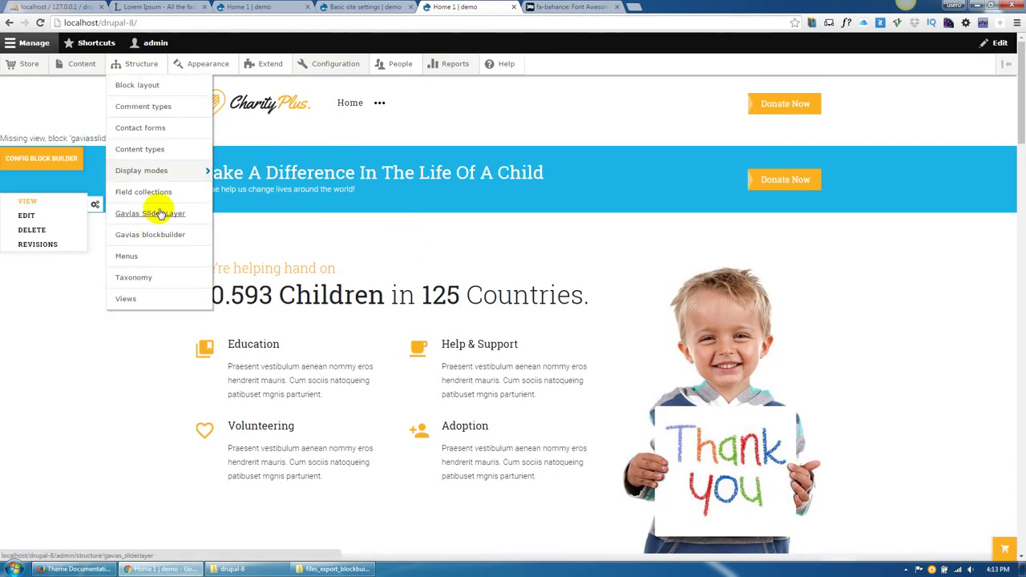
left_click(153, 214)
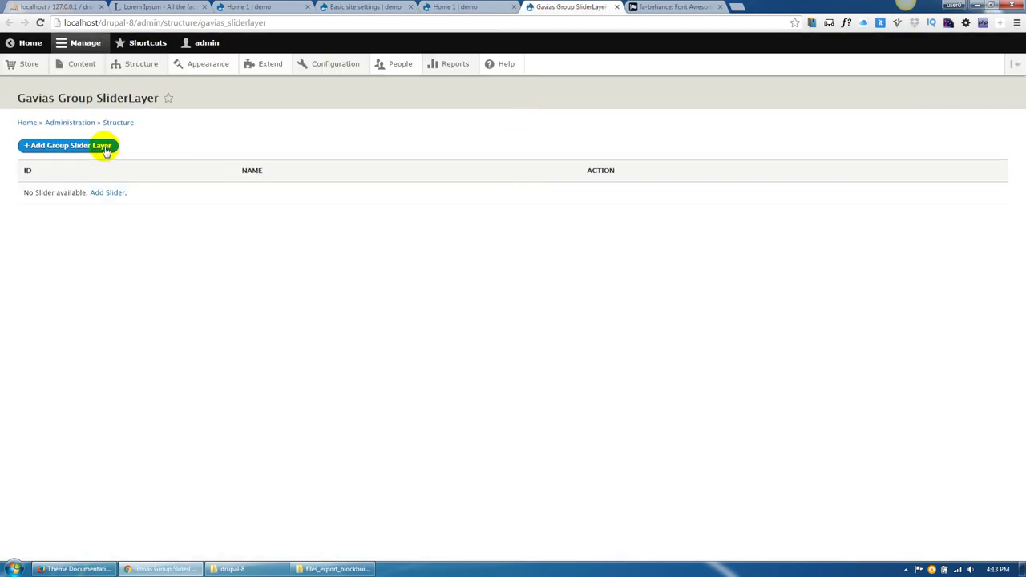
left_click(101, 147)
left_click(124, 163)
type("s")
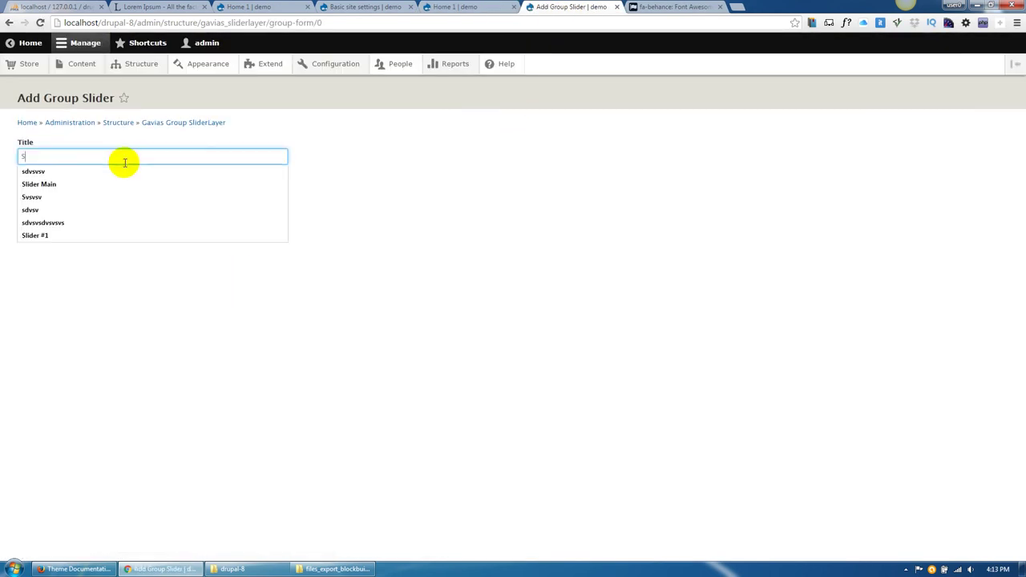
type("lider 1")
type("1")
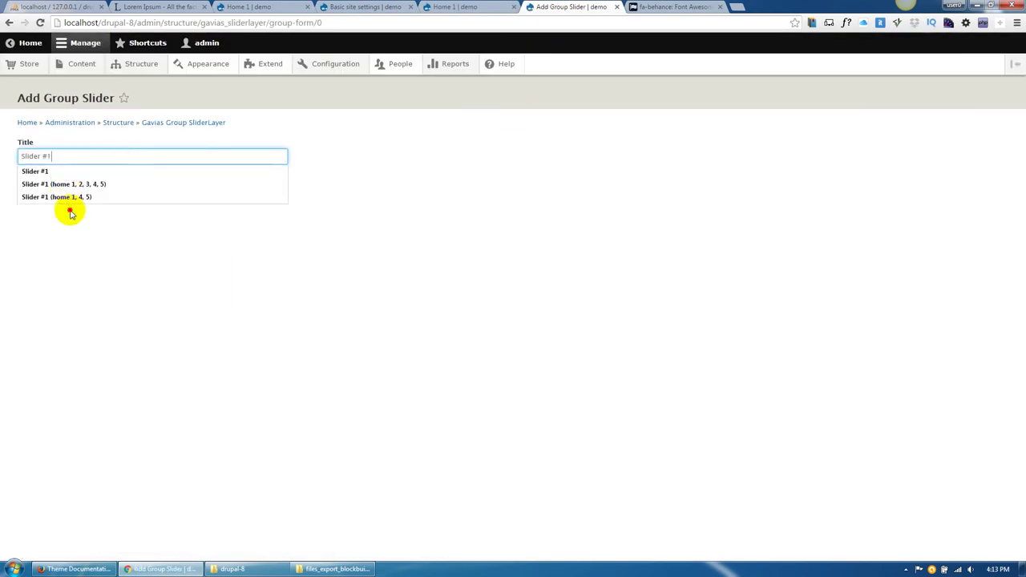
key("Return")
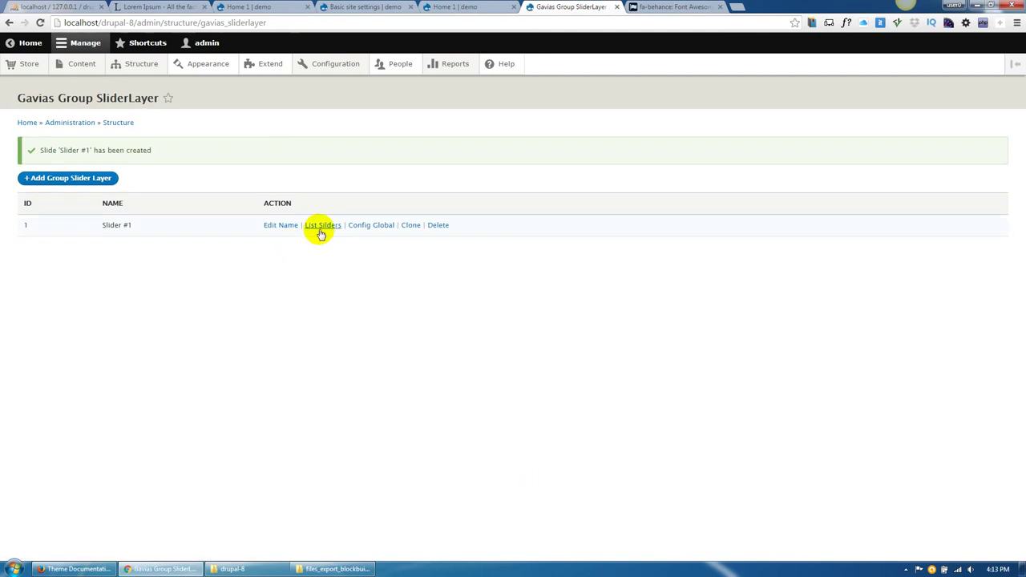
Add a slider to the Slider #1 group and upload cta-2.jpg from the Parallax folder as its background image.
left_click(319, 226)
left_click(114, 195)
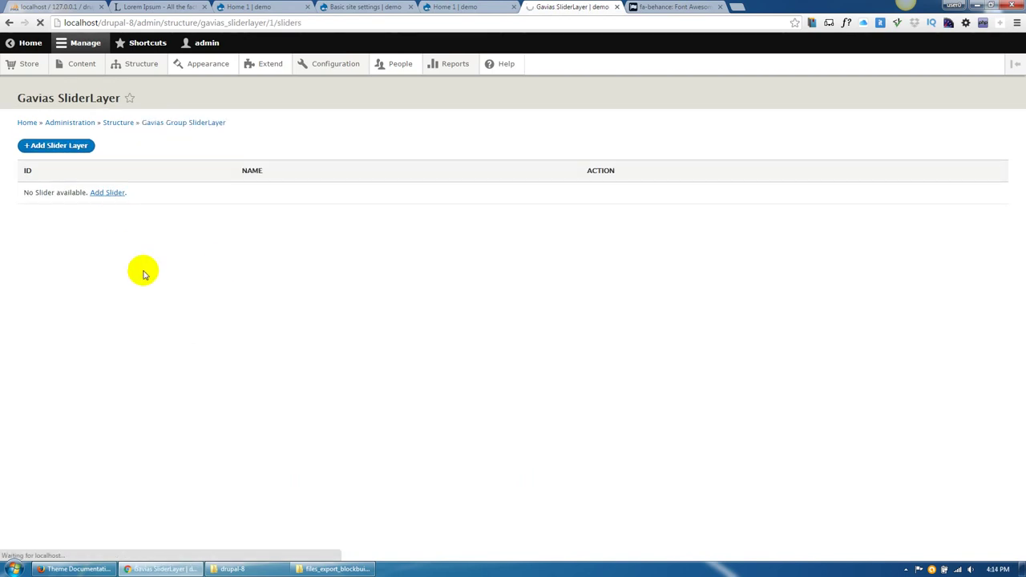
left_click(57, 225)
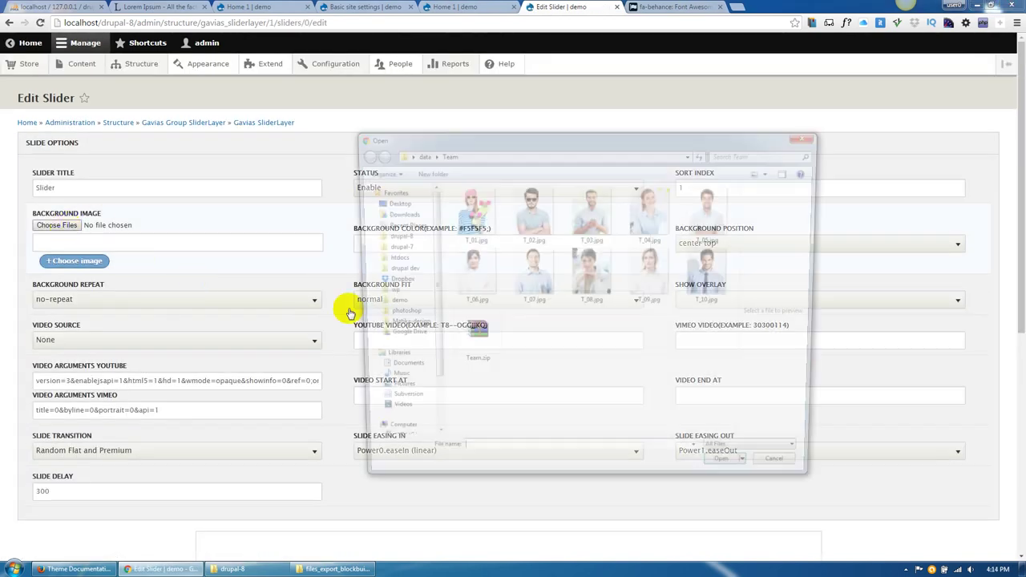
left_click(413, 153)
double_click(471, 280)
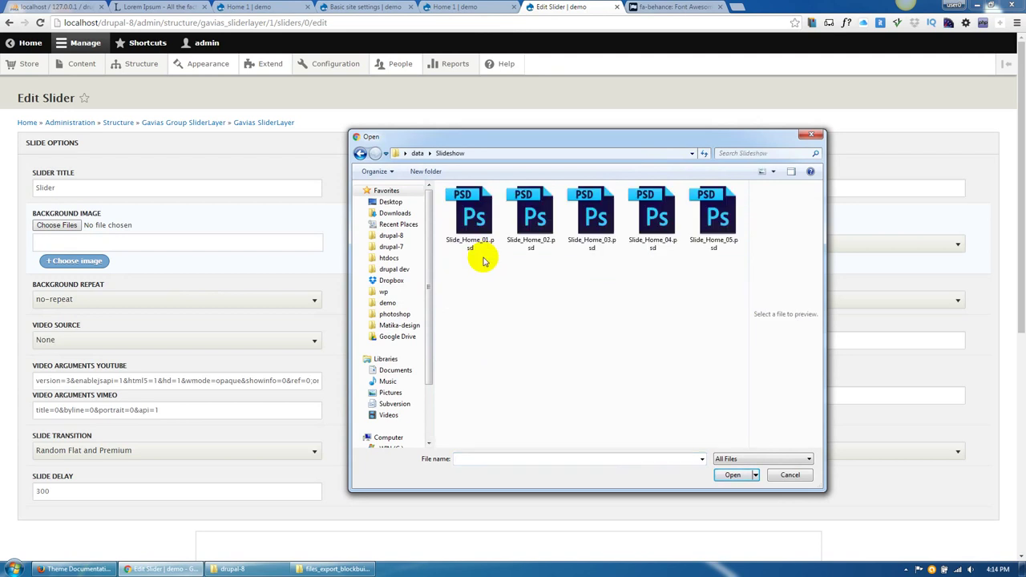
left_click(360, 153)
double_click(473, 267)
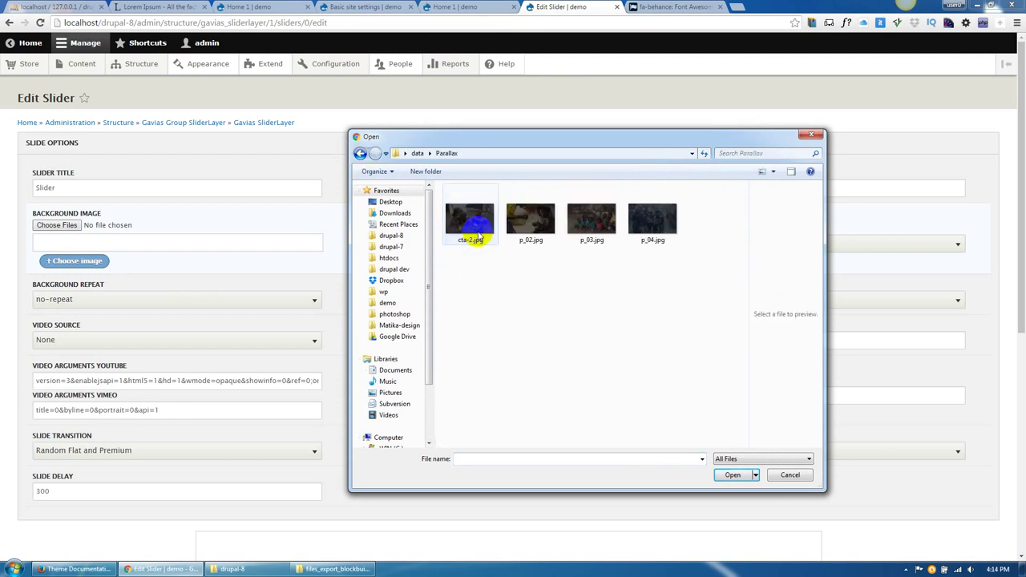
left_click(485, 238)
left_click(516, 240)
double_click(474, 232)
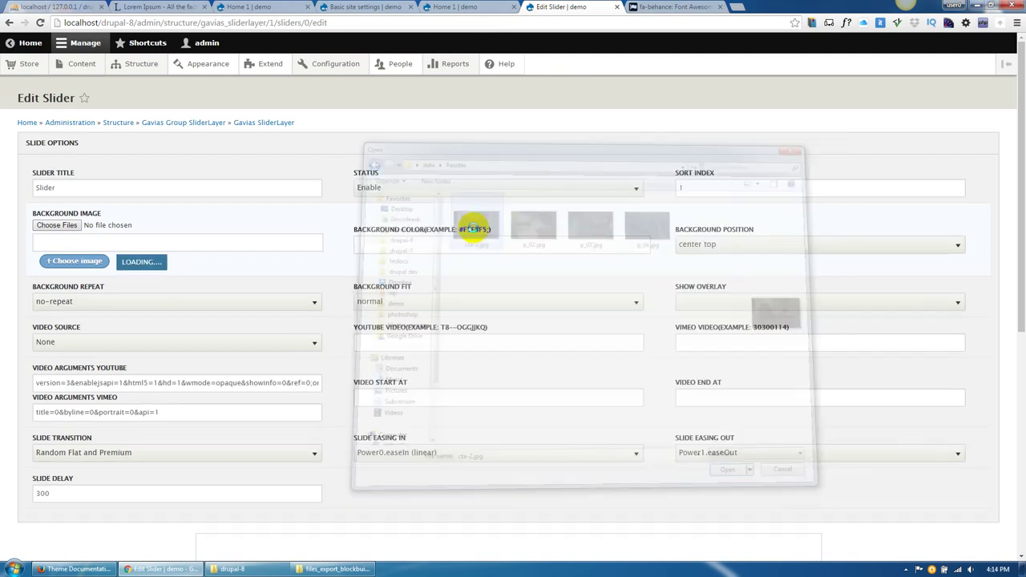
Add a text layer to the slide and position it at Top 300 with Left set to "center".
scroll(281, 373, "down", 5)
left_click(874, 484)
scroll(540, 435, "down", 6)
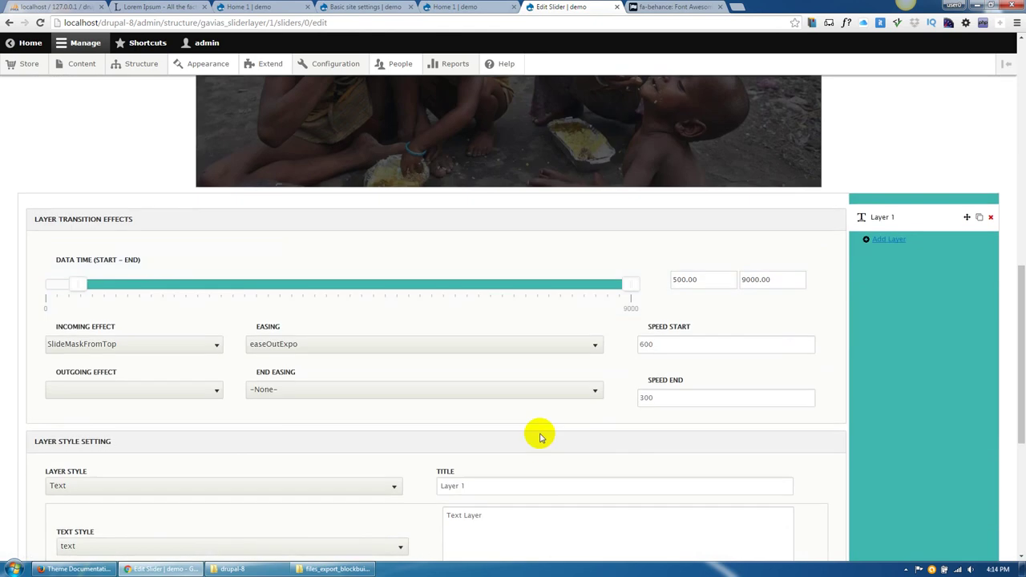
left_click(490, 310)
scroll(404, 394, "down", 2)
left_click_drag(396, 374, 272, 366)
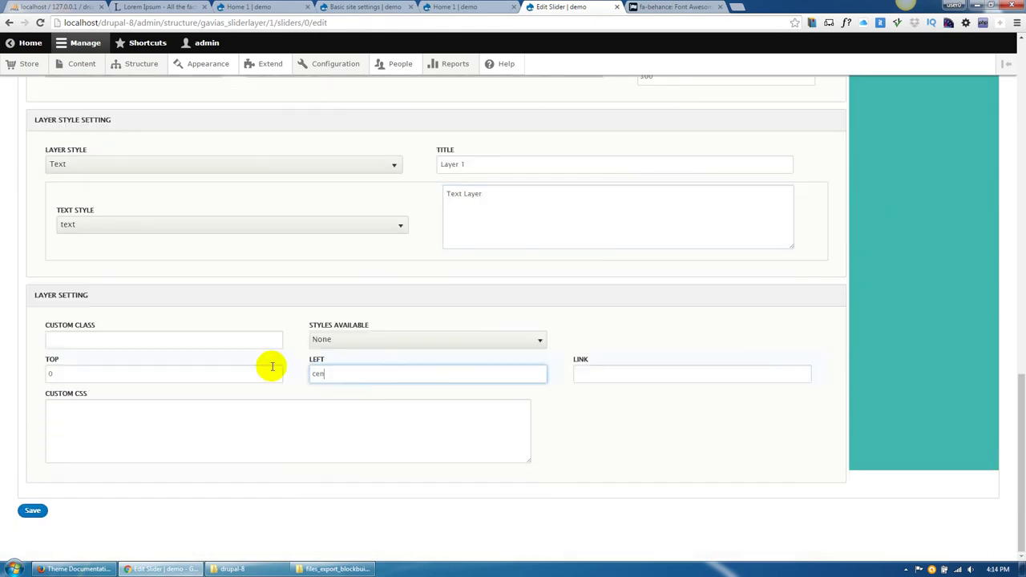
type("center")
scroll(206, 377, "up", 10)
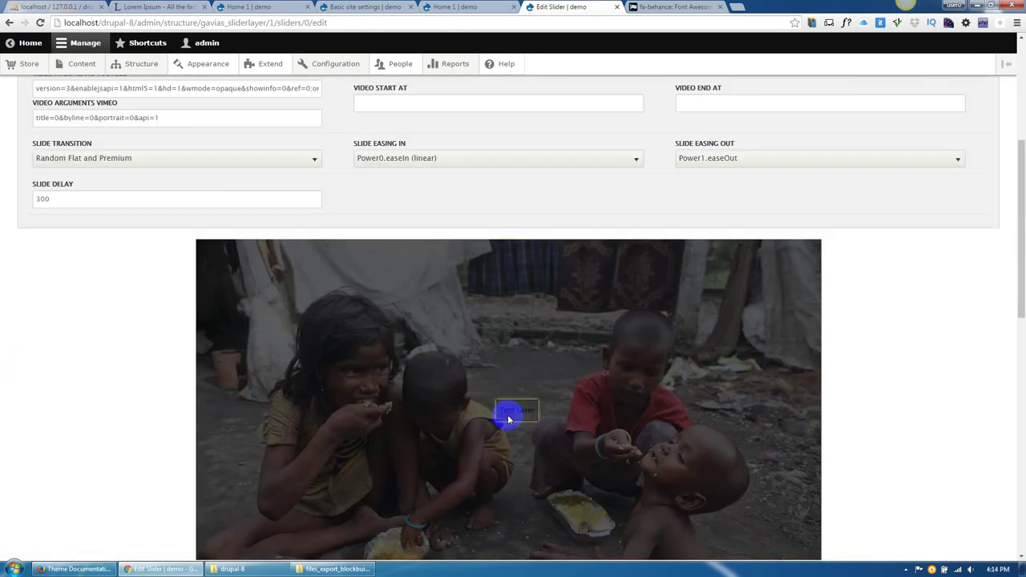
scroll(344, 421, "down", 6)
scroll(345, 421, "down", 4)
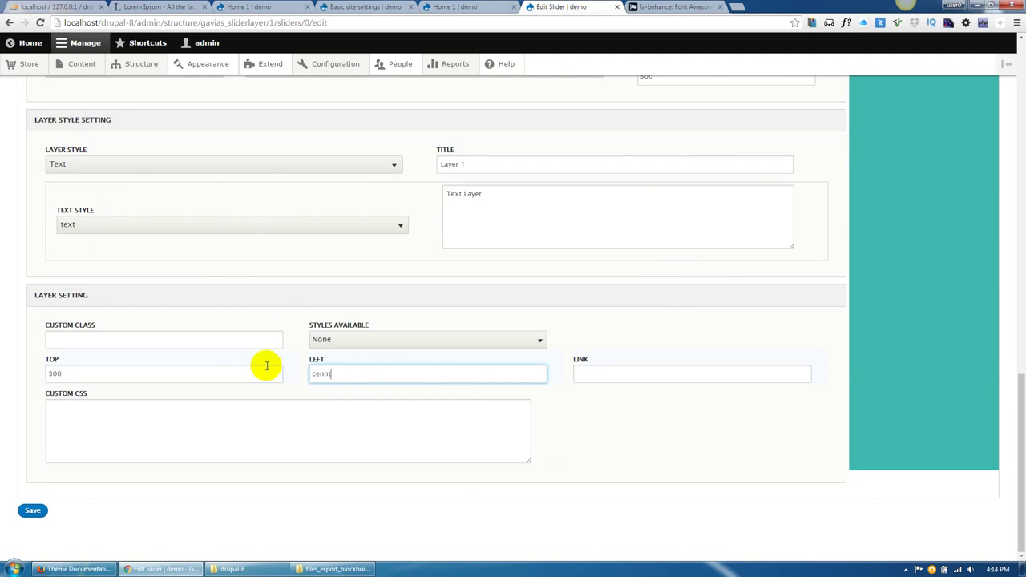
Give the text layer the style "Style #1: font-size 40px, font-family-second" and the custom class "text-white".
left_click(397, 340)
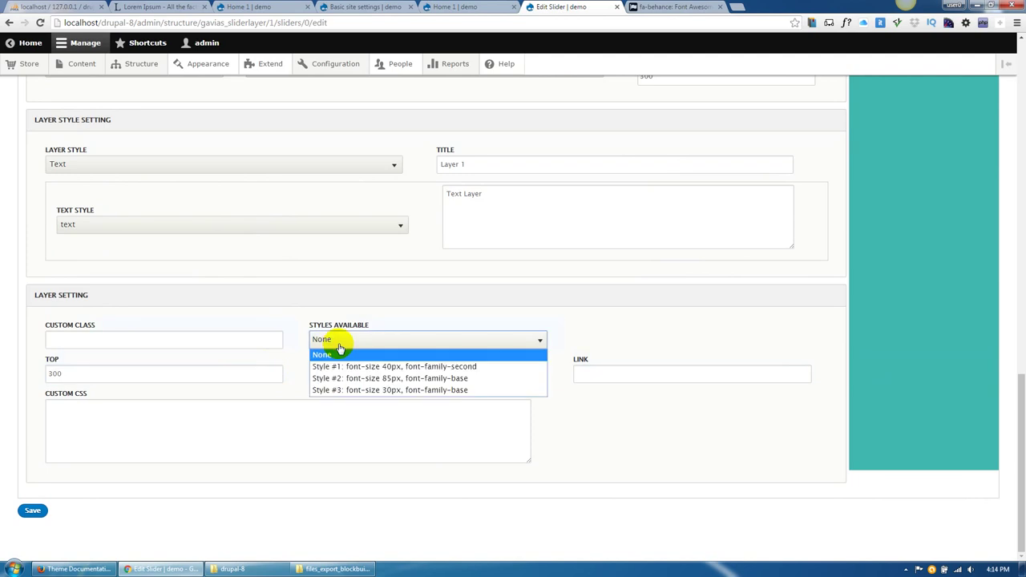
left_click(389, 365)
left_click(185, 343)
type("text-white")
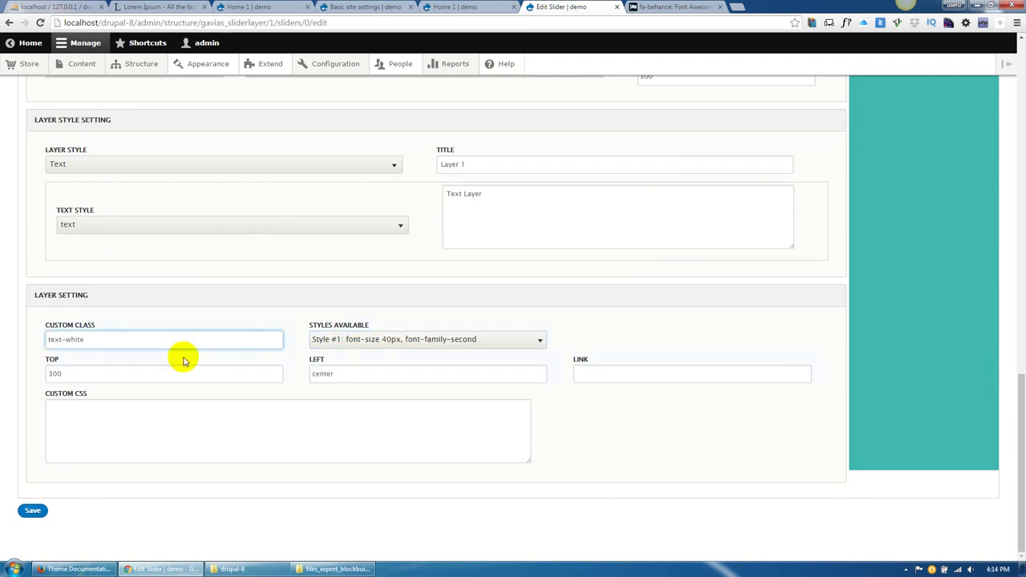
left_click(91, 445)
Widen the text layer's box on the slide preview so "Text Layer" fits on one line, and save the slider.
scroll(486, 312, "up", 7)
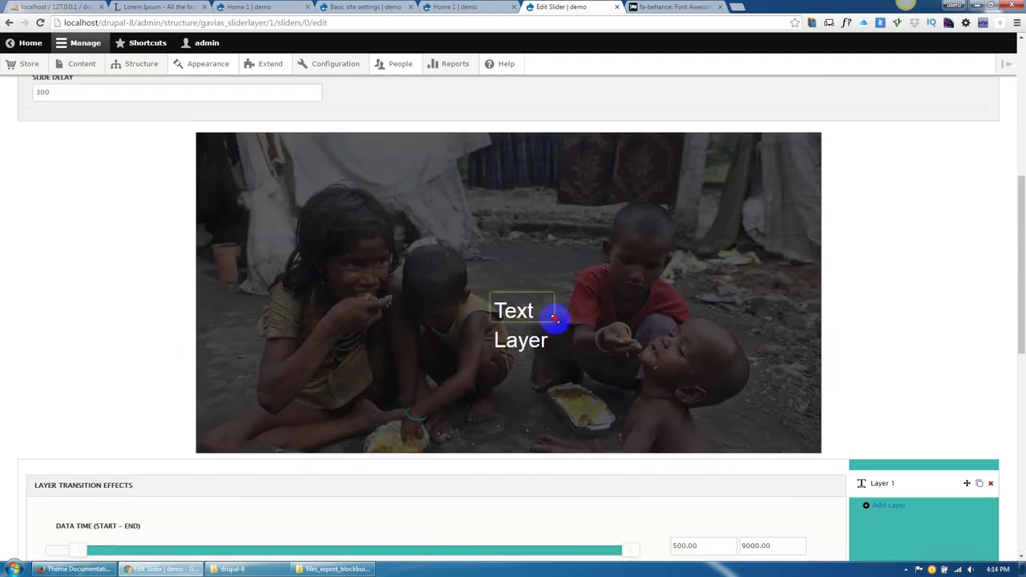
left_click_drag(554, 319, 621, 329)
scroll(272, 361, "down", 10)
left_click(32, 509)
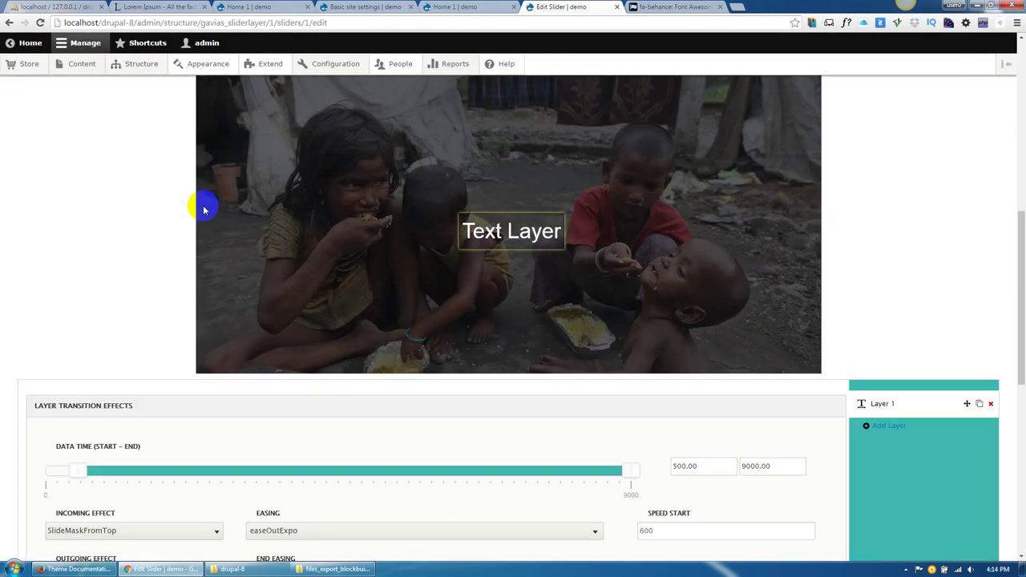
scroll(204, 209, "down", 4)
scroll(203, 209, "up", 8)
Find the "Gavias SliderLayer – Slider #1" block, place it with region None in the block layout, and save it.
mouse_move(142, 67)
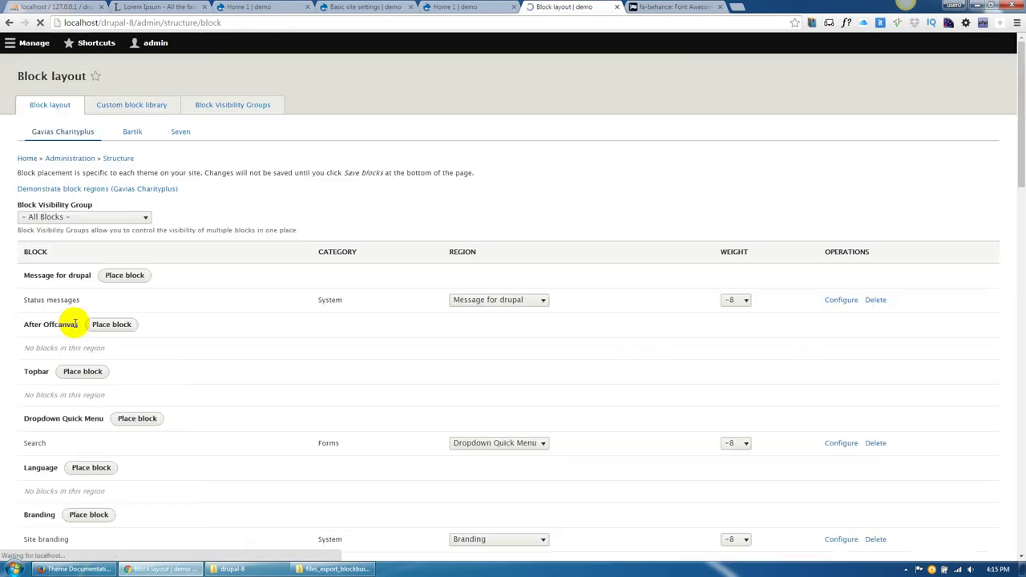
left_click_drag(1020, 81, 1020, 473)
left_click(87, 348)
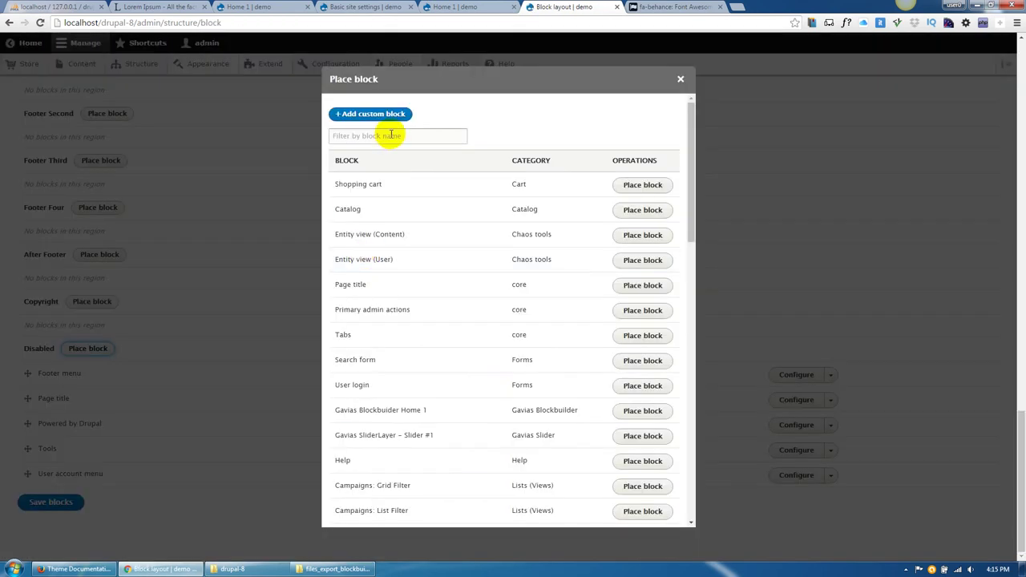
left_click(391, 134)
type("slid")
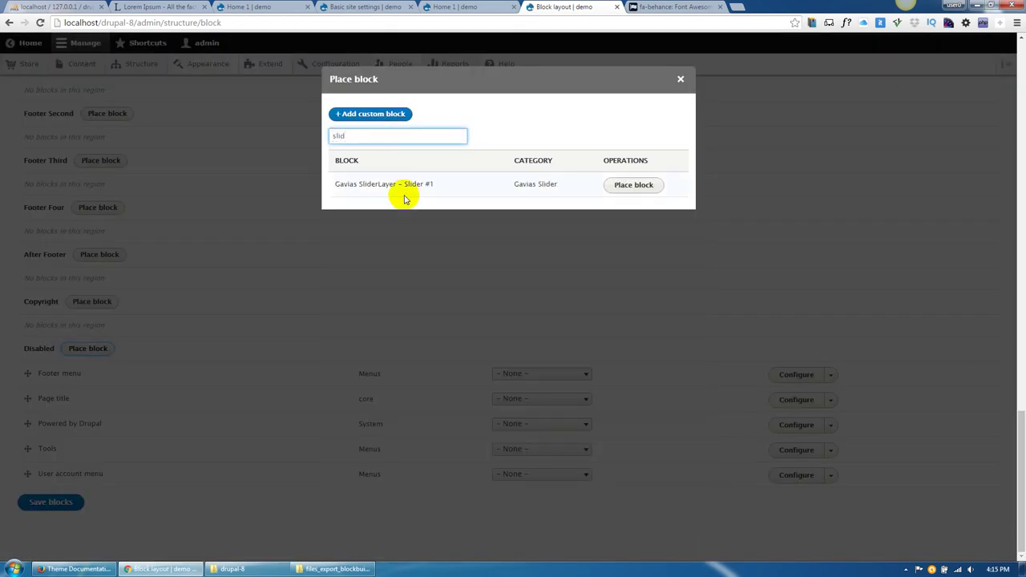
left_click(634, 185)
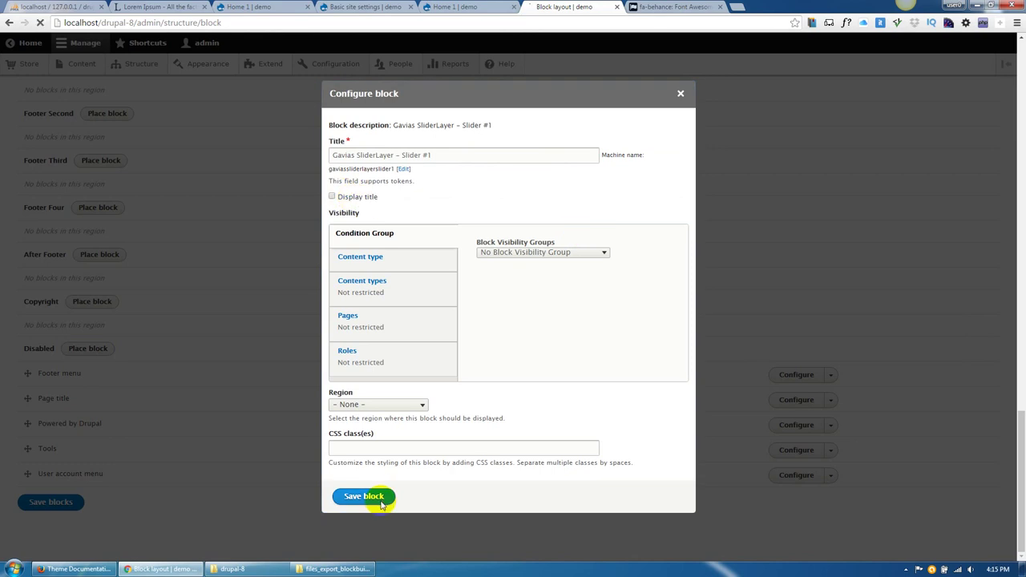
left_click(364, 496)
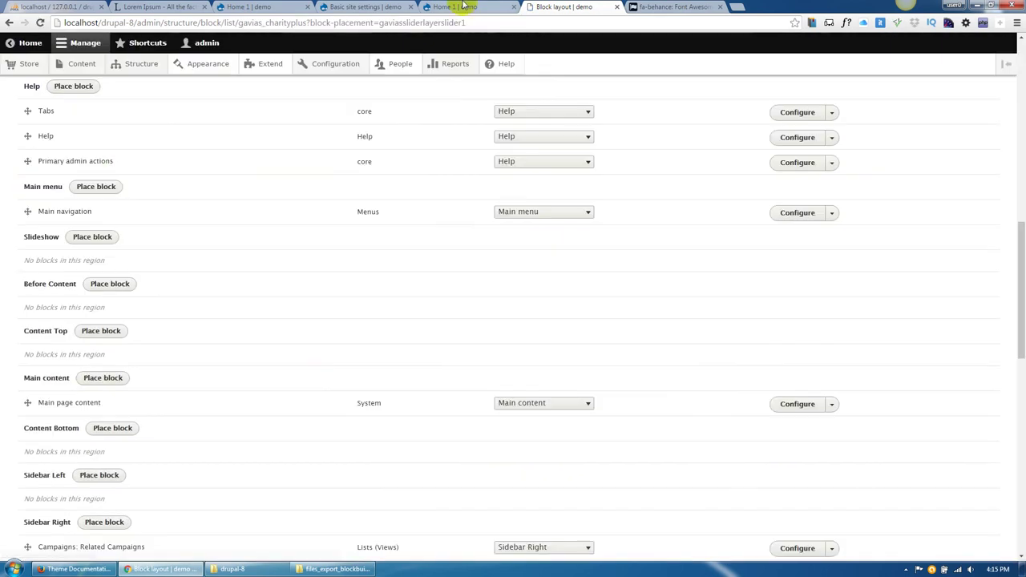
Assign the "Gavias SliderLayer – Slider #1" block to the Slider #1 Drupal Block element in the Home 1 block builder, and save the builder.
left_click(455, 7)
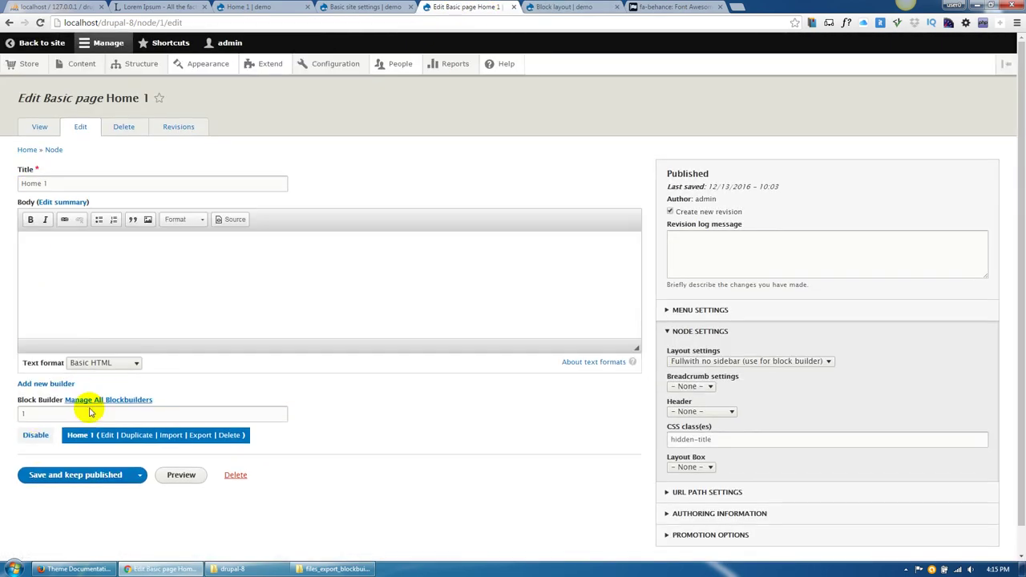
left_click(110, 436)
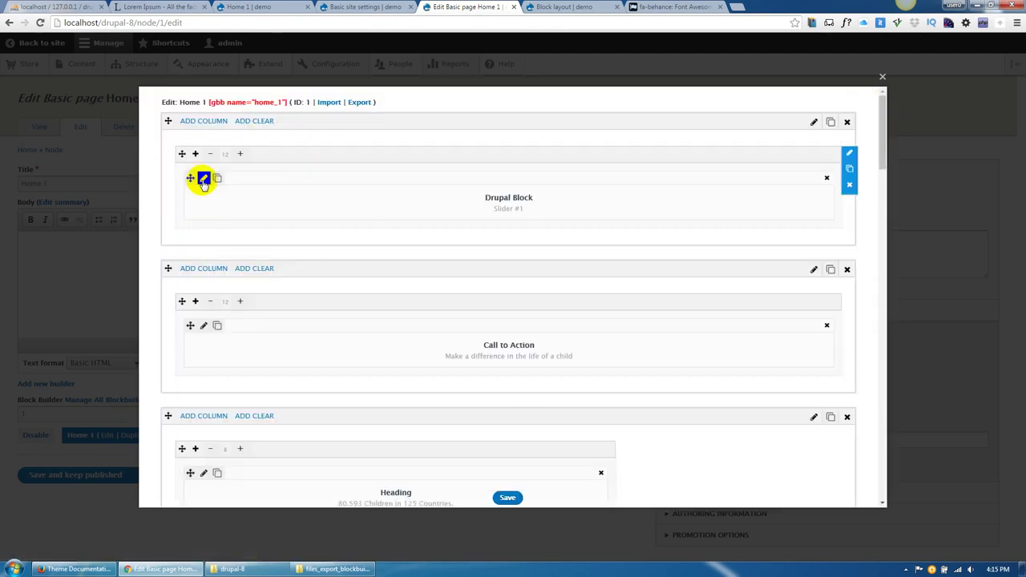
left_click(203, 179)
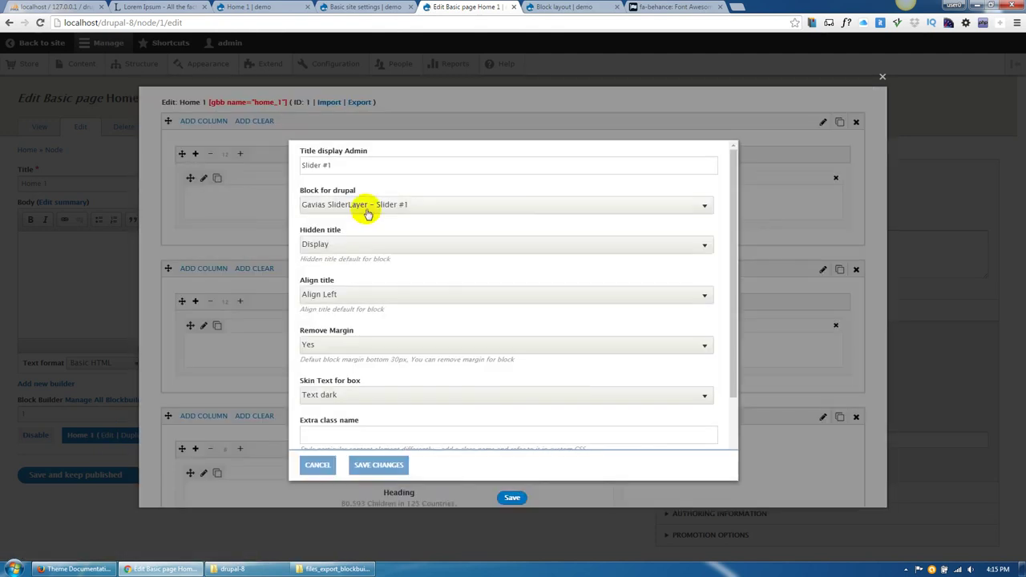
left_click(367, 213)
left_click(366, 270)
left_click(369, 462)
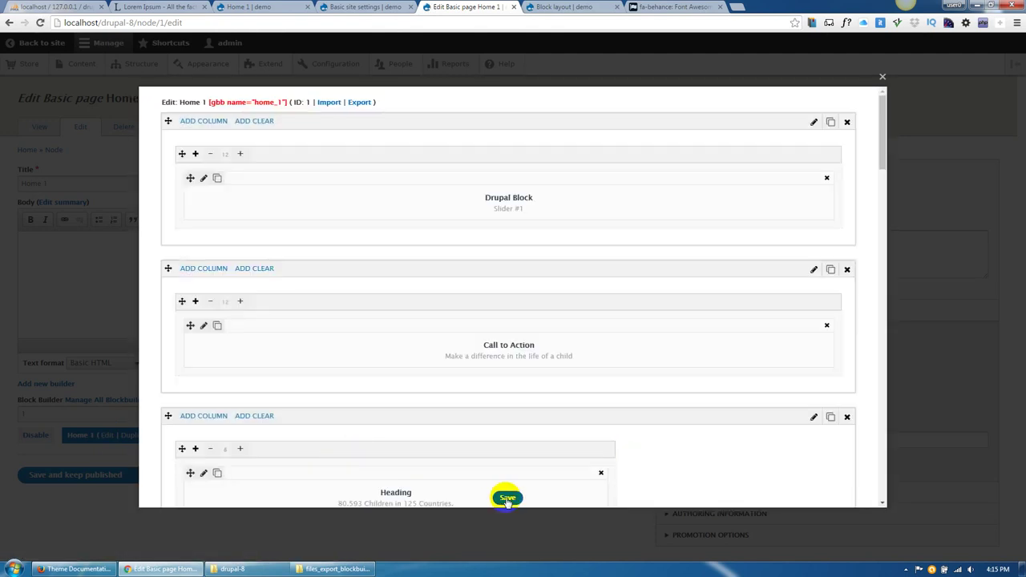
left_click(507, 499)
Reload the Home 1 page, then open the front page and examine the slider and the content sections below it on both.
left_click(559, 10)
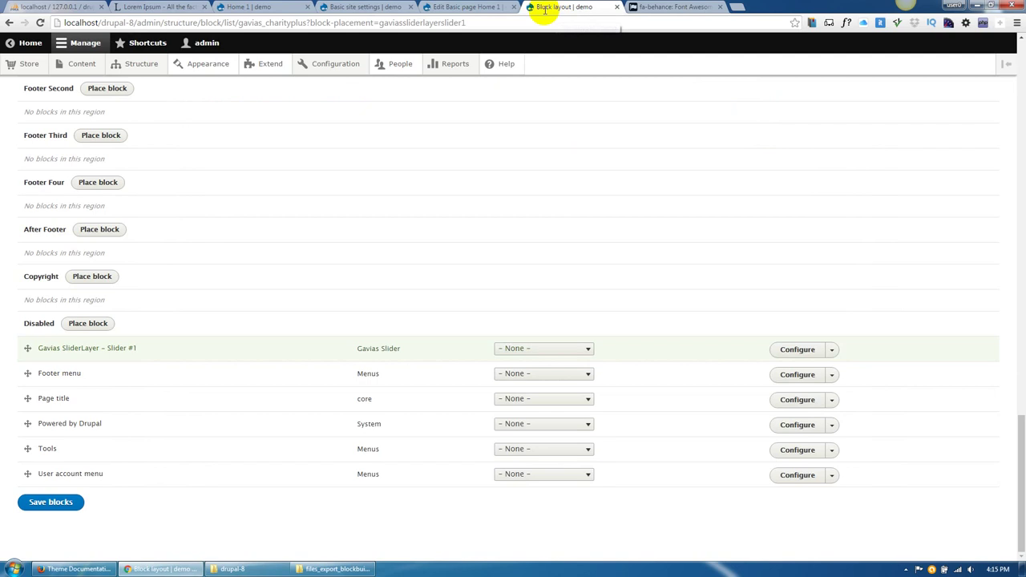
left_click(248, 7)
left_click(39, 21)
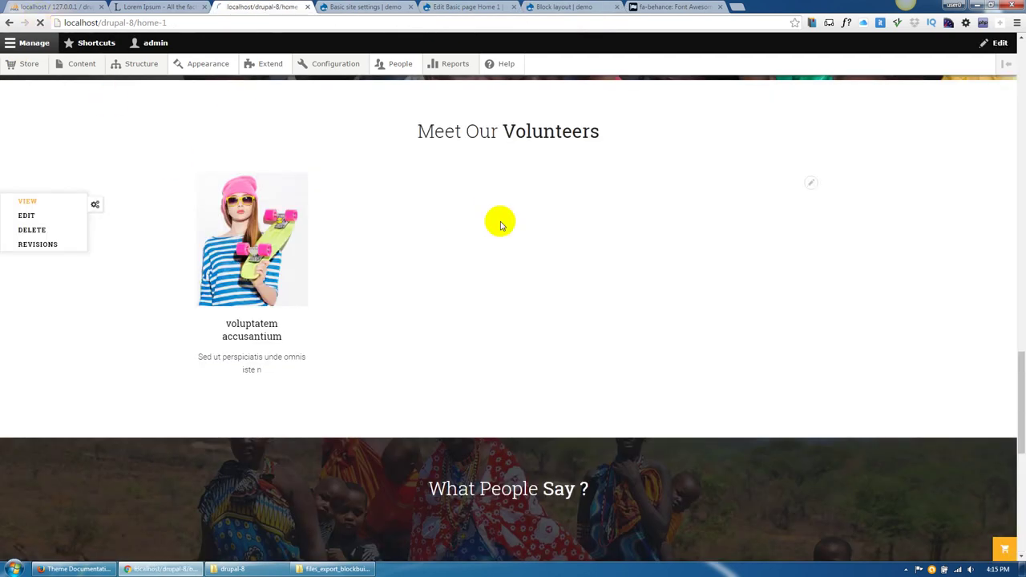
scroll(502, 221, "up", 10)
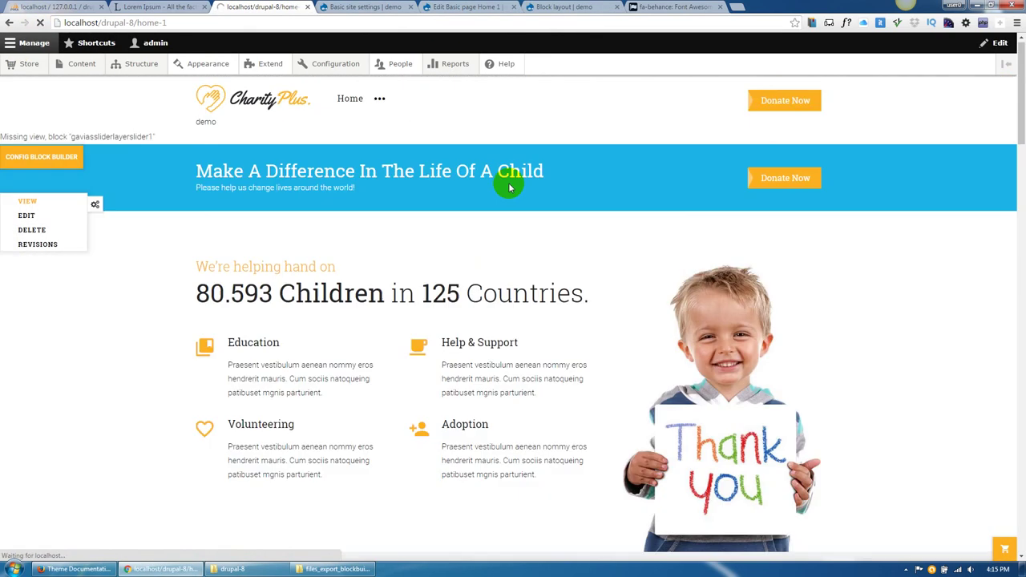
scroll(497, 194, "down", 2)
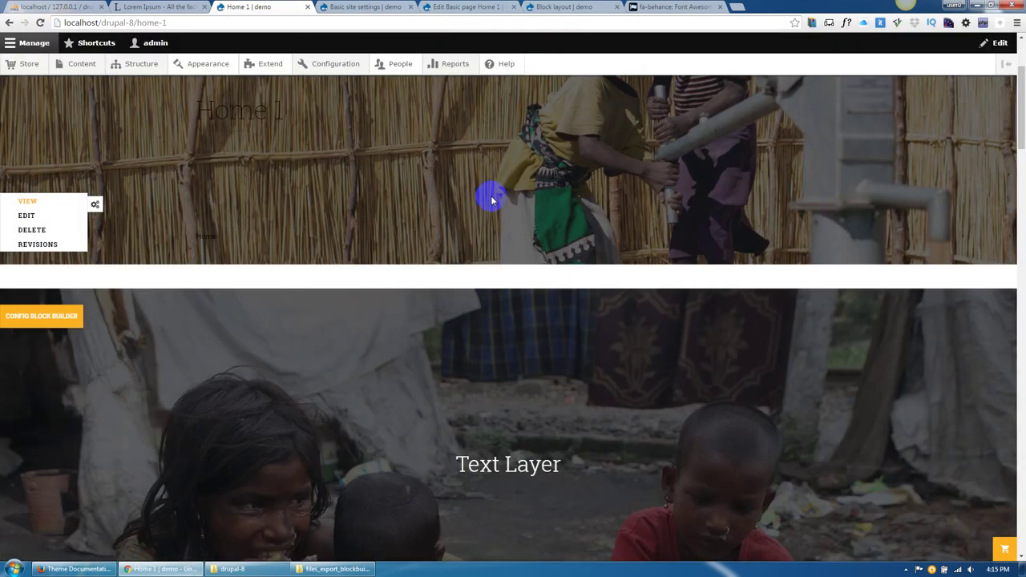
scroll(488, 200, "up", 2)
left_click(272, 113)
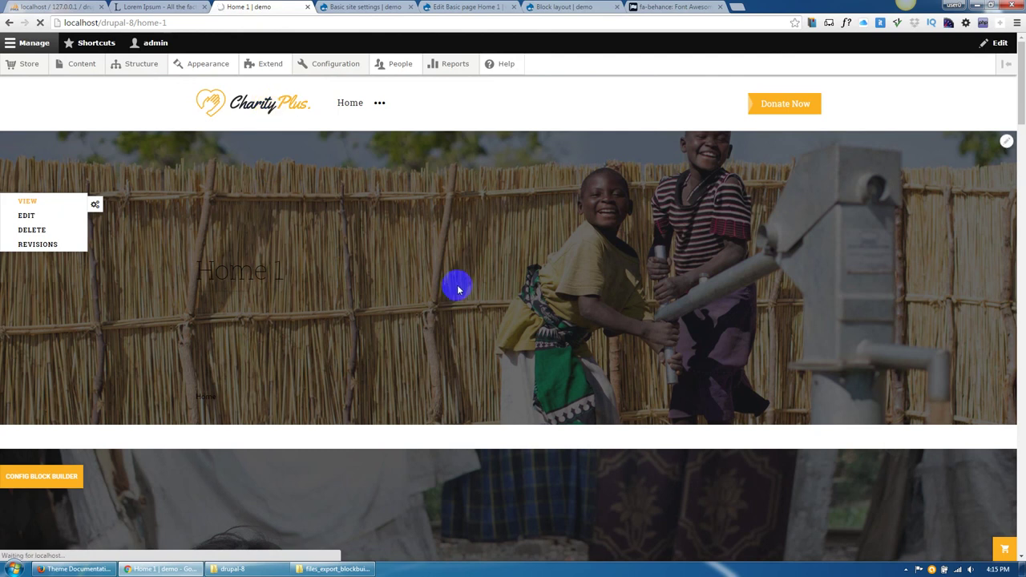
scroll(457, 287, "down", 3)
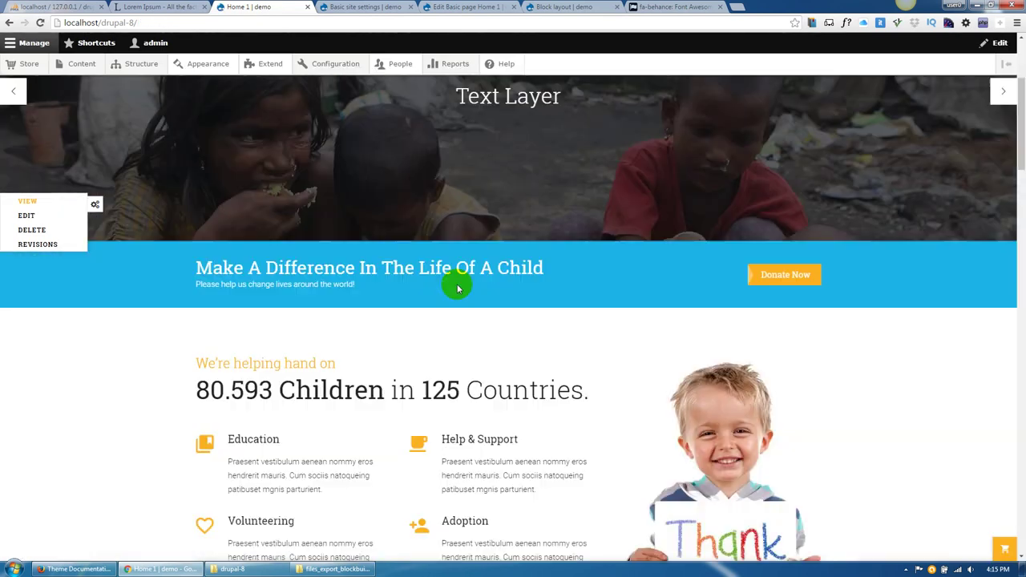
scroll(457, 287, "down", 6)
scroll(458, 281, "up", 9)
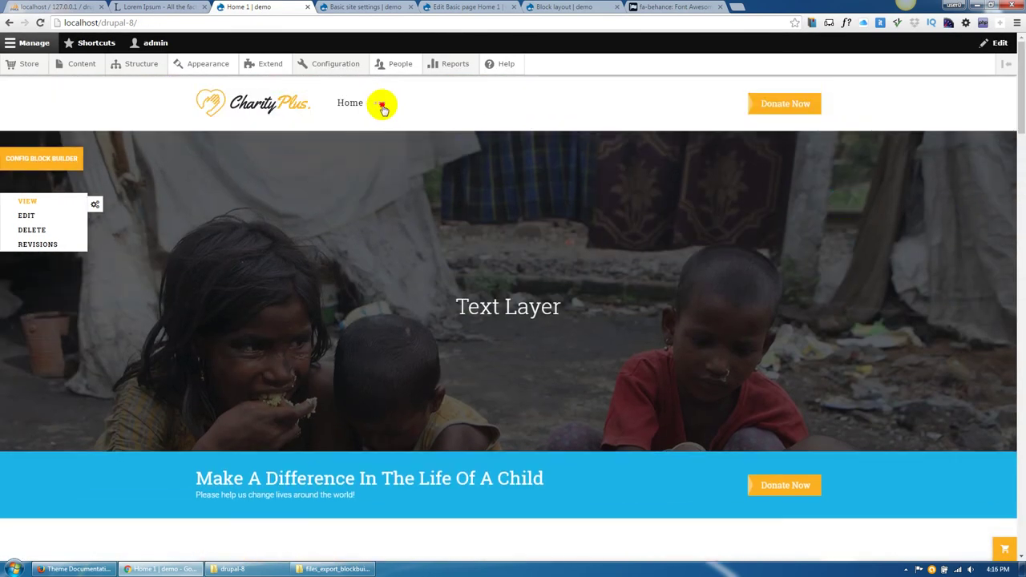
Open the configuration of the header's Search block and save it with the region Dropdown Quick Menu.
left_click(383, 107)
left_click(402, 193)
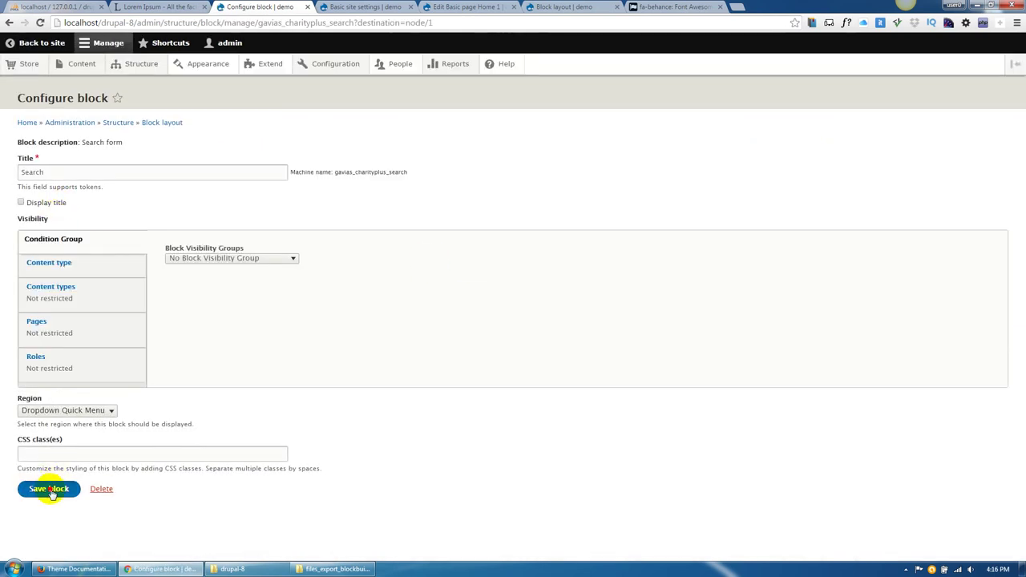
left_click(51, 491)
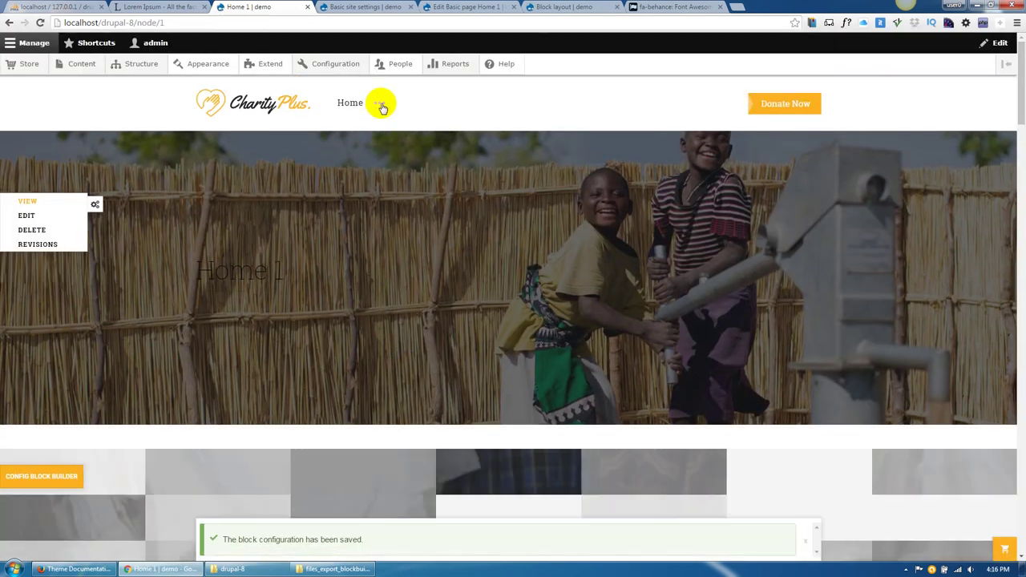
Check the header's quick menu and look over the breadcrumb banner and slider on the Home 1 page.
left_click(382, 107)
left_click(348, 160)
left_click(374, 108)
scroll(348, 259, "down", 3)
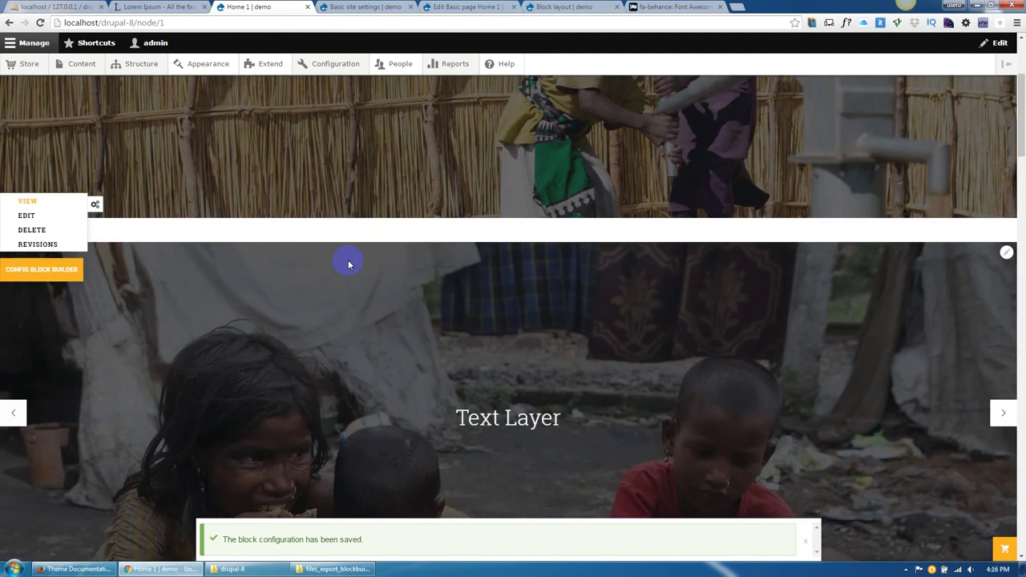
scroll(341, 238, "up", 3)
left_click(282, 106)
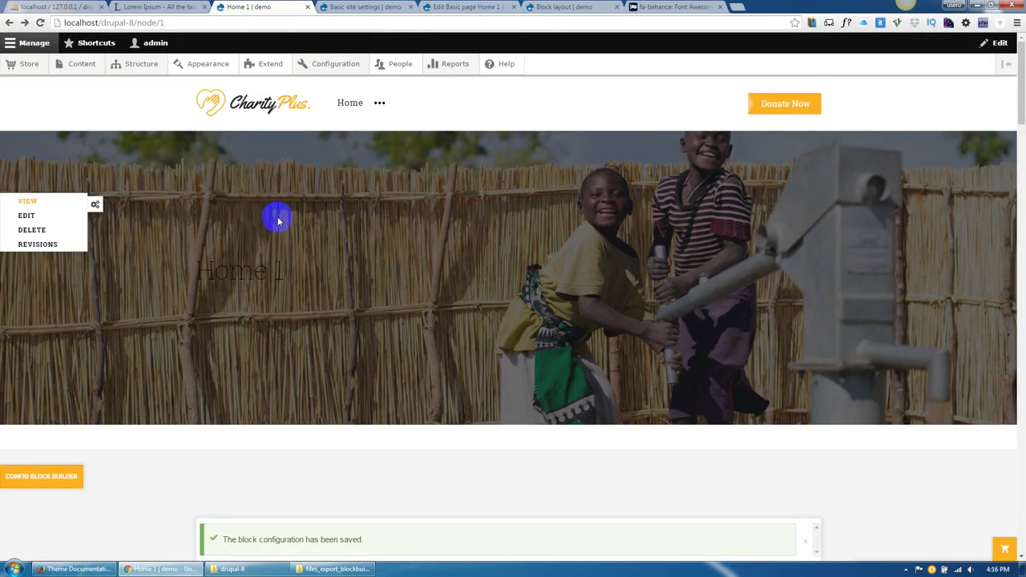
scroll(808, 300, "down", 1)
Open the configuration of the Breadcrumbs block from the block layout.
left_click(353, 7)
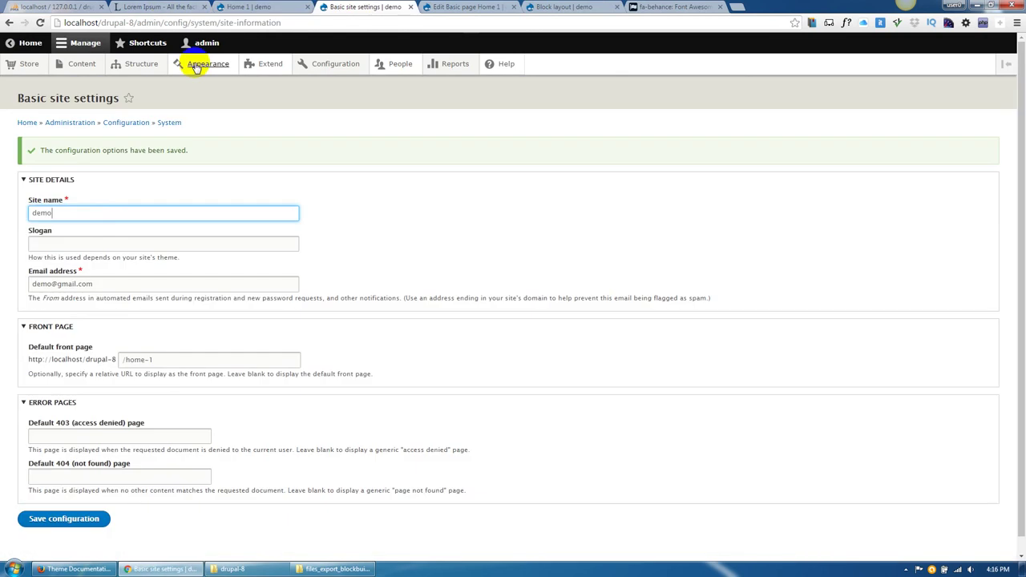
mouse_move(145, 68)
left_click(159, 93)
scroll(345, 441, "down", 4)
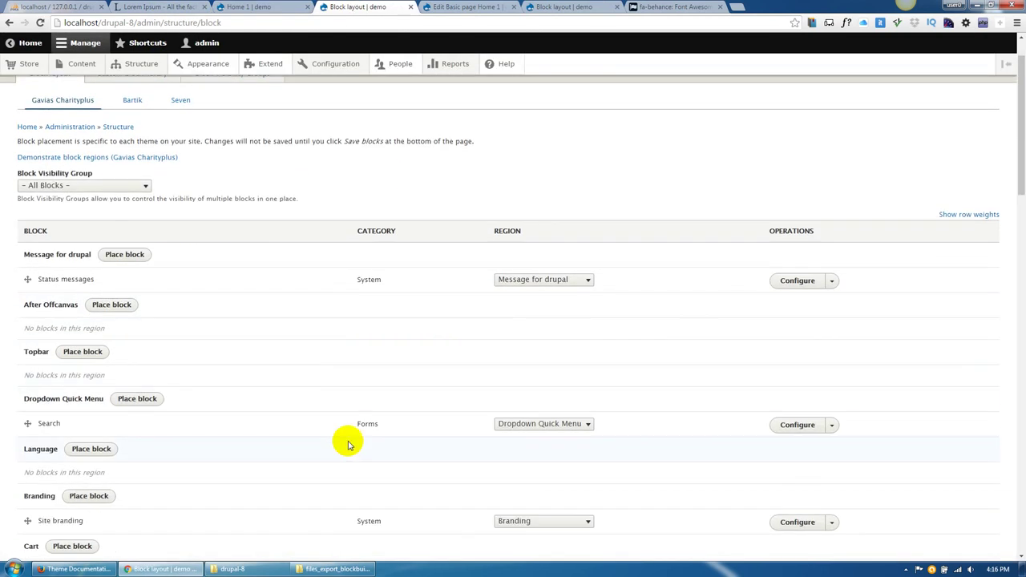
scroll(347, 446, "down", 1)
left_click(786, 406)
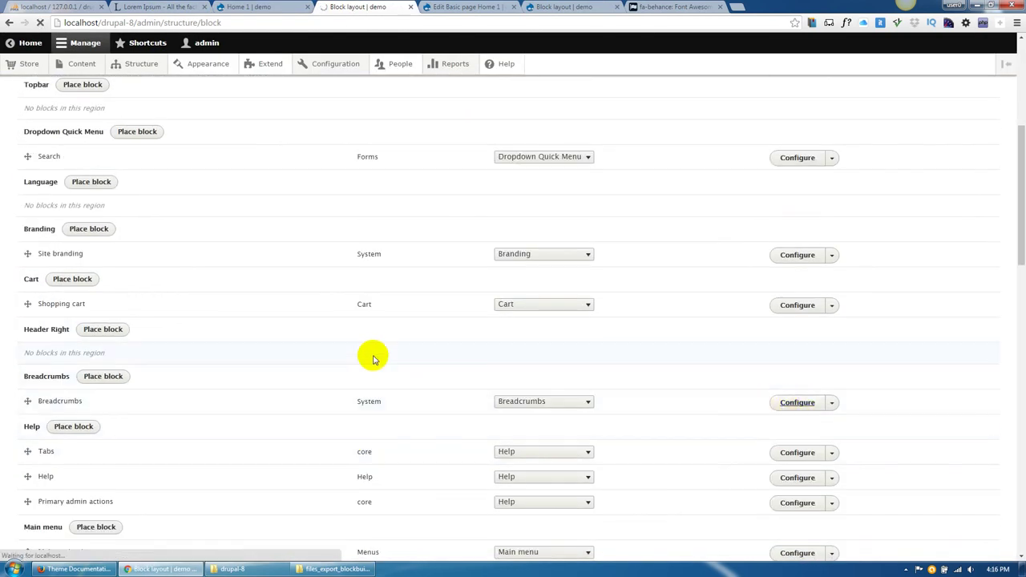
Restrict the Breadcrumbs block's visibility by page with "Hide for the listed pages", and save the block.
scroll(48, 458, "down", 1)
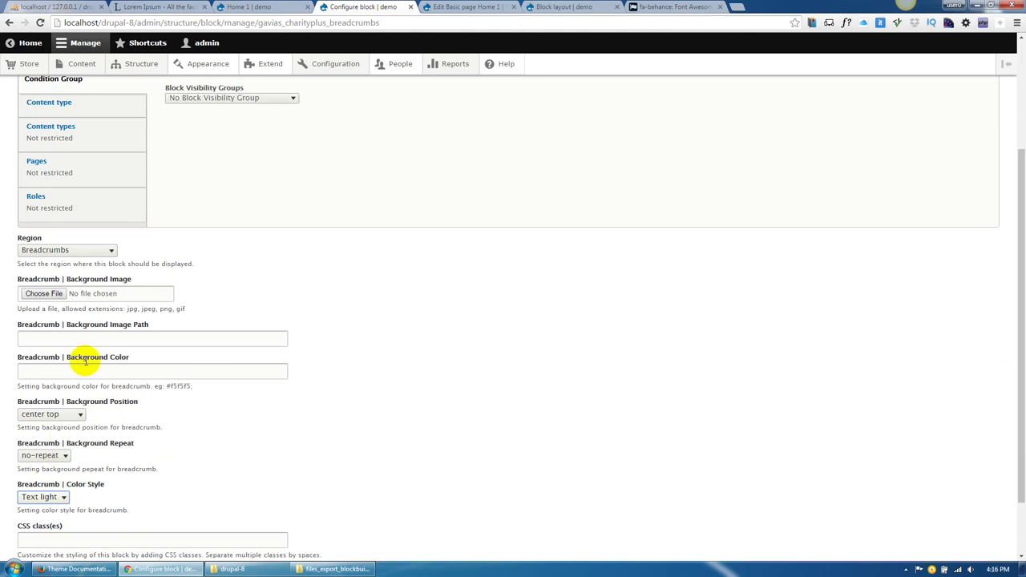
left_click(69, 164)
left_click(222, 185)
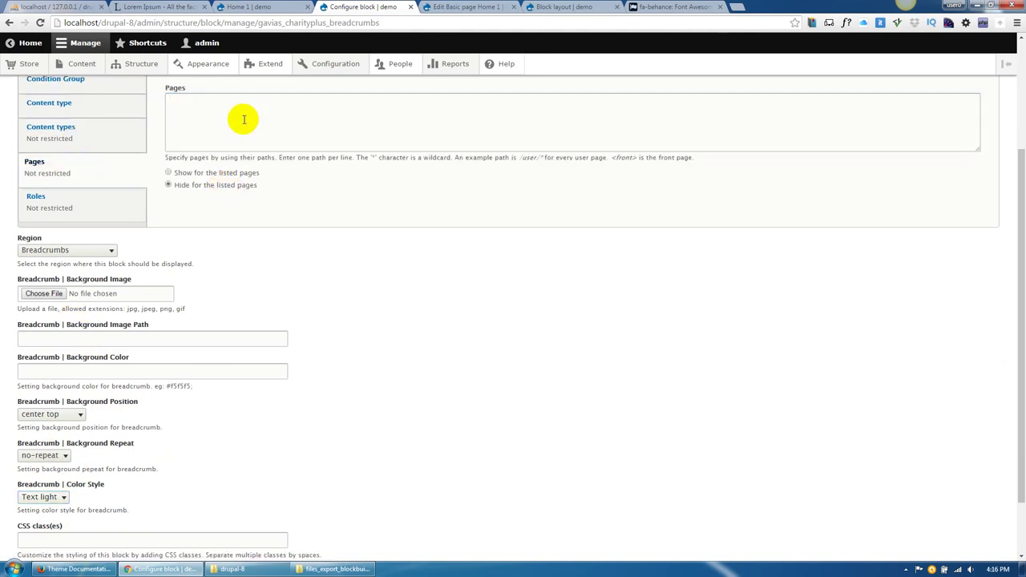
left_click(245, 120)
scroll(246, 119, "down", 2)
left_click(49, 502)
scroll(296, 426, "up", 2)
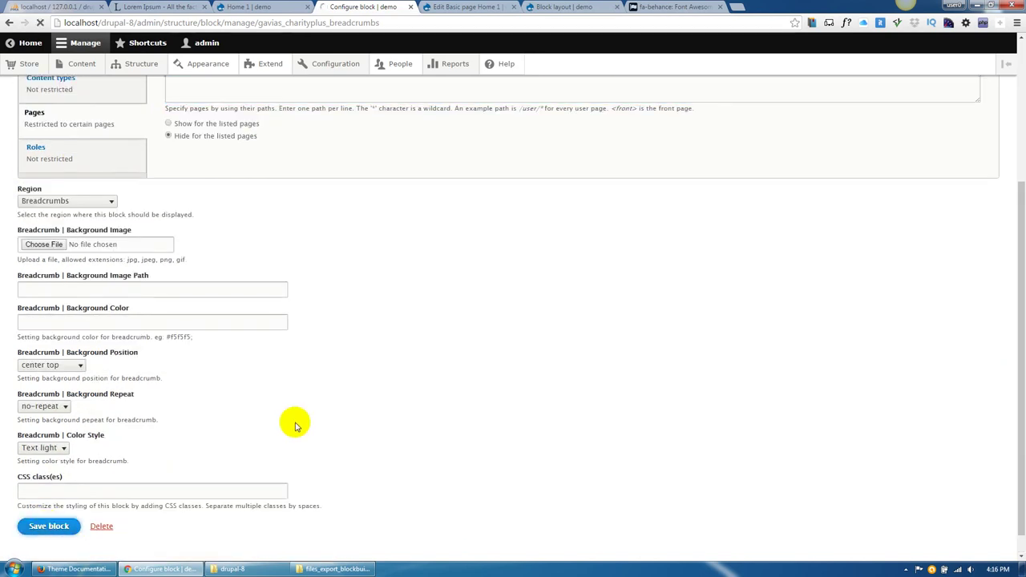
Reload the Home 1 page and review it from the slider down to the Instagram section.
left_click(265, 7)
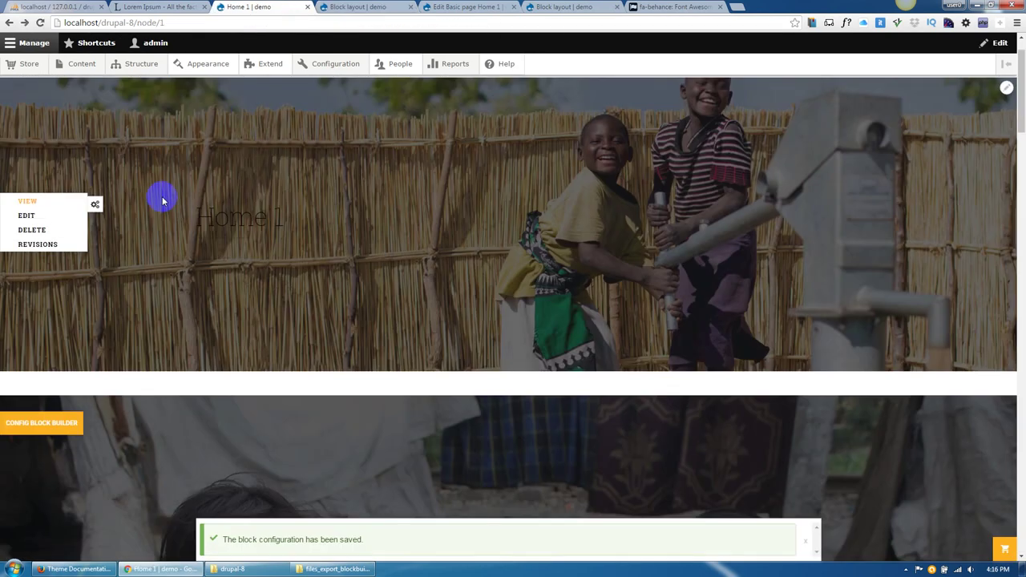
left_click(40, 22)
left_click(353, 9)
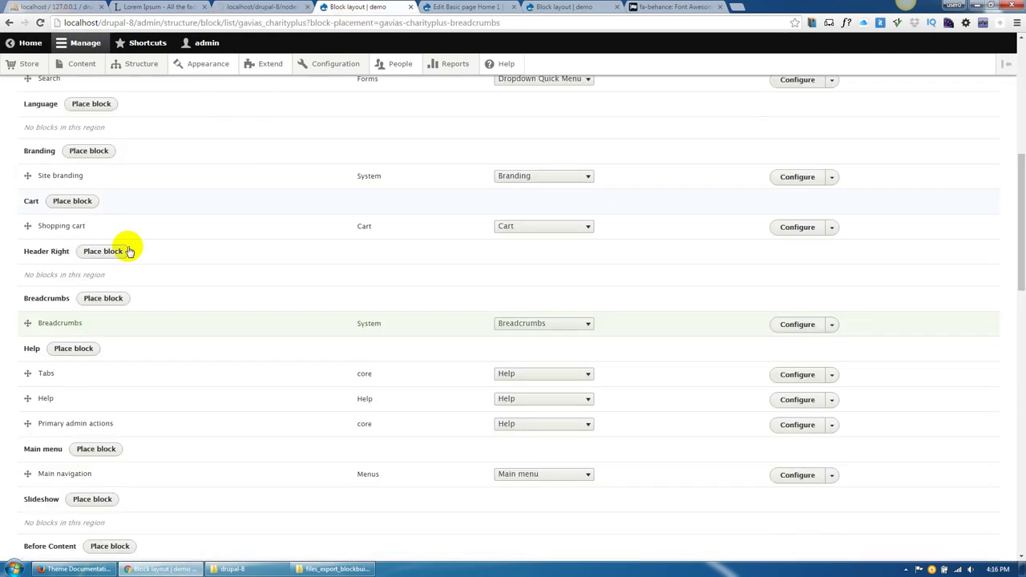
left_click(230, 6)
scroll(314, 350, "down", 10)
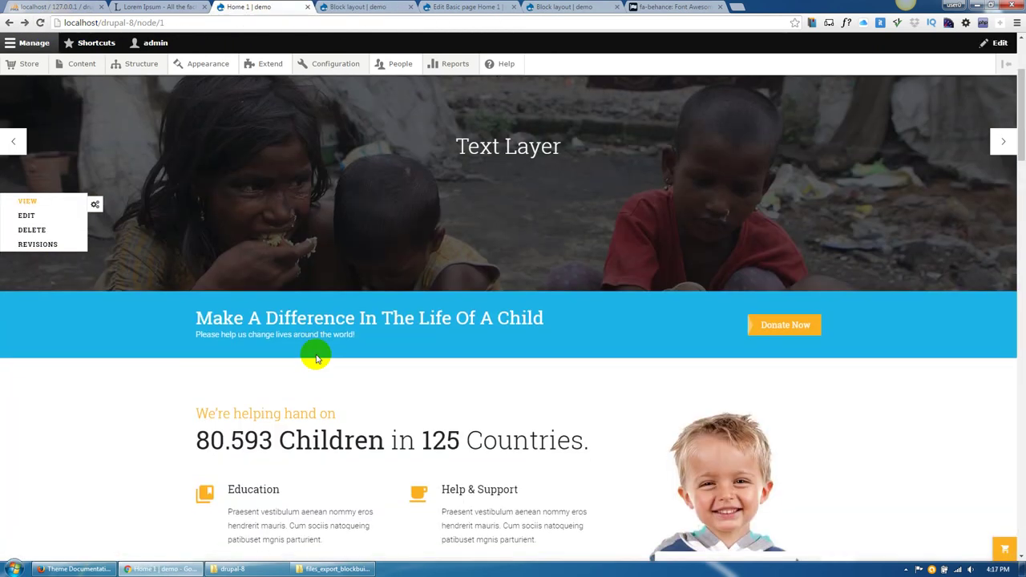
scroll(317, 358, "down", 15)
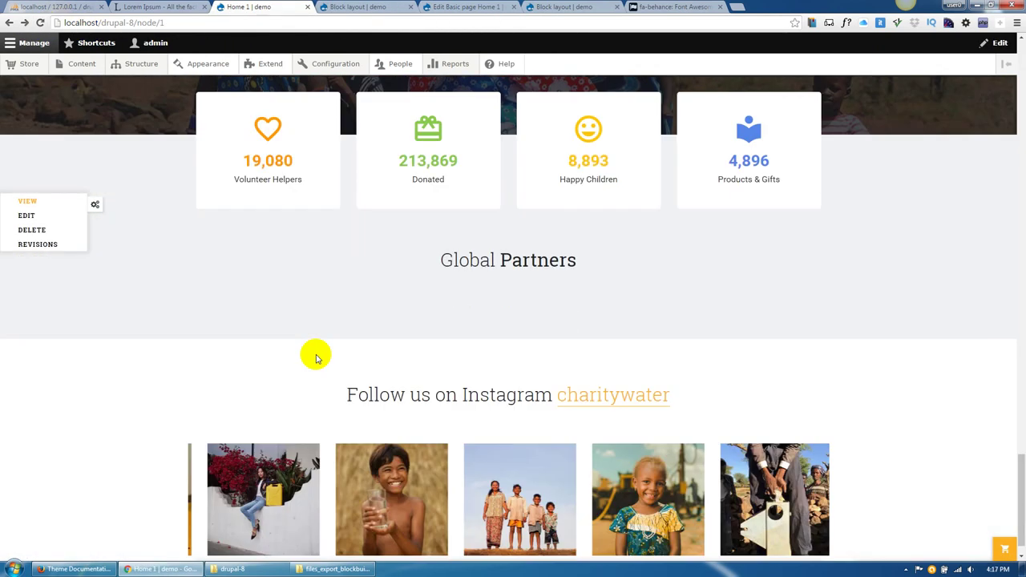
scroll(316, 358, "up", 4)
scroll(317, 358, "up", 5)
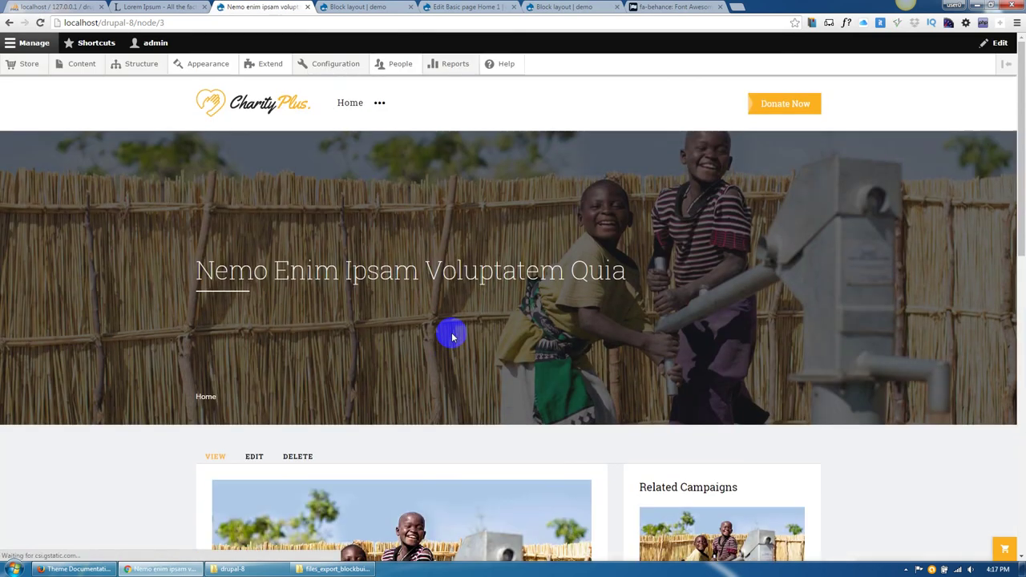
Examine the "Nemo enim ipsam voluptatem quia" campaign page, and open and close its donation popup.
scroll(452, 335, "down", 5)
left_click(511, 381)
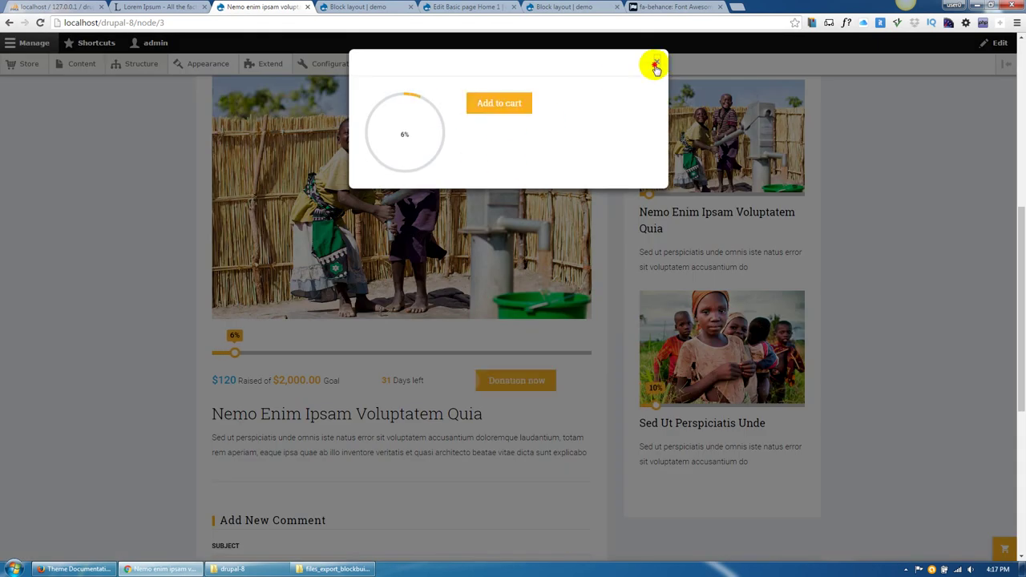
left_click(656, 64)
scroll(484, 298, "up", 3)
Start a new product attribute in the store administration and name it "Donation Price".
mouse_move(62, 67)
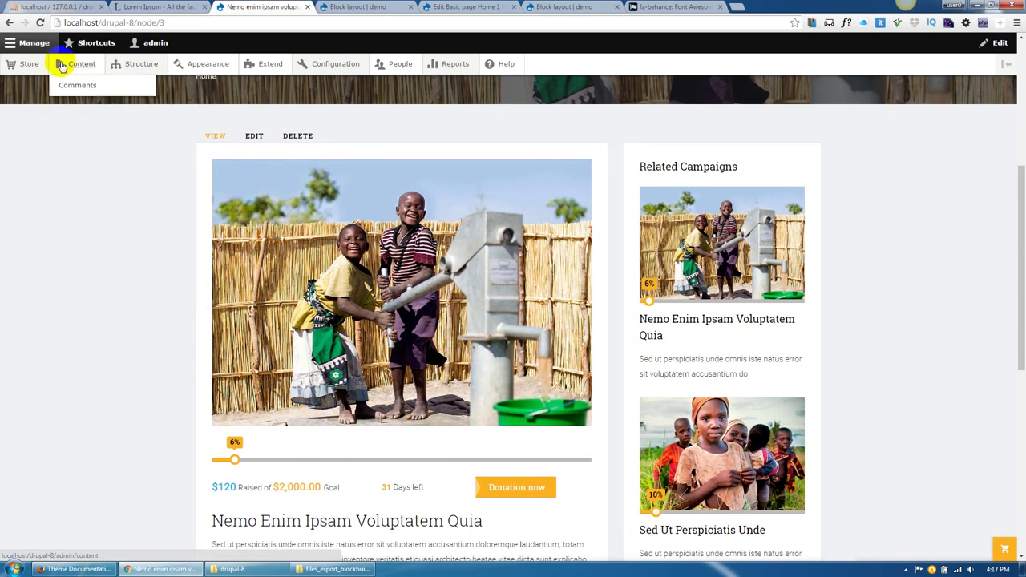
left_click(30, 66)
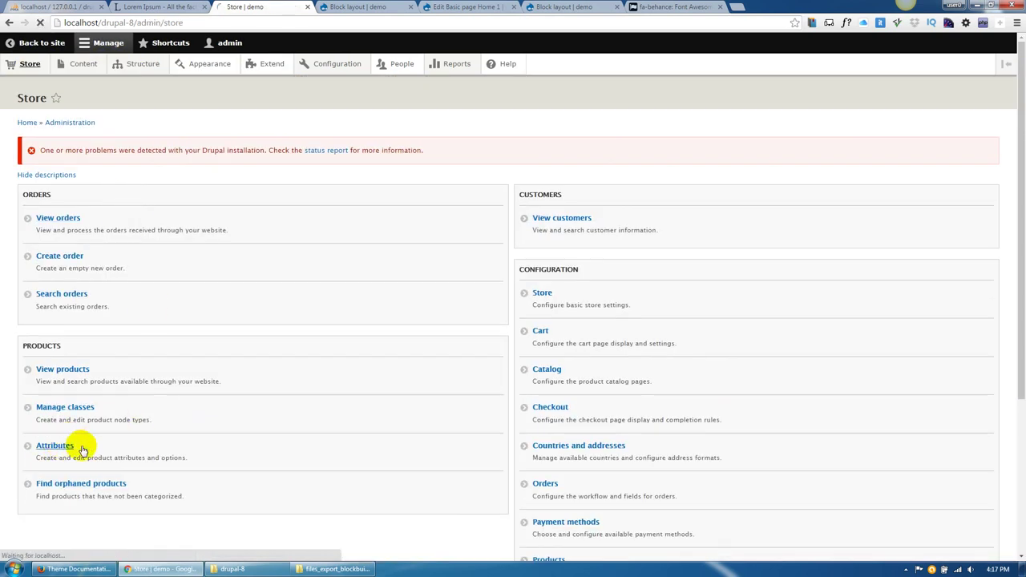
left_click(63, 145)
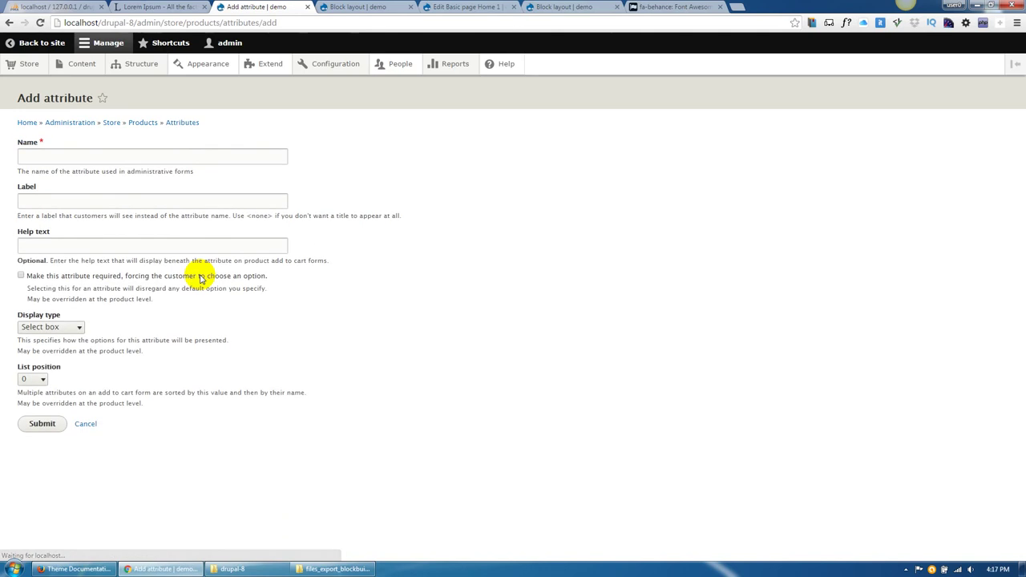
left_click(126, 157)
type("Do")
key("BackSpace")
key("BackSpace")
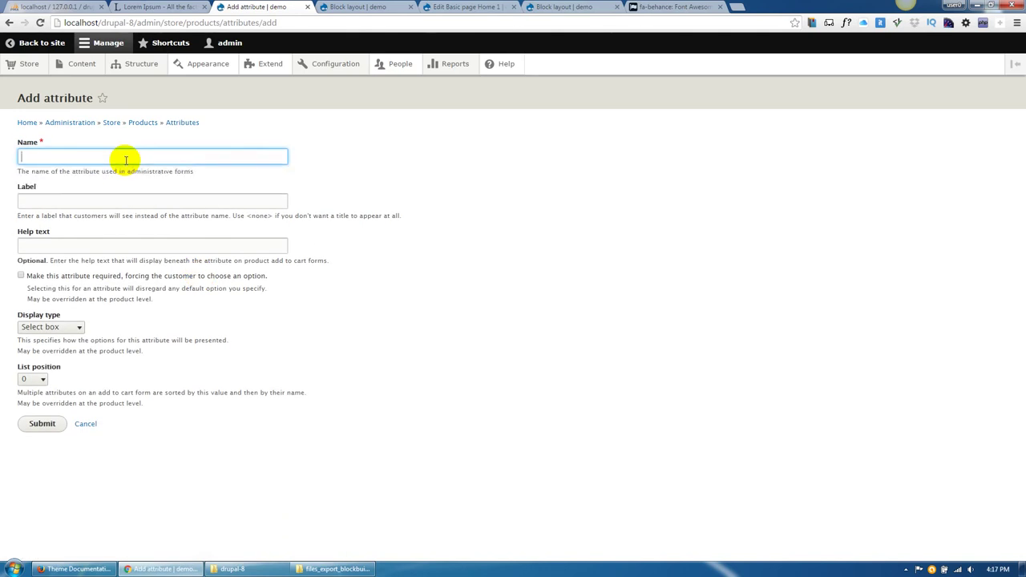
type("Do")
left_click(97, 184)
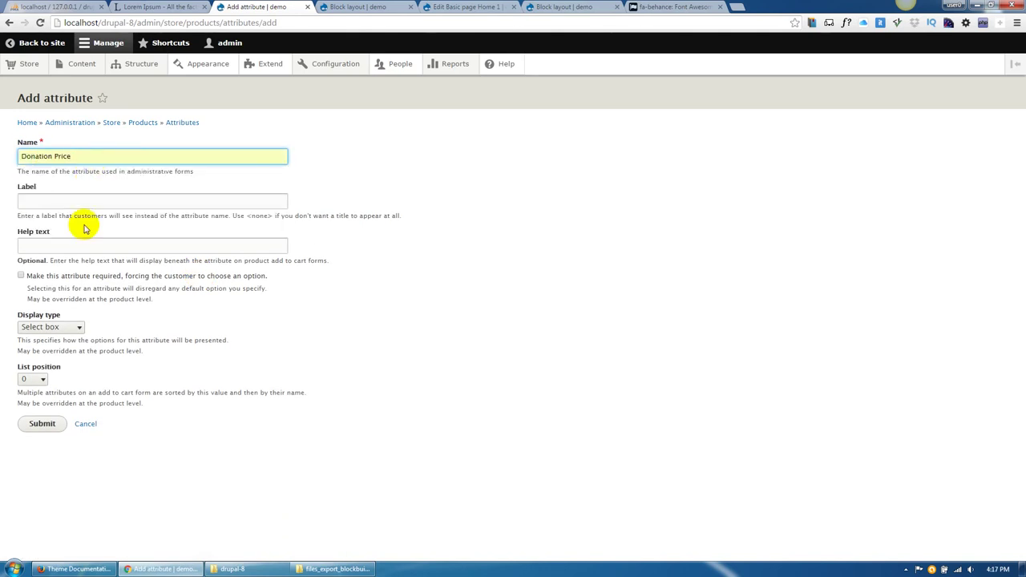
Give the attribute the label "Donation Price" and the display type Radio buttons, and submit it.
left_click(86, 203)
triple_click(78, 155)
key("ctrl+c")
left_click(61, 201)
key("ctrl+v")
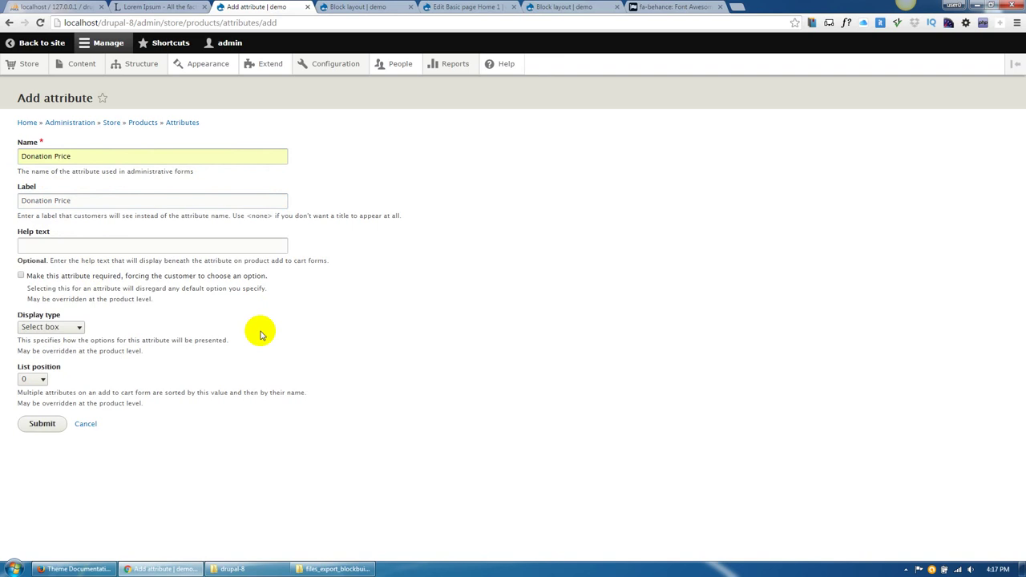
left_click(48, 327)
left_click(60, 365)
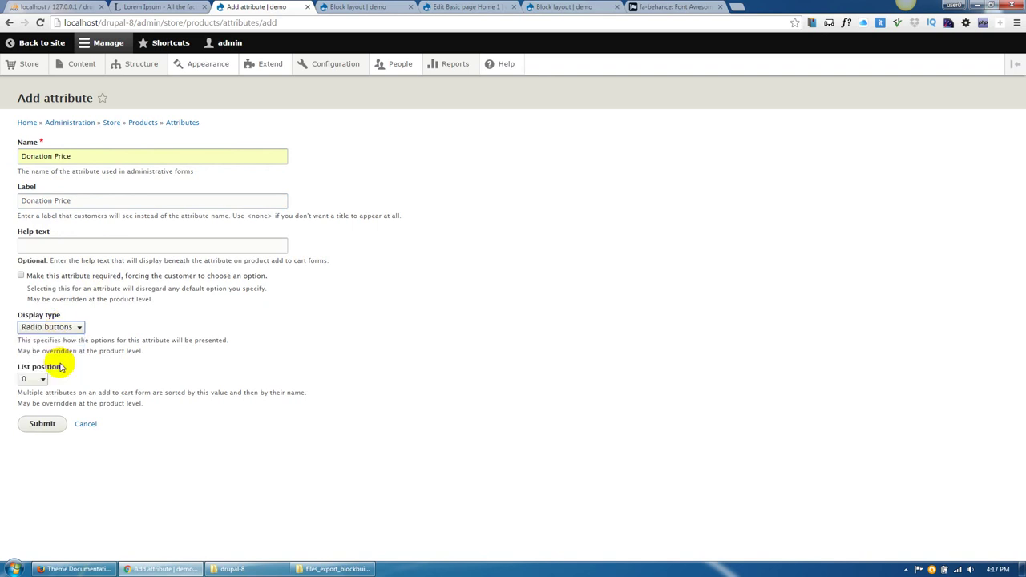
left_click(44, 425)
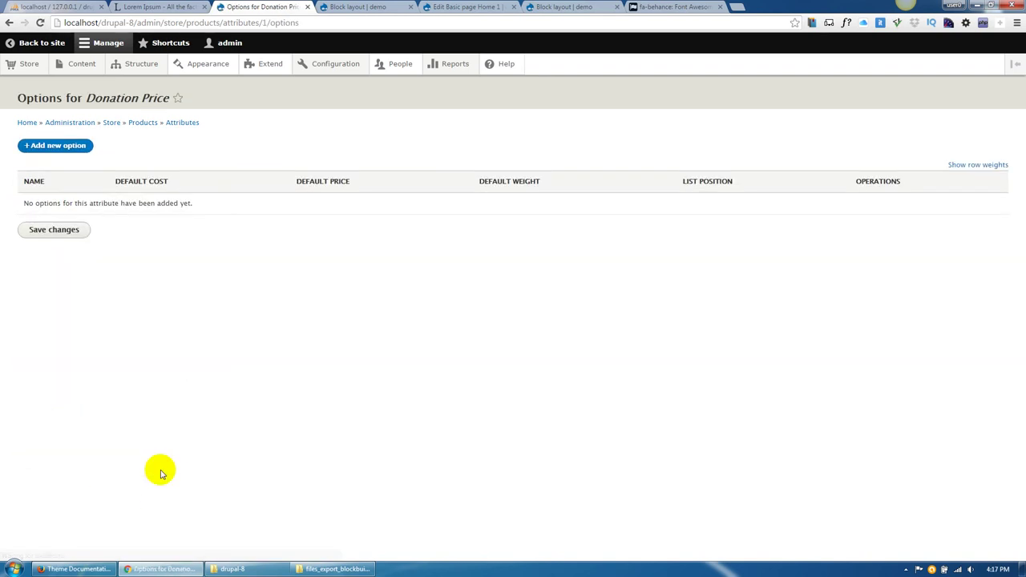
Add a Donation Price option named "Pledge $10.00" with a default price of 10, and submit it.
left_click(66, 148)
left_click(101, 157)
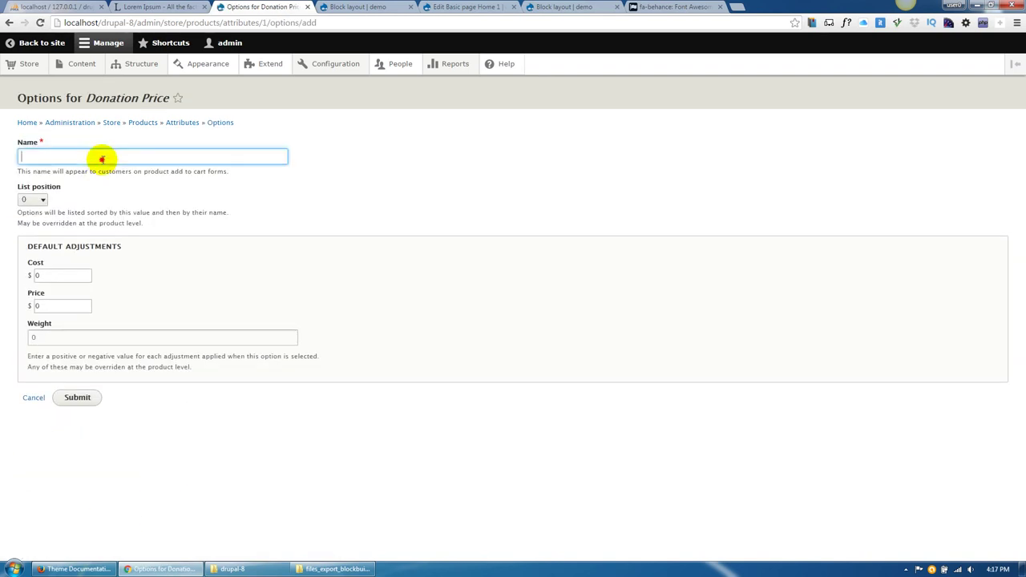
type("2")
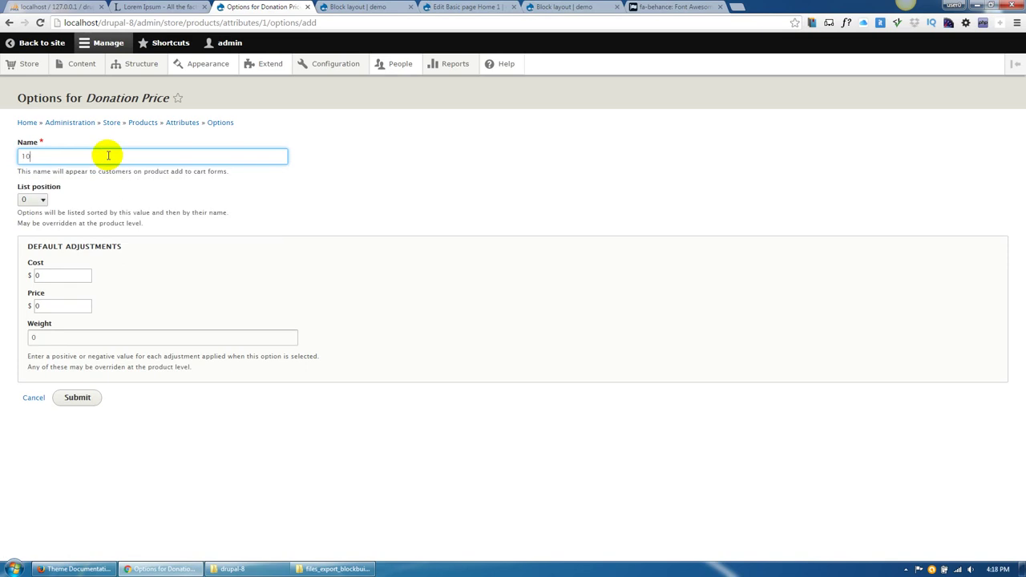
type("P")
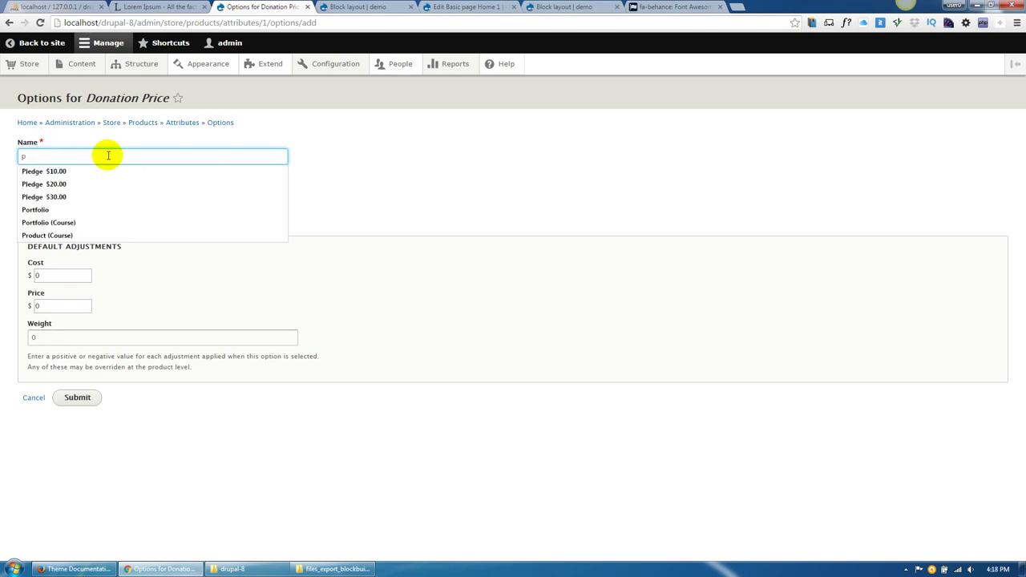
key("Down")
key("Return")
left_click(52, 303)
type("10")
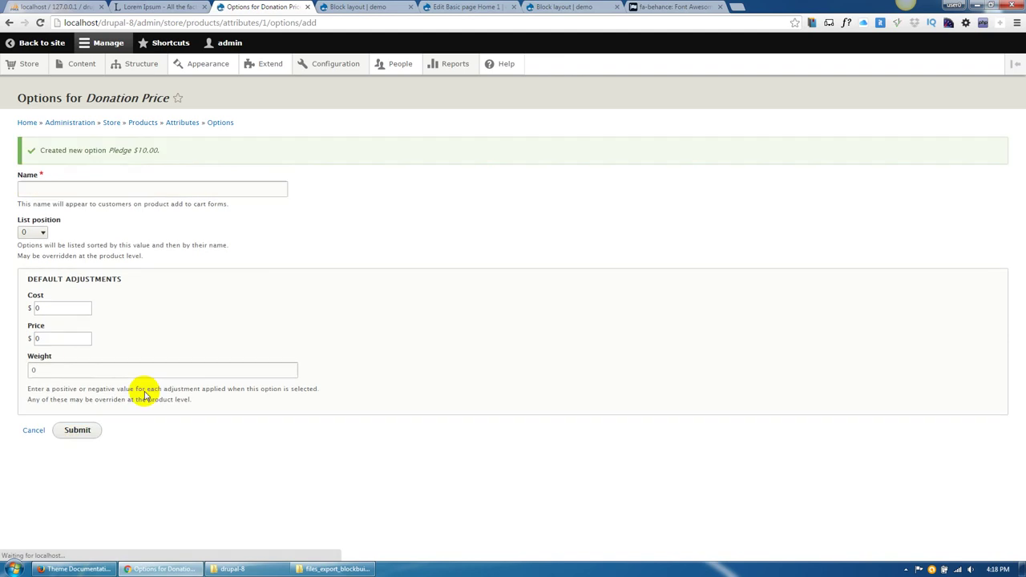
Add a second Donation Price option named "Pledge $20.00" with a default price of 20, and submit it.
left_click(91, 191)
key("Down")
key("Down")
key("Return")
left_click(40, 338)
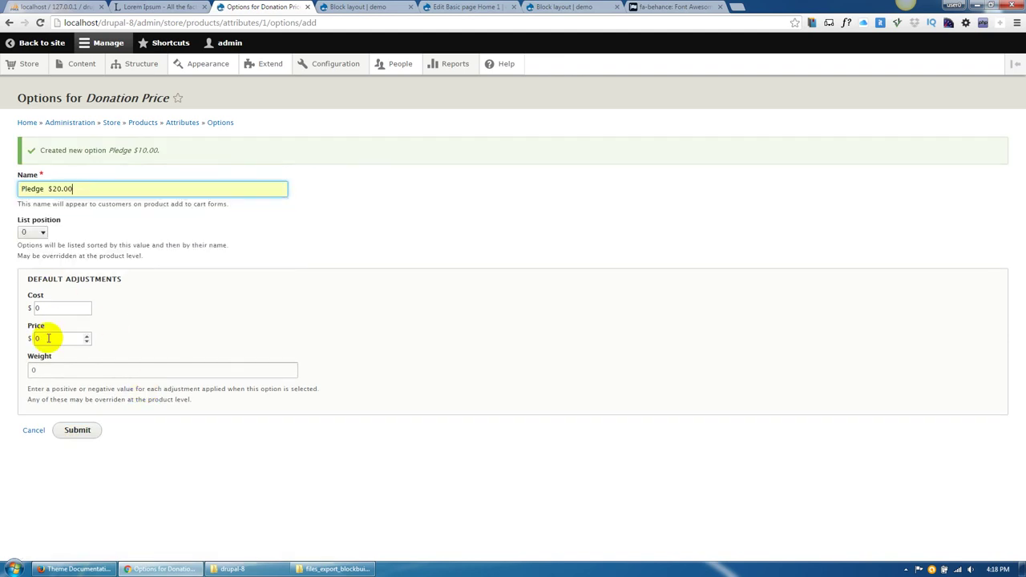
type("20")
left_click(69, 433)
Add a third Donation Price option named "Pledge $30.00".
left_click(60, 192)
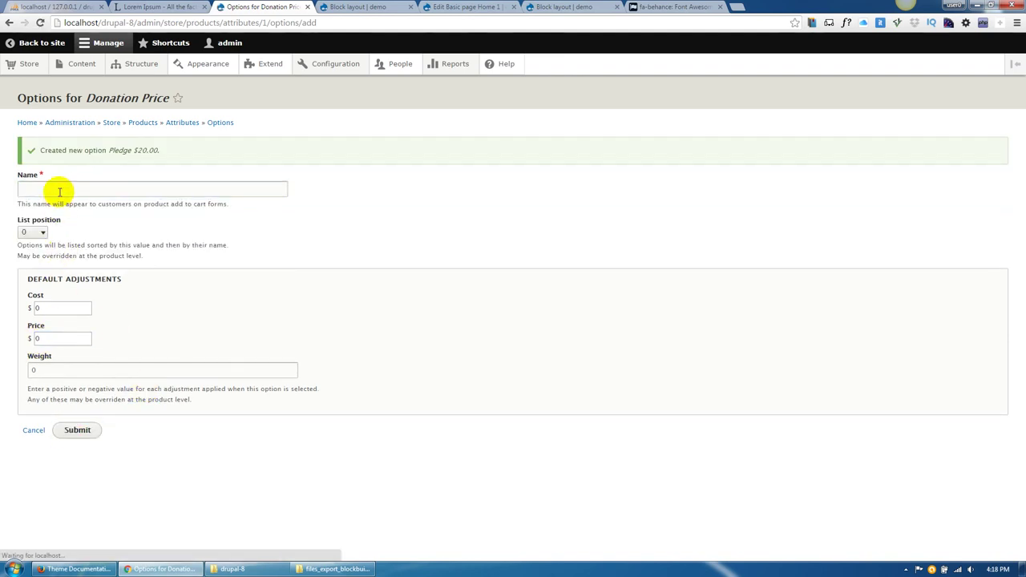
left_click(55, 256)
left_click(55, 190)
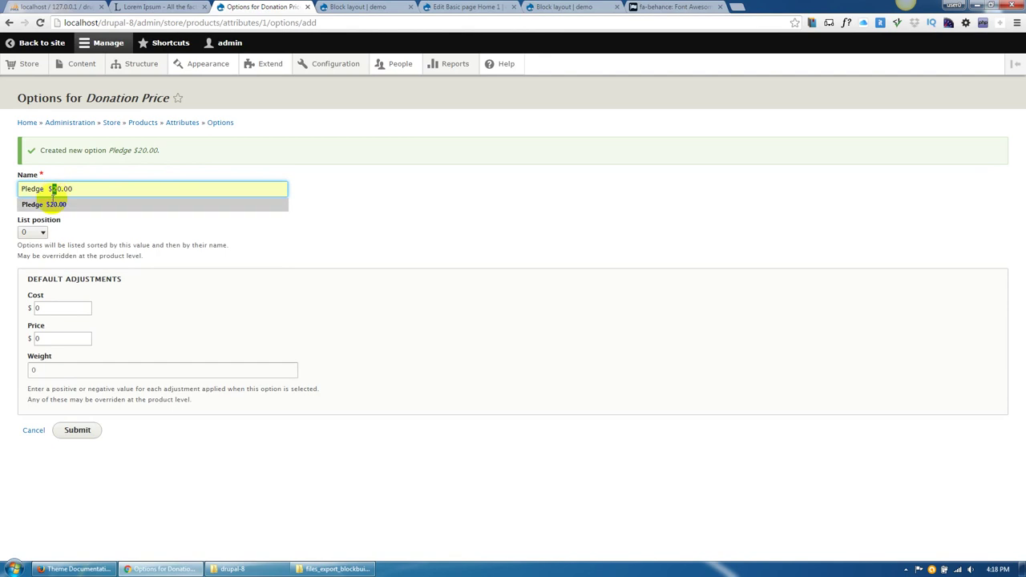
type("3")
key("BackSpace")
key("BackSpace")
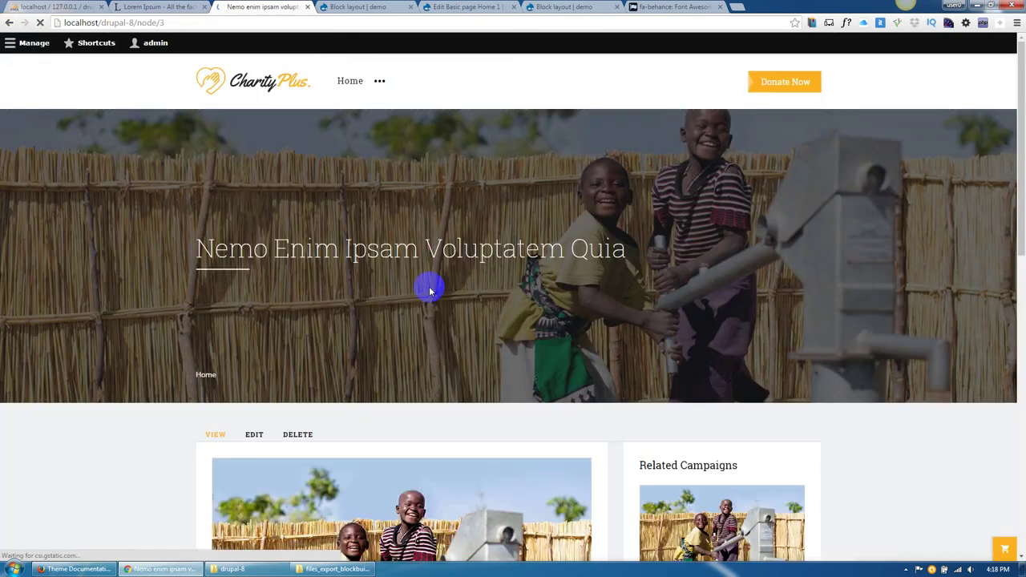
Attach the existing Donation Price attribute to the "Nemo enim ipsam voluptatem quia" campaign and return to viewing its page.
scroll(426, 286, "down", 5)
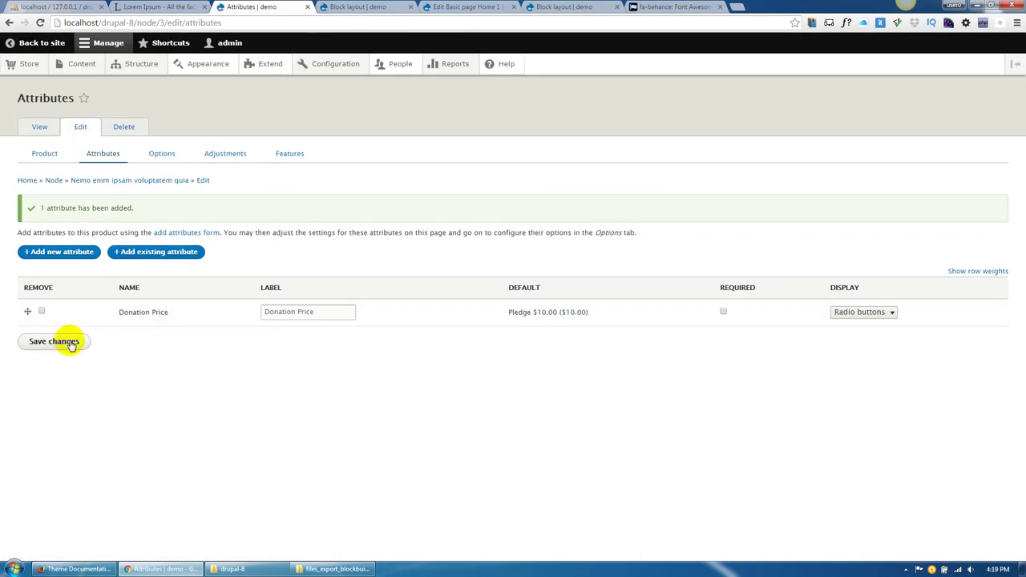
left_click(42, 130)
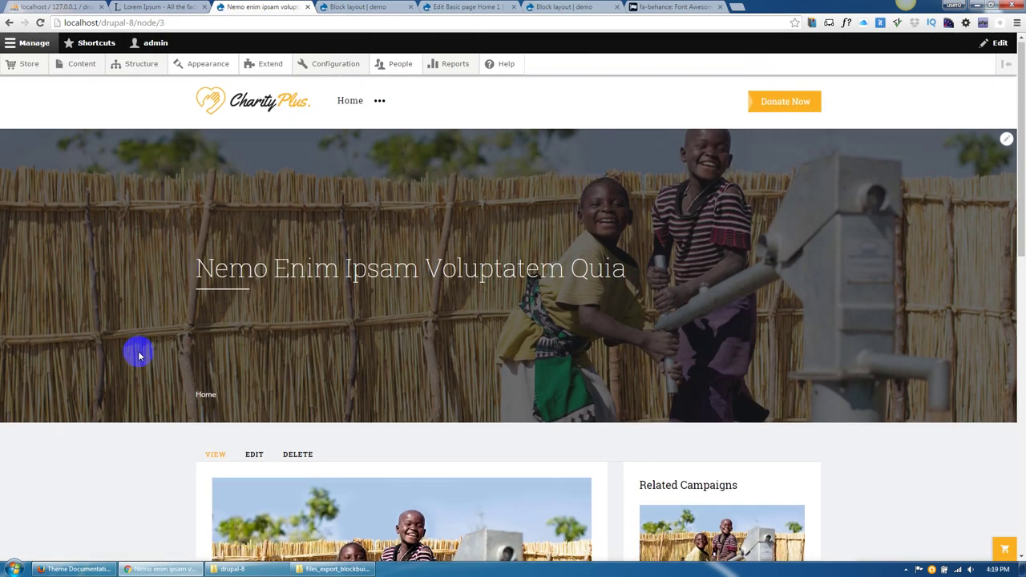
Open the campaign's donation popup, choose the Pledge $20.00 option and add it to the cart.
scroll(138, 355, "down", 5)
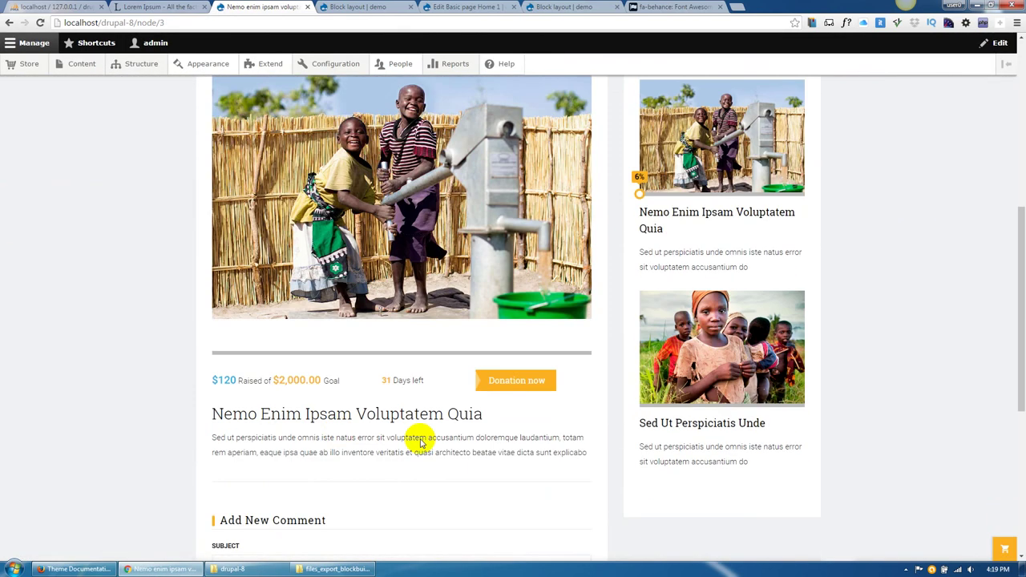
left_click(500, 384)
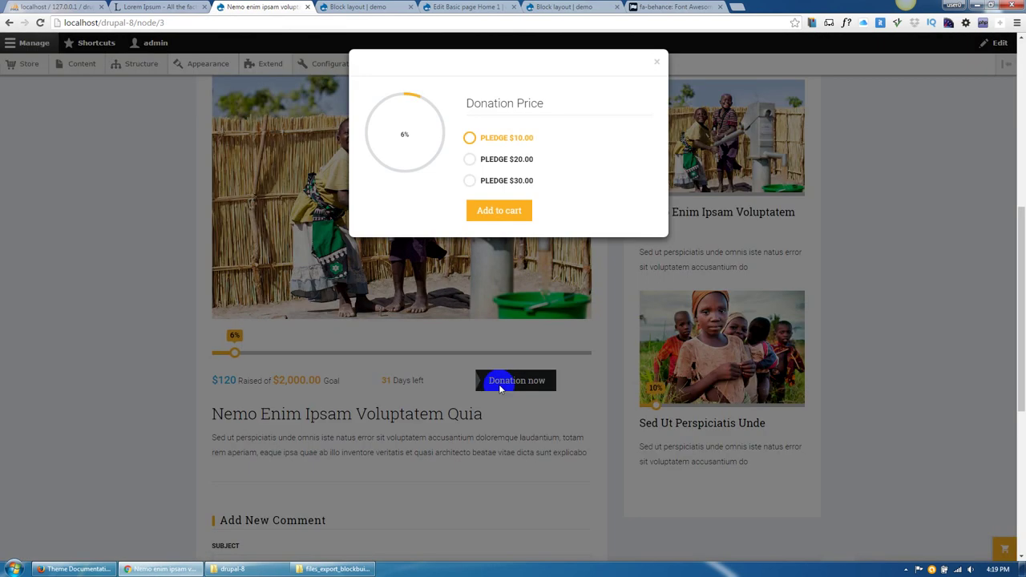
left_click(503, 159)
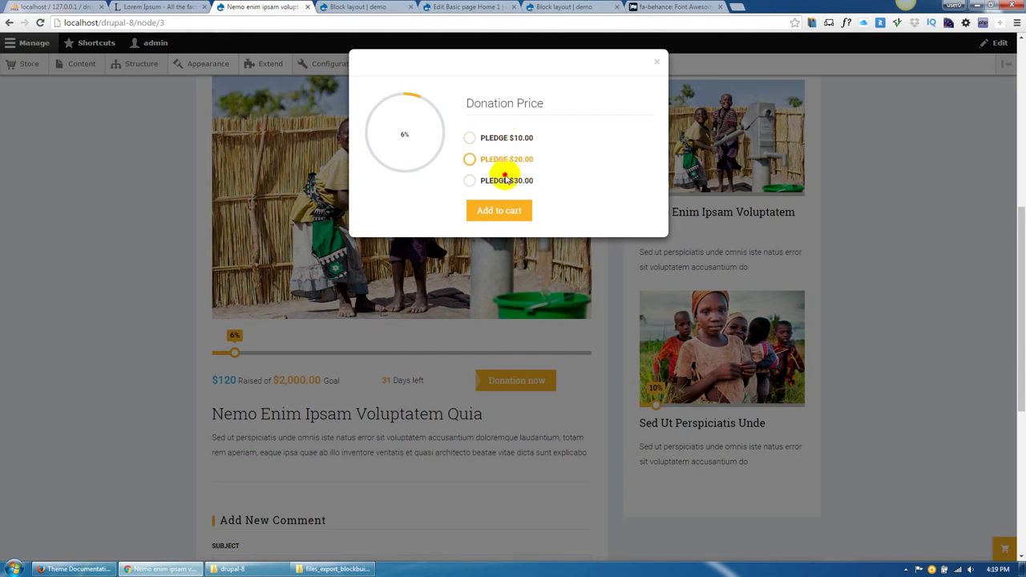
left_click(502, 212)
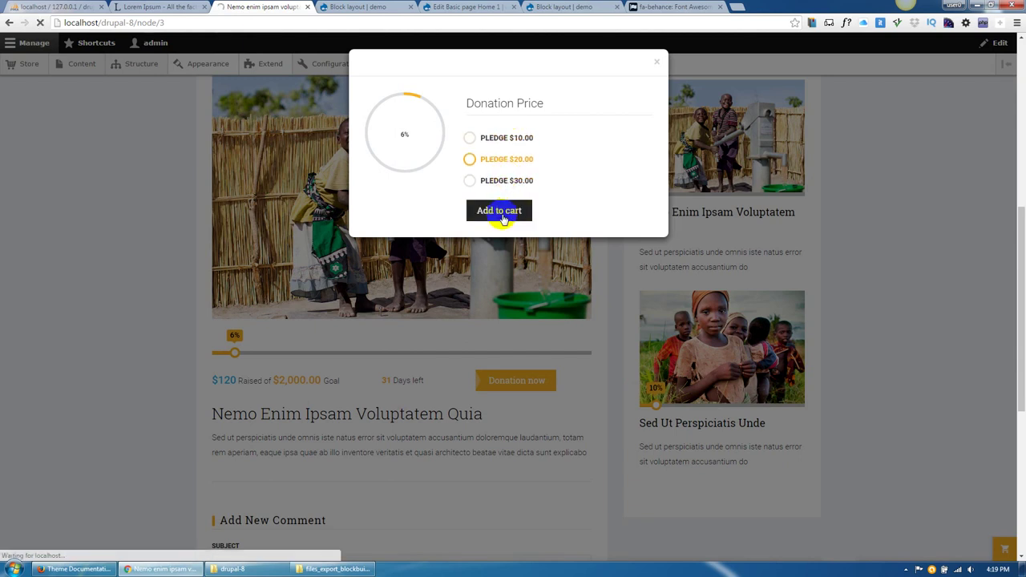
Proceed from the shopping cart to checkout, review the billing and payment sections, and leave for the site's home page.
scroll(502, 218, "down", 1)
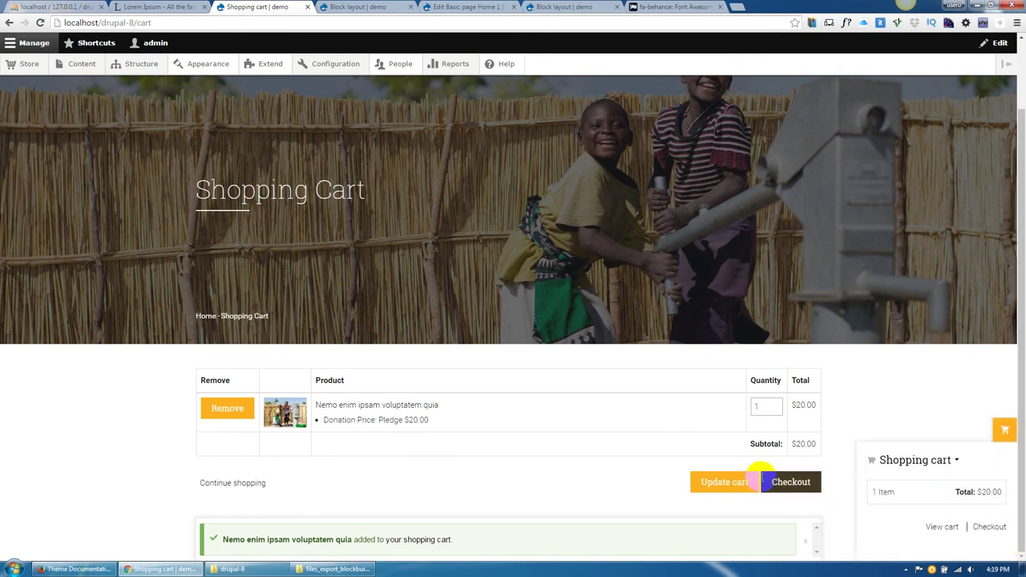
left_click(791, 484)
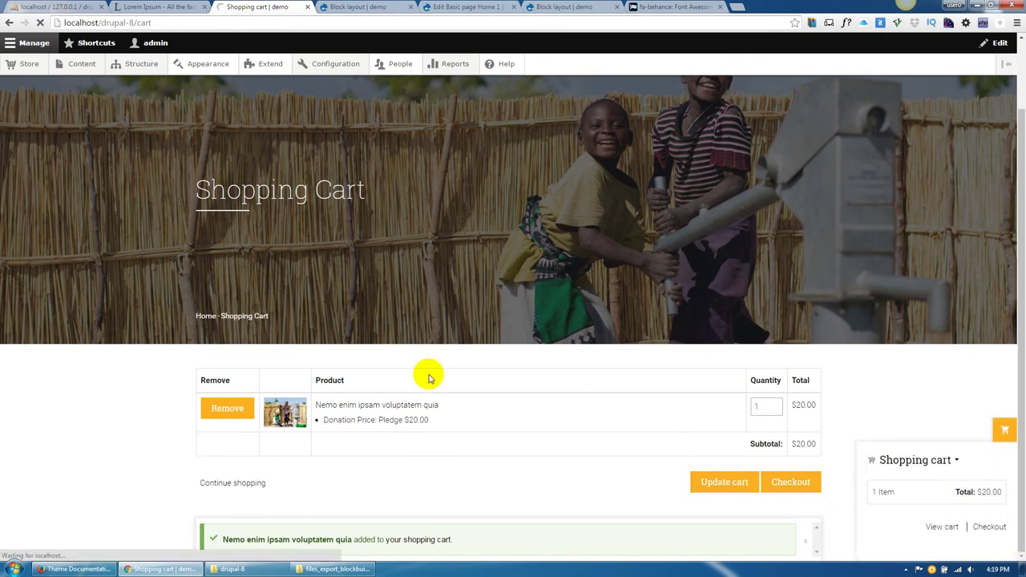
scroll(428, 369, "down", 15)
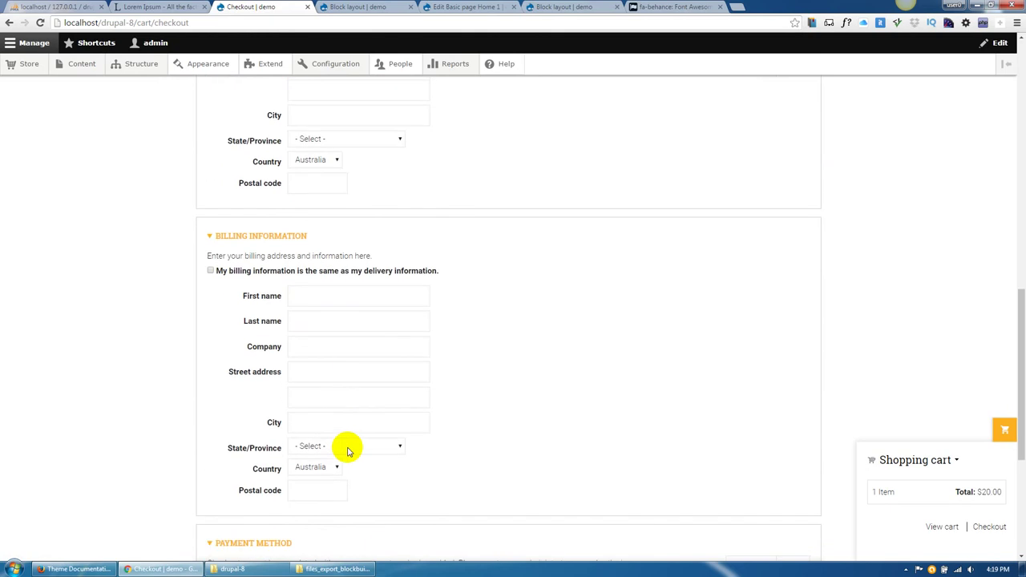
scroll(412, 232, "up", 15)
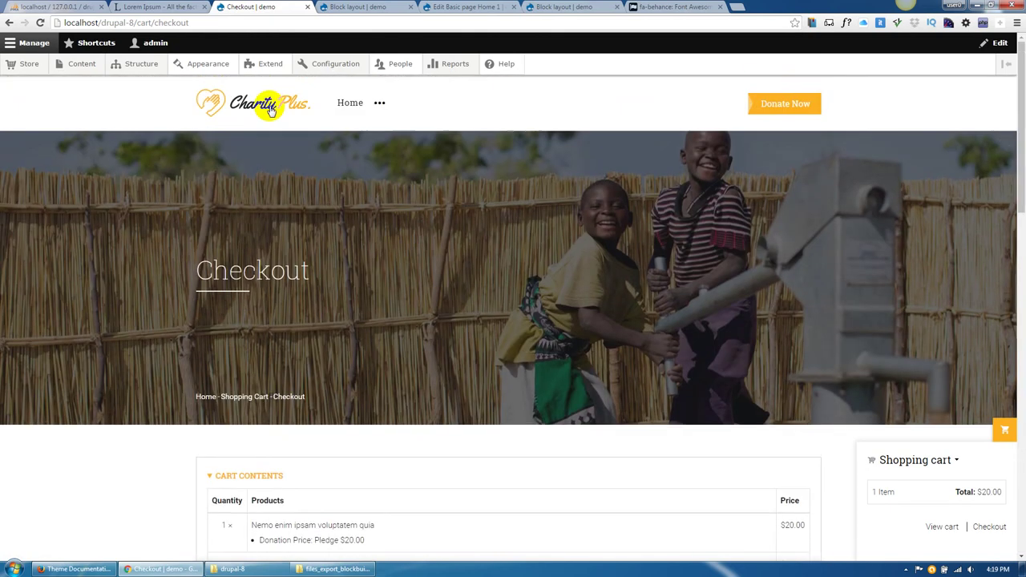
left_click(272, 111)
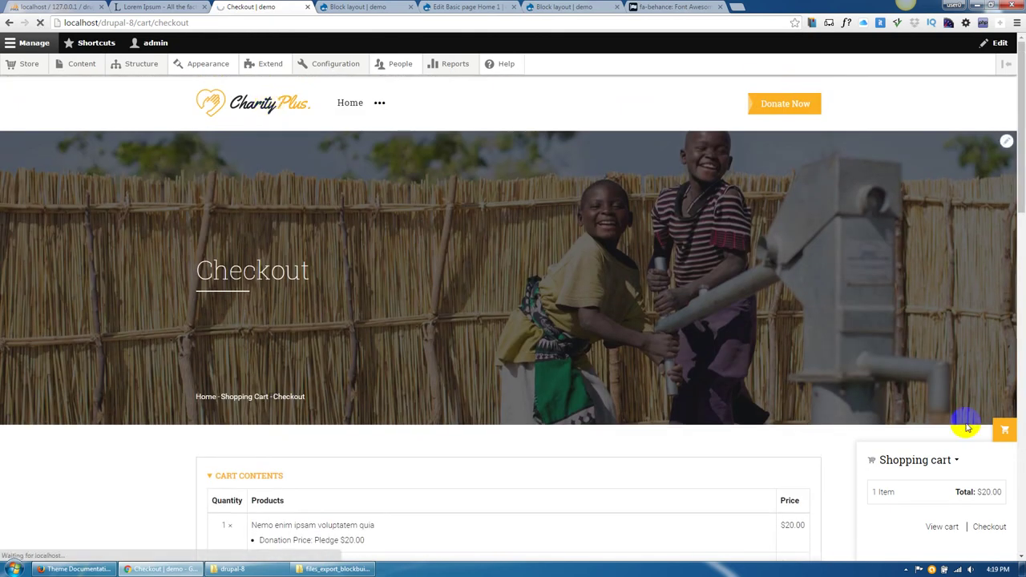